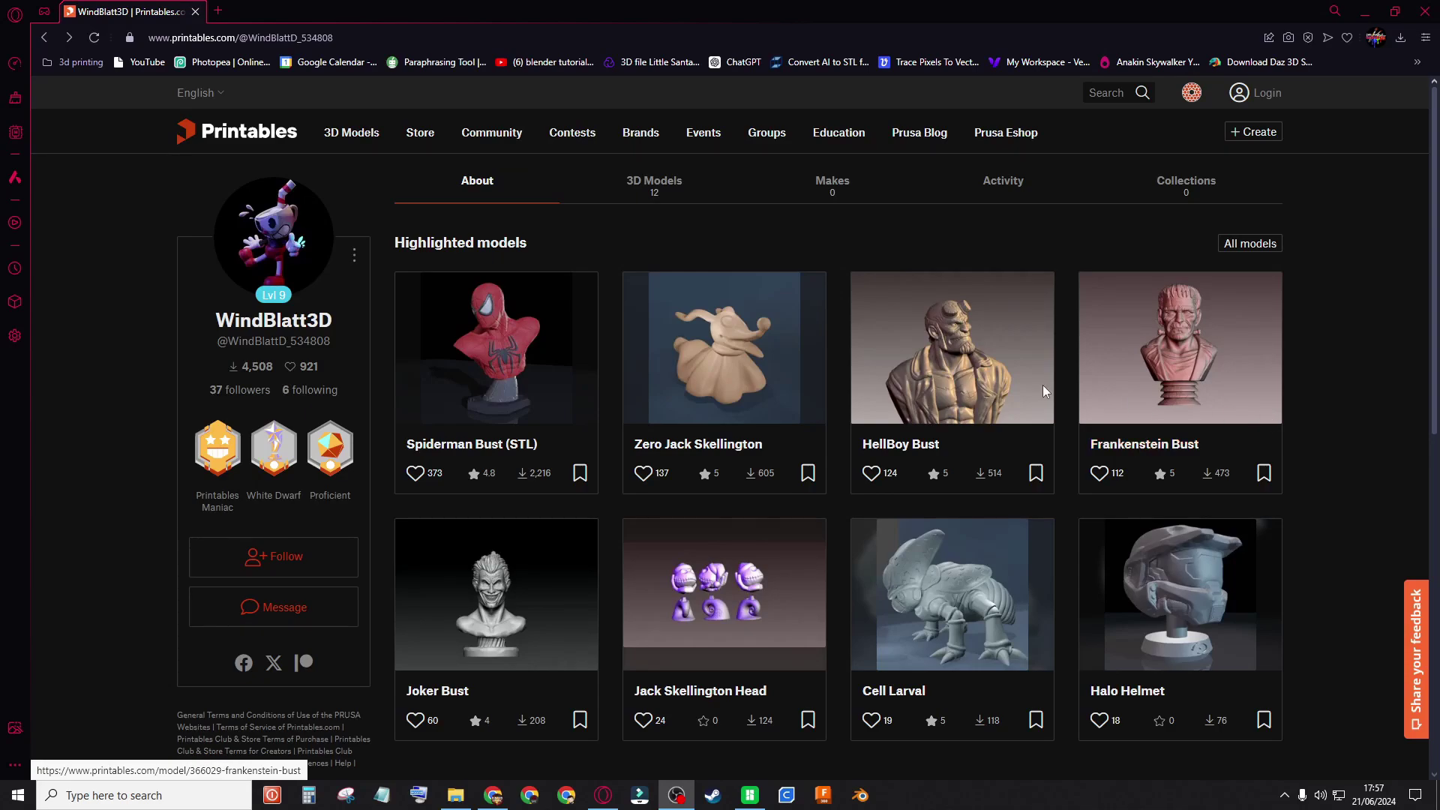
Open the Spiderman Bust (STL) card under the profile's Highlighted models.
{"action": "left_click", "coordinate": [484, 353]}
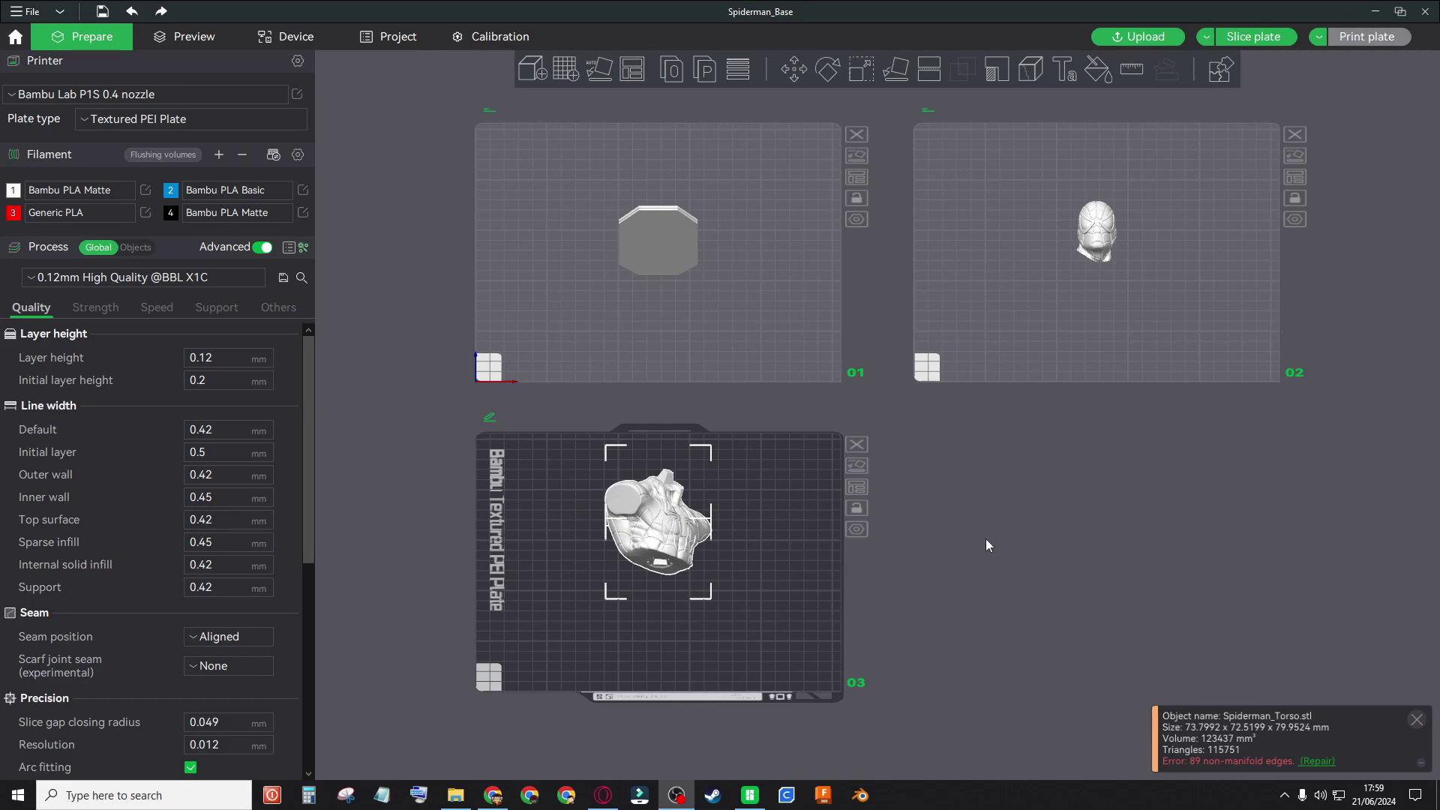
Repair Spiderman_Torso.stl to clear its 89 non-manifold edges.
{"action": "left_click", "coordinate": [1318, 762]}
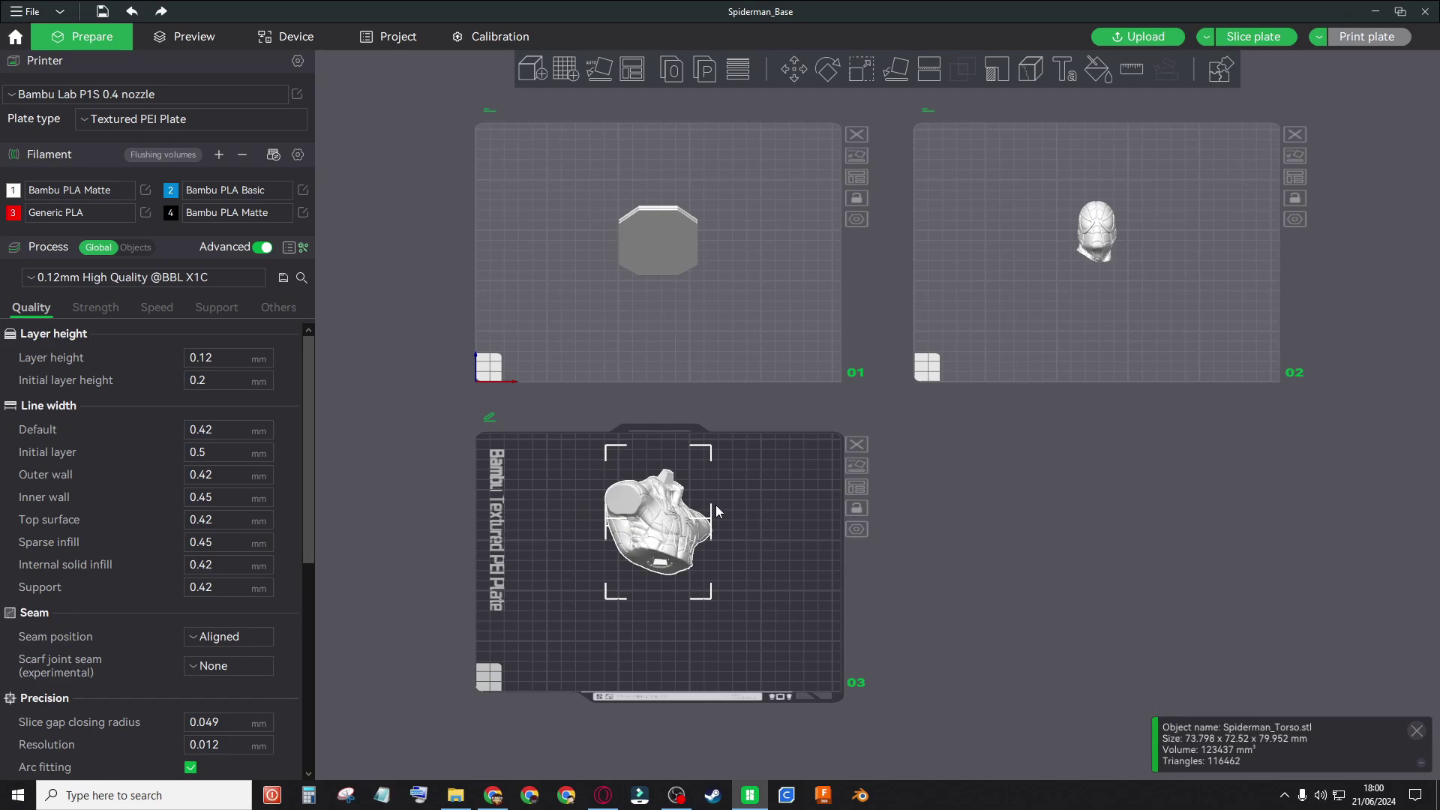
Scale the torso, octagonal base and head uniformly to 200%.
{"action": "left_click", "coordinate": [860, 70]}
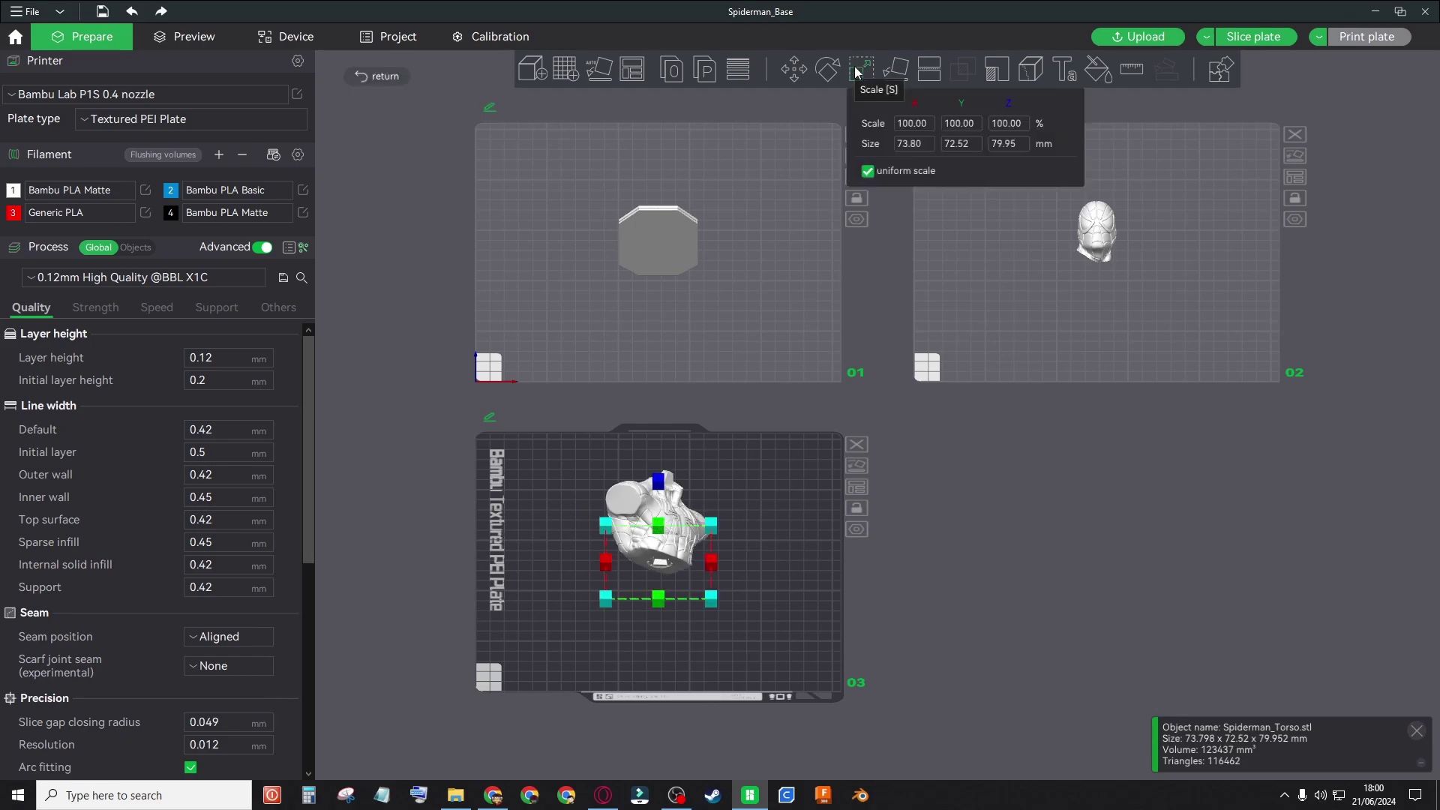
{"action": "left_click", "coordinate": [923, 126]}
{"action": "key", "text": "BackSpace"}
{"action": "key", "text": "BackSpace"}
{"action": "key", "text": "BackSpace"}
{"action": "key", "text": "BackSpace"}
{"action": "key", "text": "BackSpace"}
{"action": "key", "text": "BackSpace"}
{"action": "type", "text": "200"}
{"action": "key", "text": "Return"}
{"action": "key", "text": "Tab"}
{"action": "key", "text": "Return"}
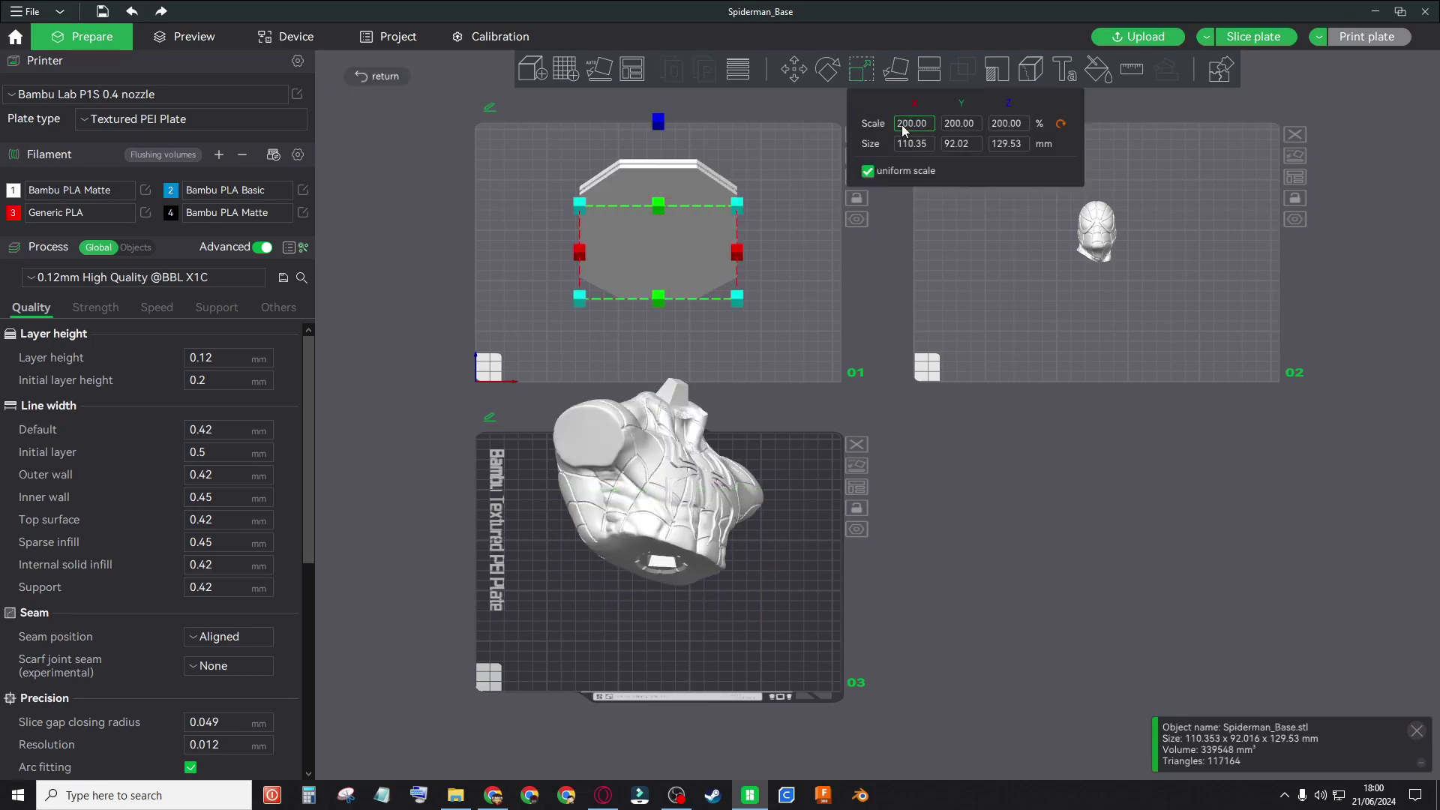
{"action": "key", "text": "Tab"}
{"action": "key", "text": "Return"}
{"action": "left_click", "coordinate": [956, 313]}
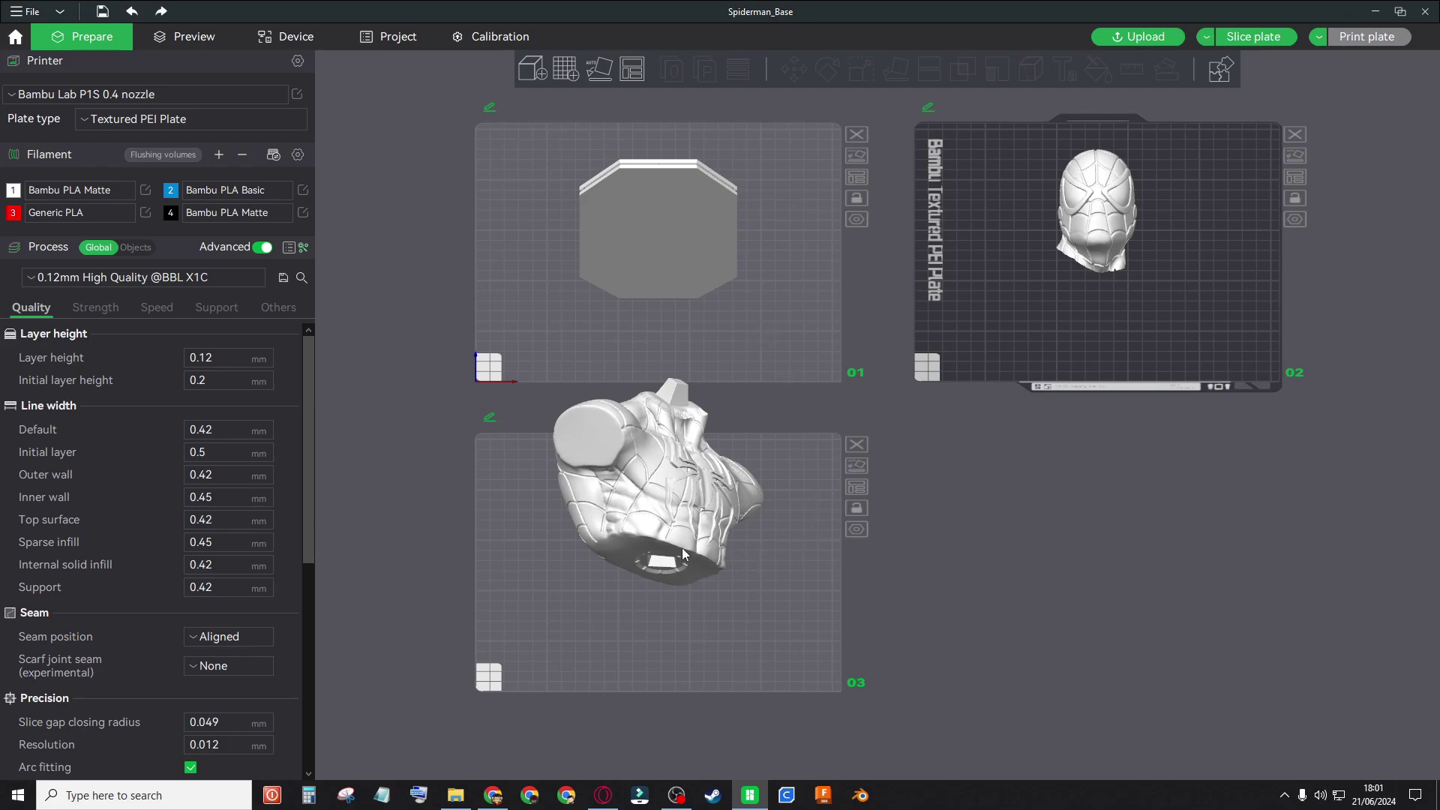
Lay the torso on its flat bottom face so it stands upright.
{"action": "left_click_drag", "start_coordinate": [789, 582], "coordinate": [839, 419]}
{"action": "scroll", "coordinate": [873, 427], "scroll_direction": "up", "scroll_amount": 5}
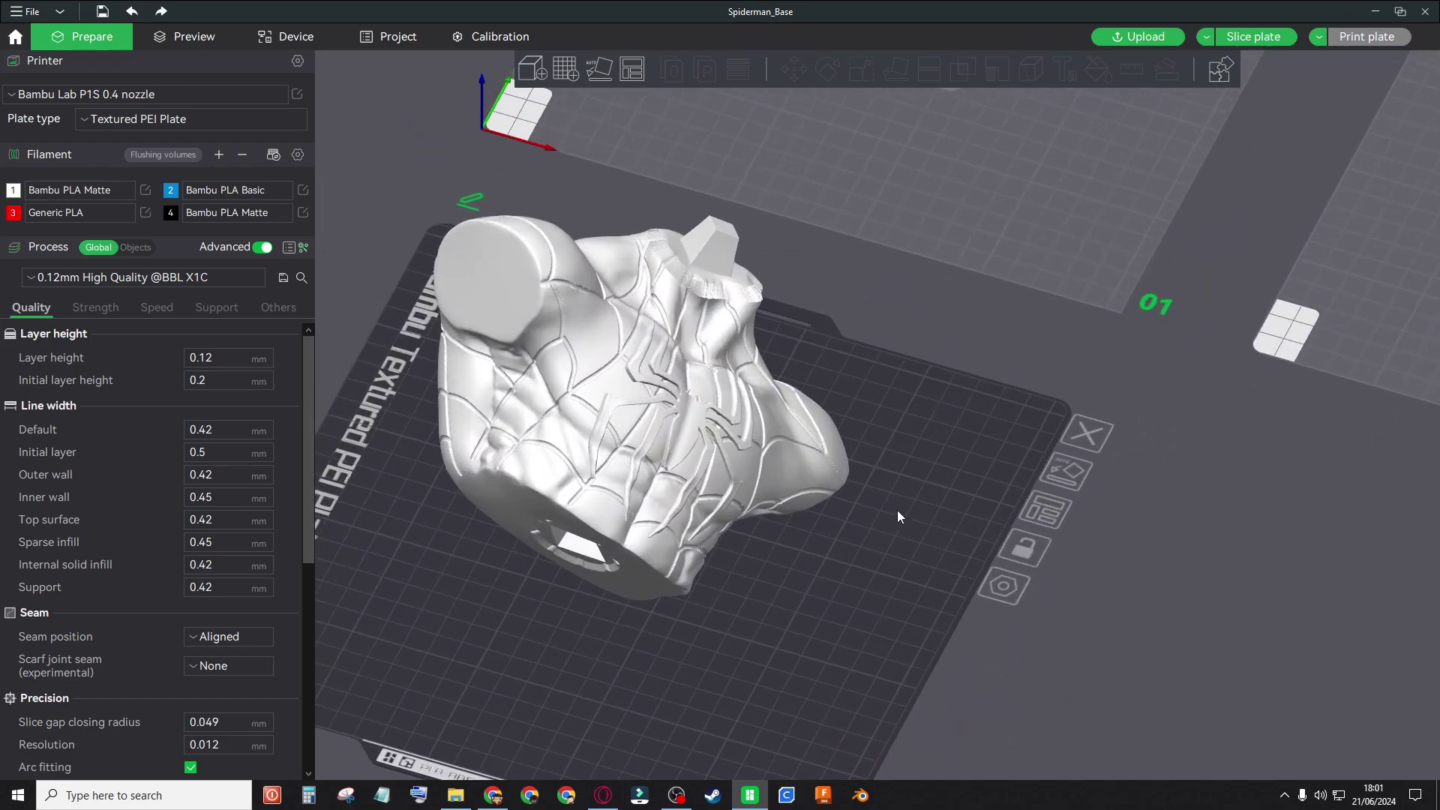
{"action": "scroll", "coordinate": [911, 516], "scroll_direction": "up", "scroll_amount": 3}
{"action": "left_click_drag", "start_coordinate": [933, 530], "coordinate": [981, 477]}
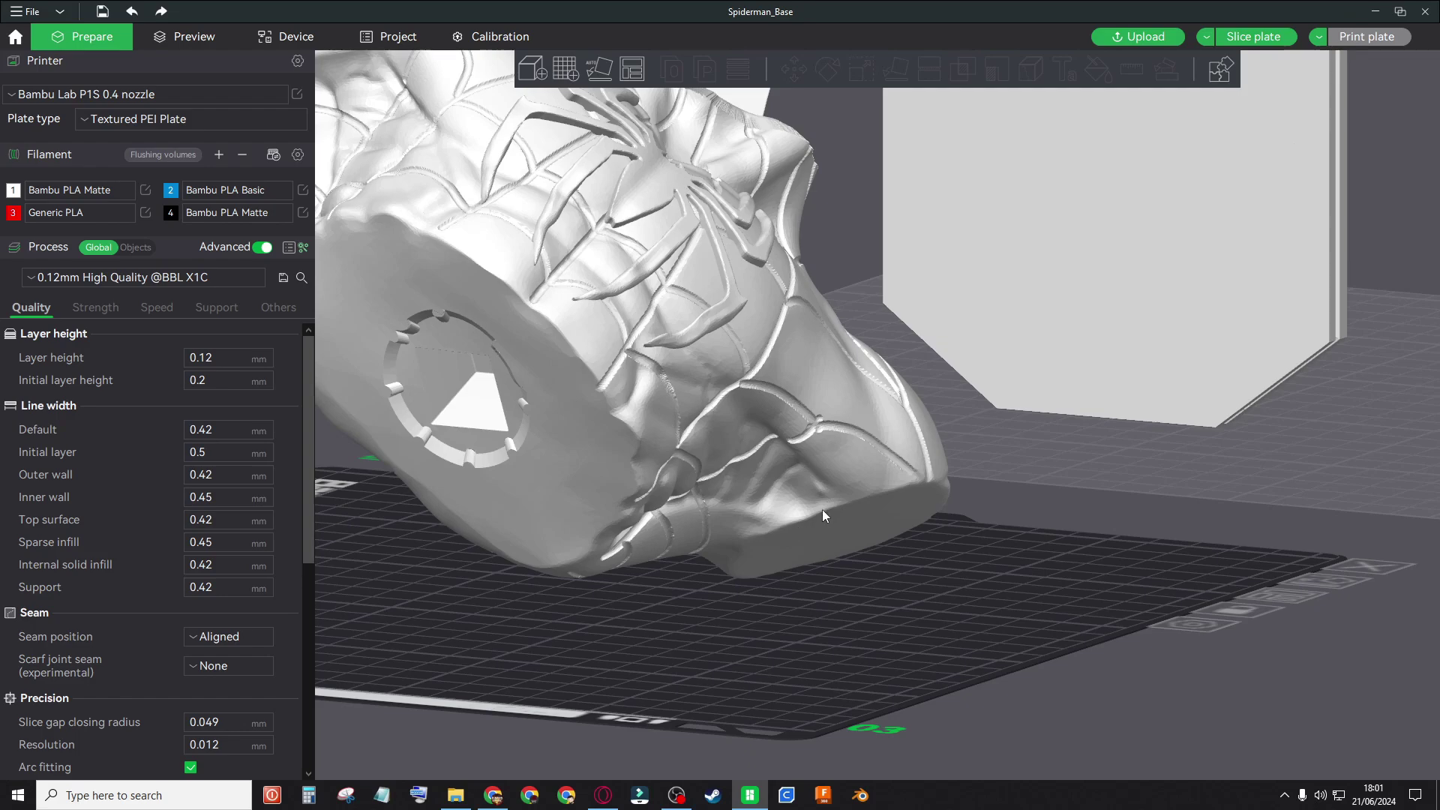
{"action": "scroll", "coordinate": [840, 503], "scroll_direction": "down", "scroll_amount": 2}
{"action": "left_click", "coordinate": [764, 363]}
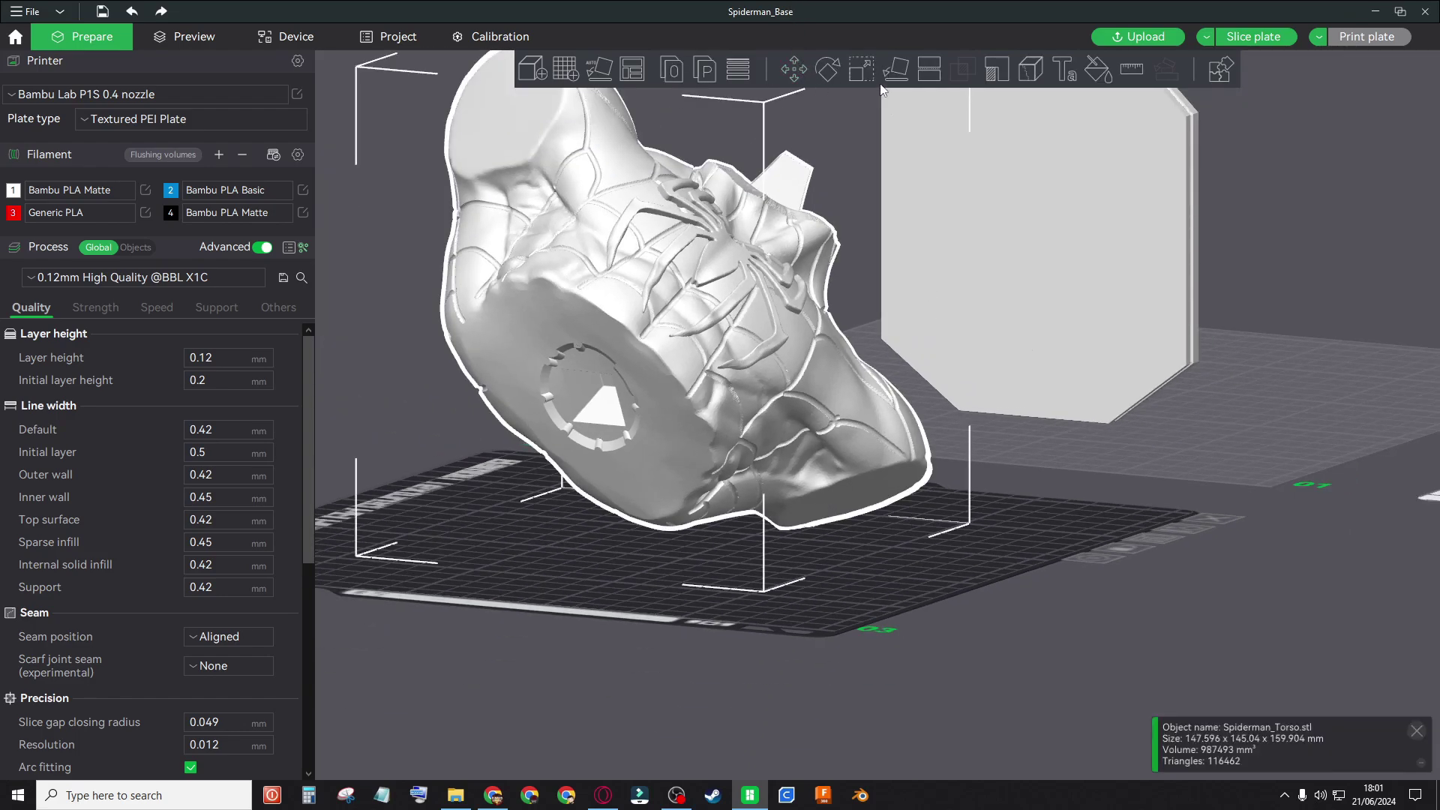
{"action": "left_click", "coordinate": [896, 69]}
{"action": "left_click", "coordinate": [592, 376]}
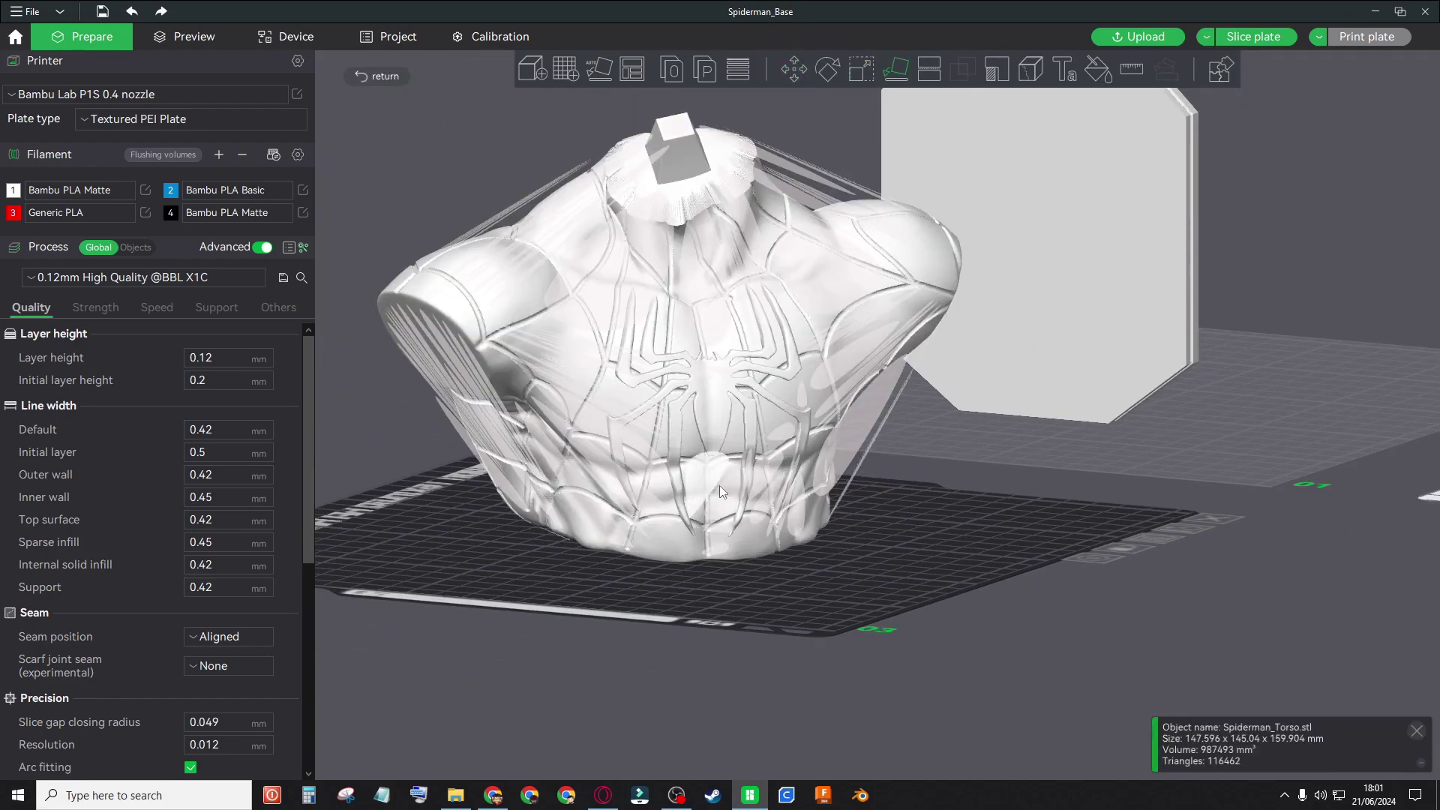
Lay the octagonal base flat and stand the head upright on its neck face.
{"action": "left_click_drag", "start_coordinate": [897, 519], "coordinate": [861, 336]}
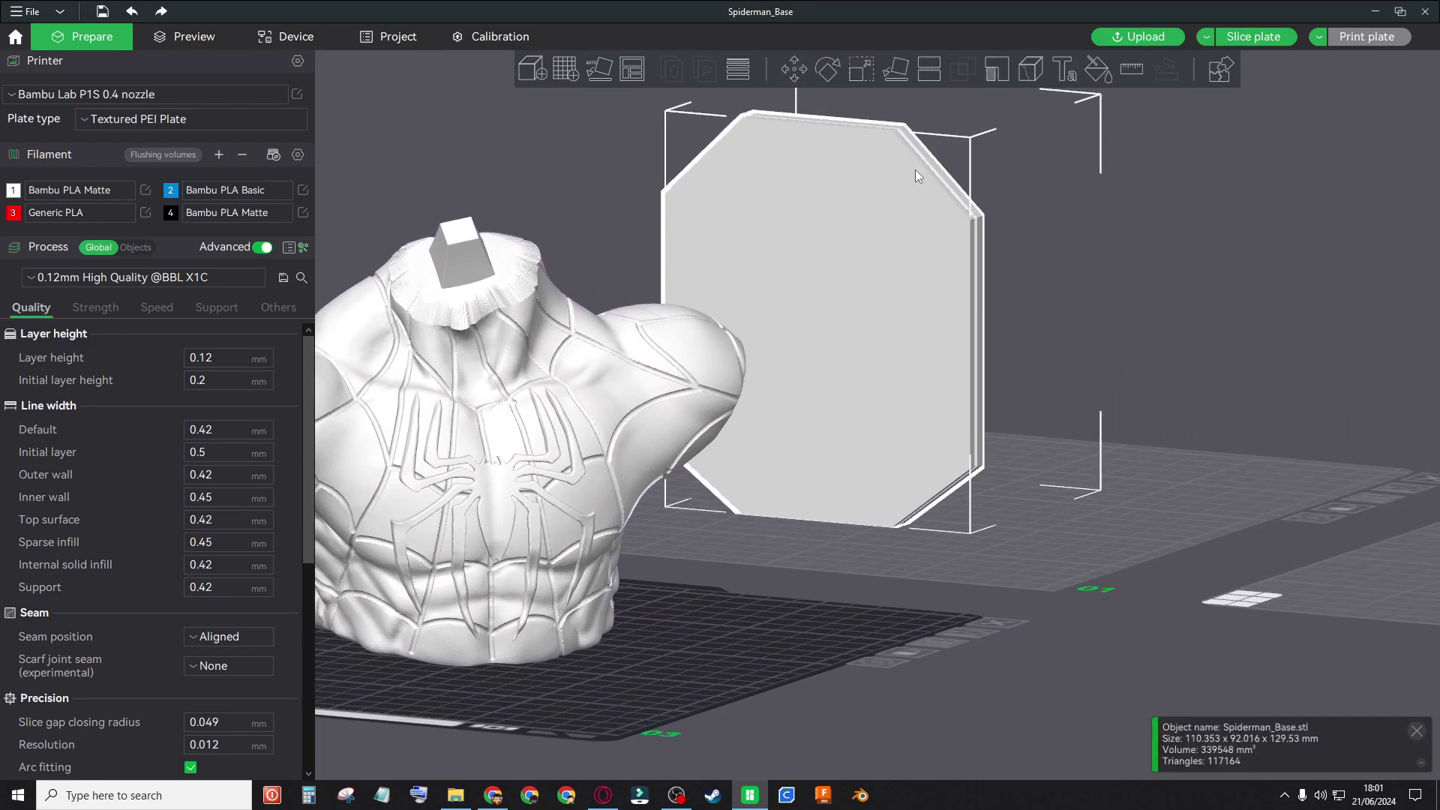
{"action": "left_click", "coordinate": [897, 72]}
{"action": "left_click", "coordinate": [852, 308]}
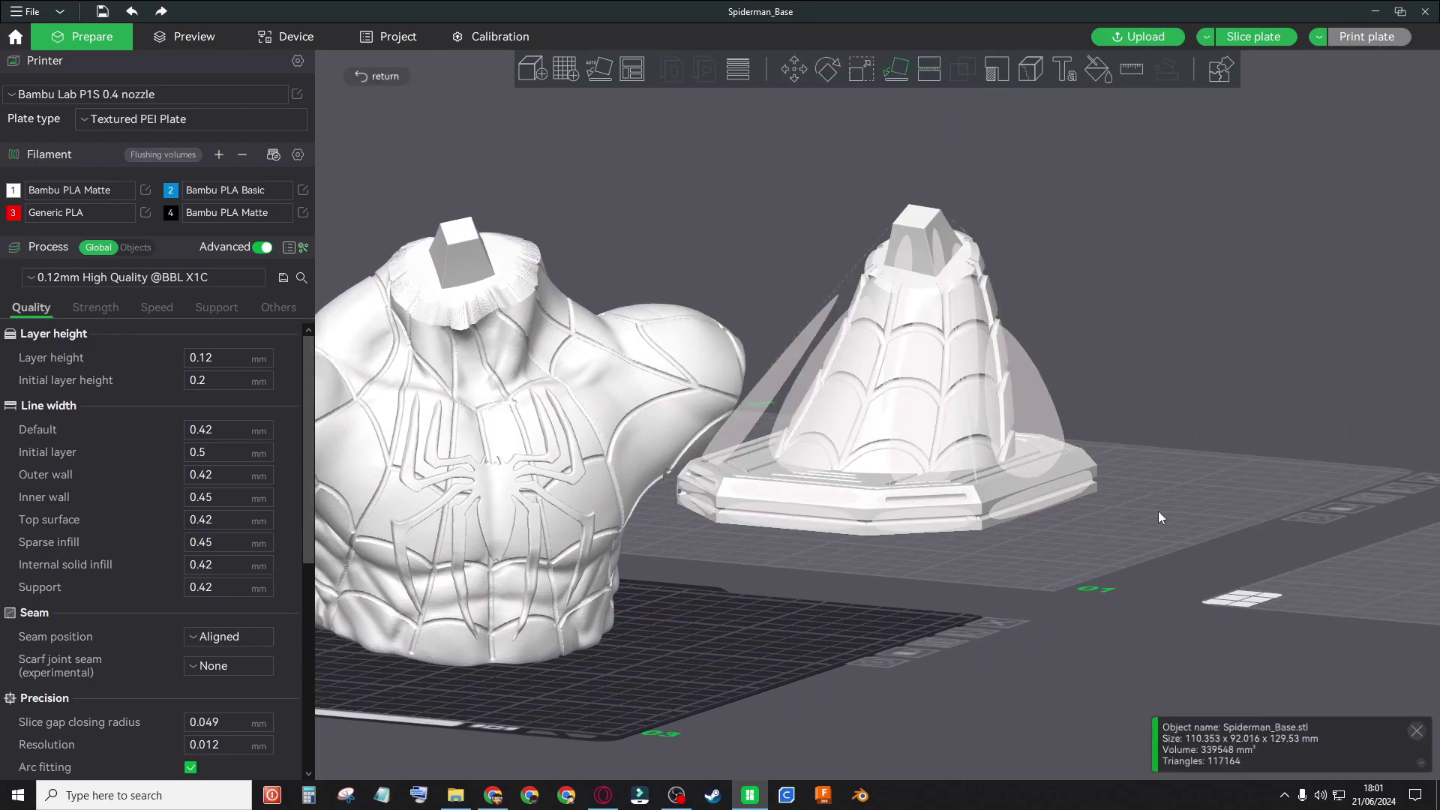
{"action": "left_click_drag", "start_coordinate": [1158, 511], "coordinate": [1128, 466]}
{"action": "left_click", "coordinate": [885, 73]}
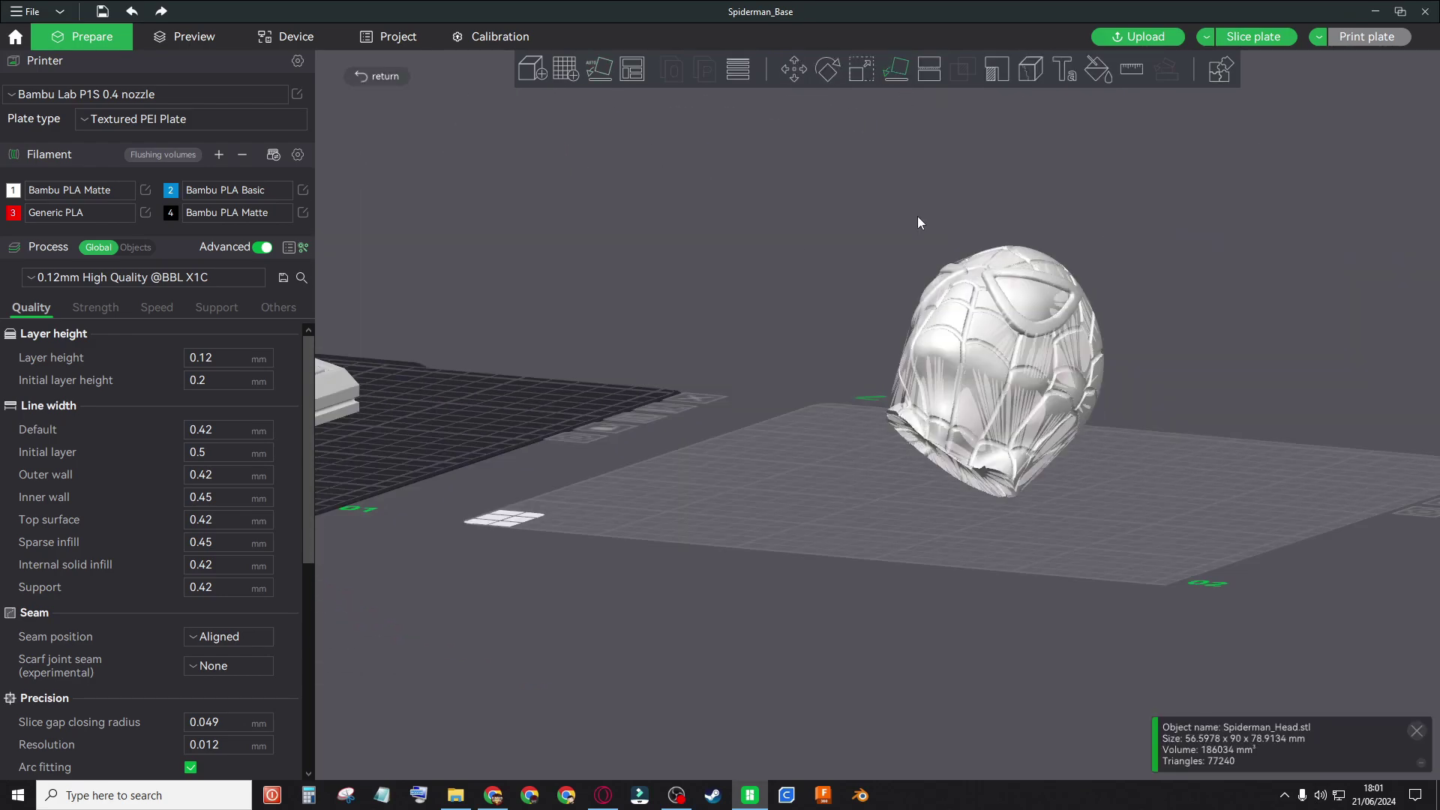
{"action": "left_click", "coordinate": [940, 472]}
{"action": "left_click_drag", "start_coordinate": [1132, 535], "coordinate": [1021, 456]}
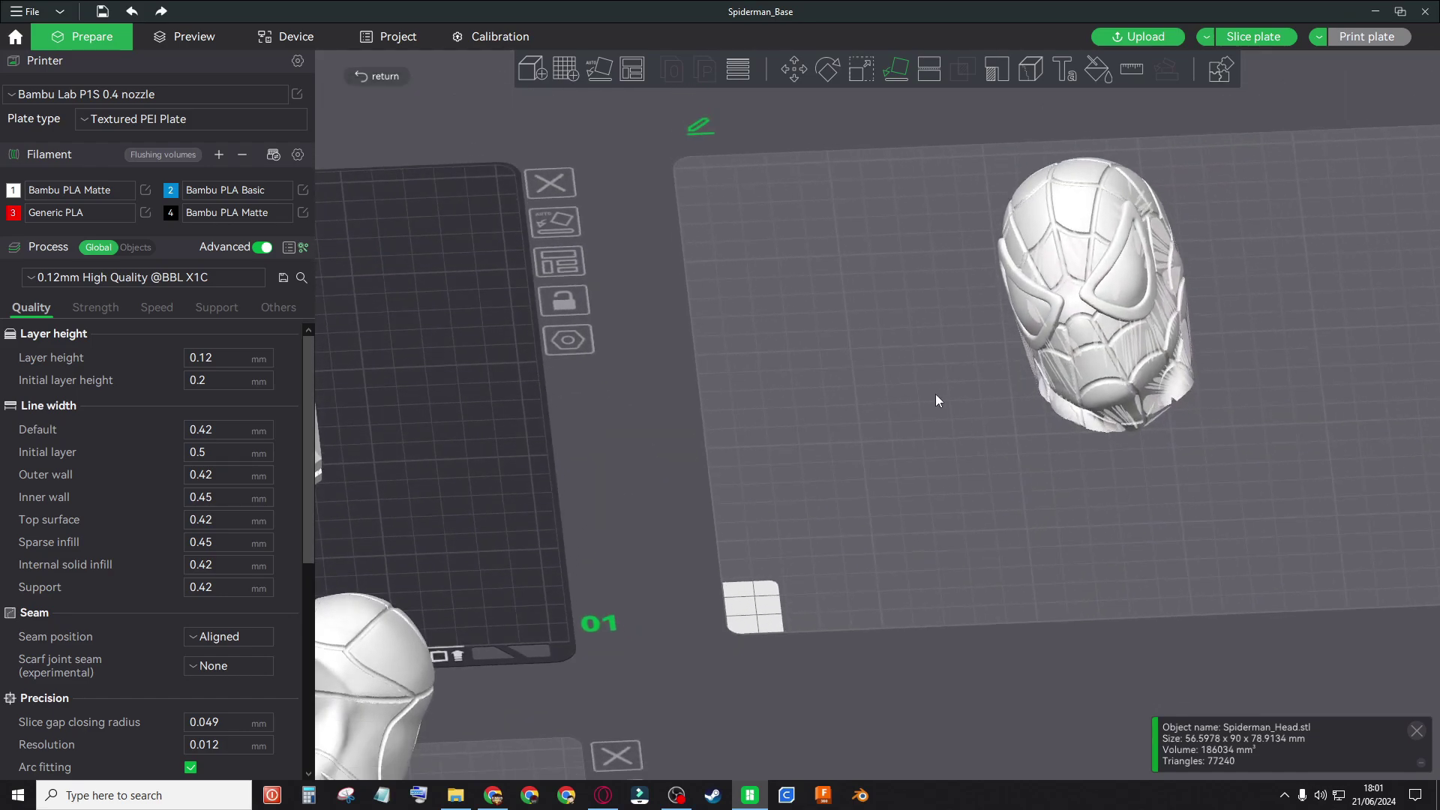
{"action": "scroll", "coordinate": [935, 398], "scroll_direction": "down", "scroll_amount": 5}
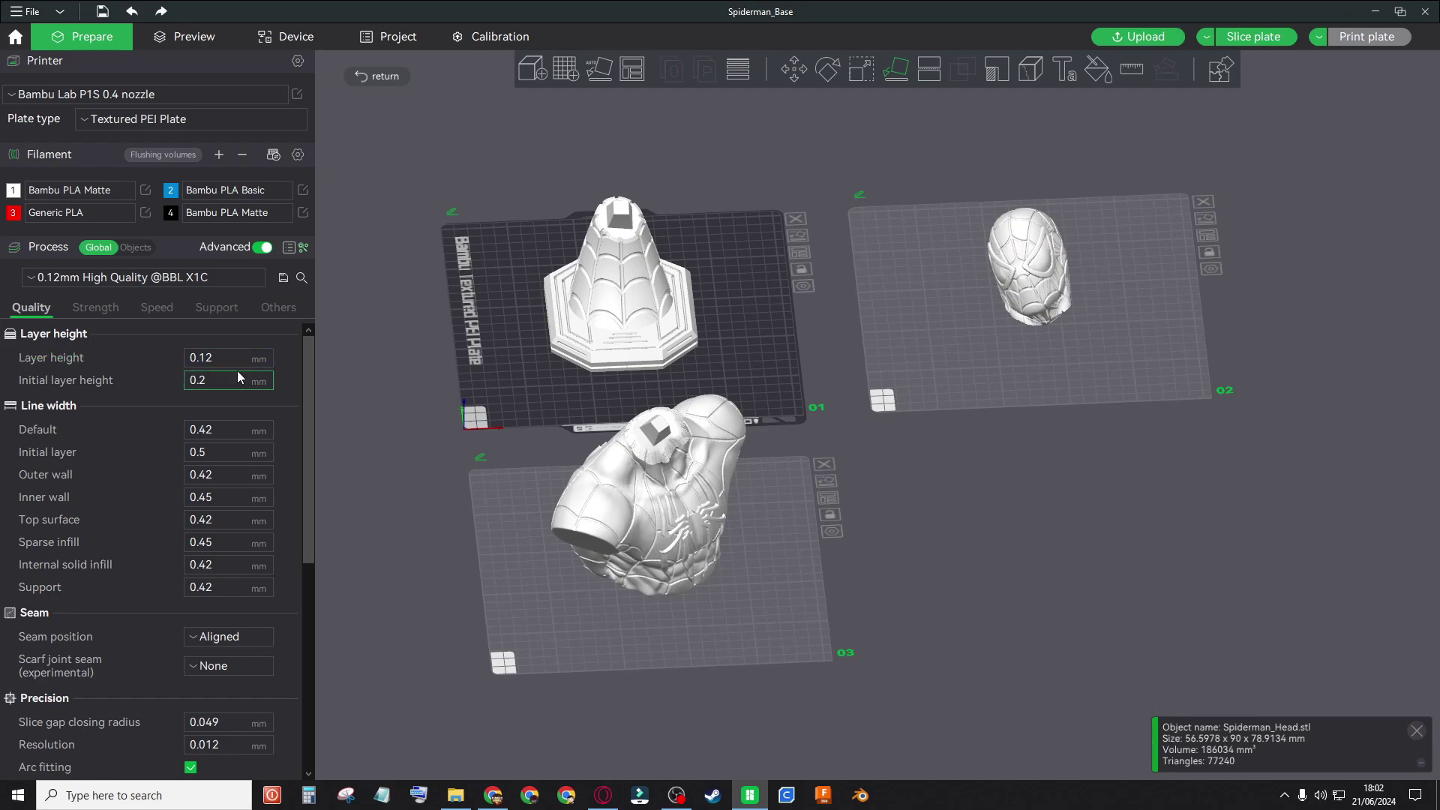
{"action": "scroll", "coordinate": [247, 365], "scroll_direction": "down", "scroll_amount": 2}
{"action": "scroll", "coordinate": [244, 711], "scroll_direction": "down", "scroll_amount": 2}
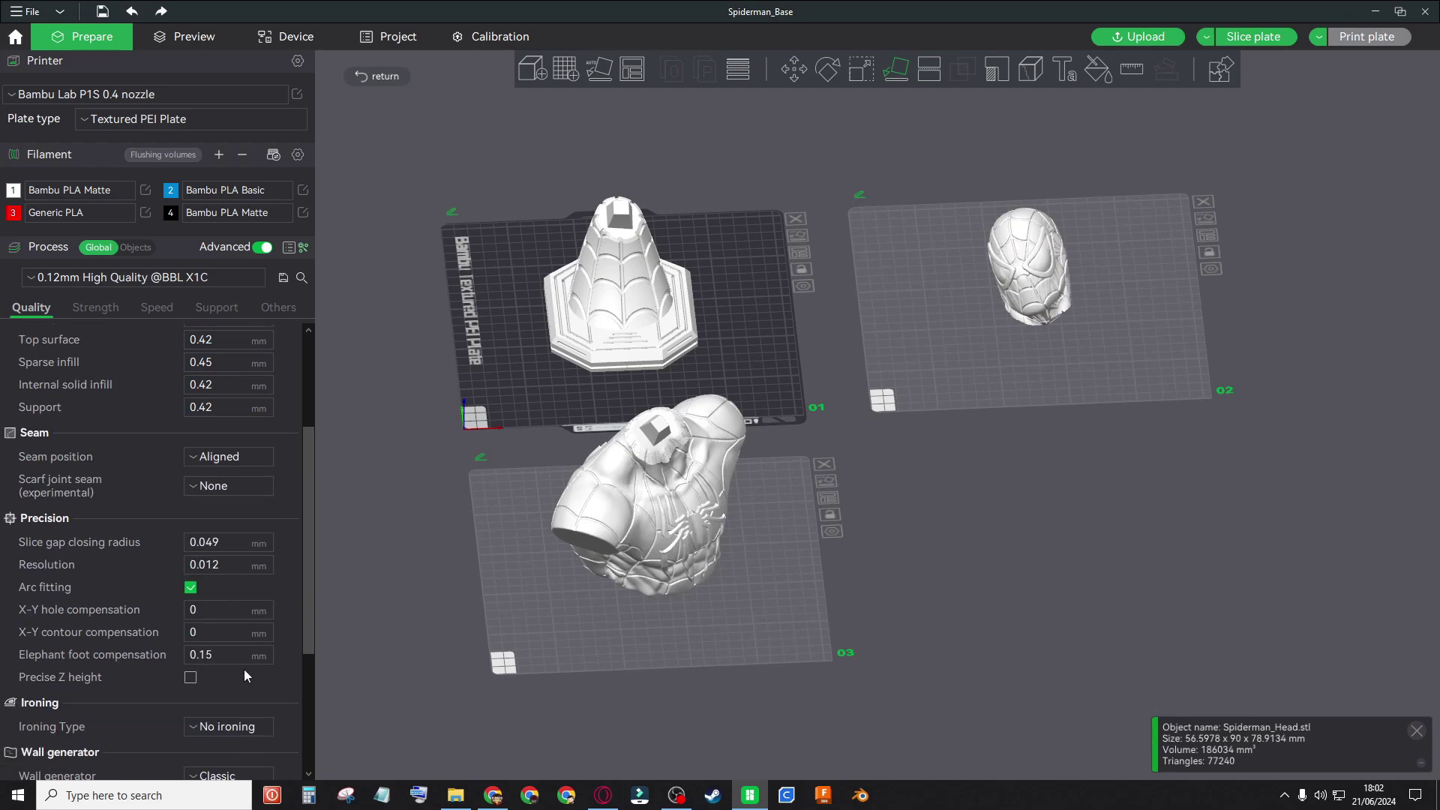
{"action": "scroll", "coordinate": [244, 653], "scroll_direction": "down", "scroll_amount": 3}
{"action": "scroll", "coordinate": [239, 666], "scroll_direction": "down", "scroll_amount": 2}
{"action": "scroll", "coordinate": [244, 600], "scroll_direction": "up", "scroll_amount": 1}
{"action": "scroll", "coordinate": [244, 562], "scroll_direction": "up", "scroll_amount": 4}
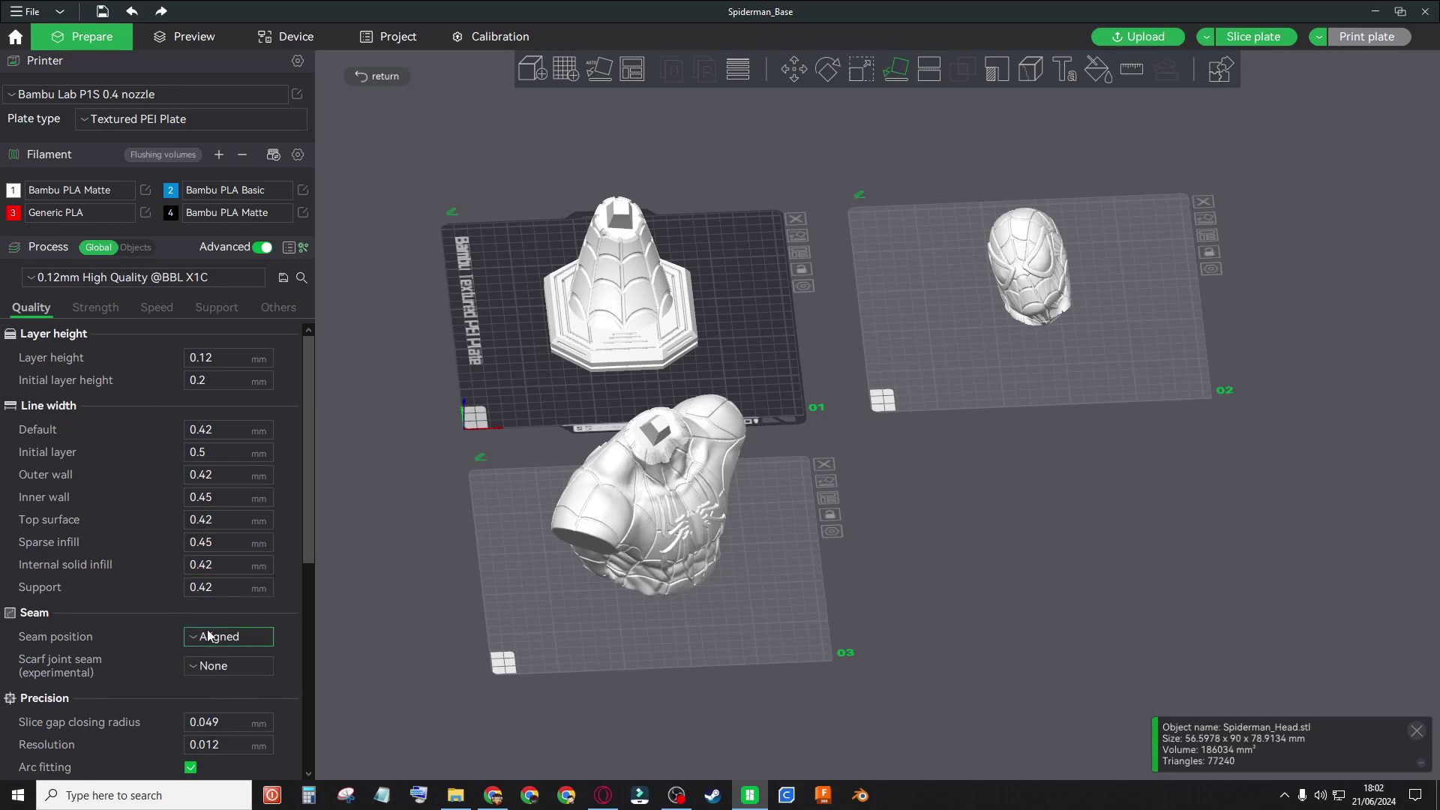
Slice plate 03 holding the torso.
{"action": "left_click", "coordinate": [748, 571]}
{"action": "left_click", "coordinate": [1254, 37]}
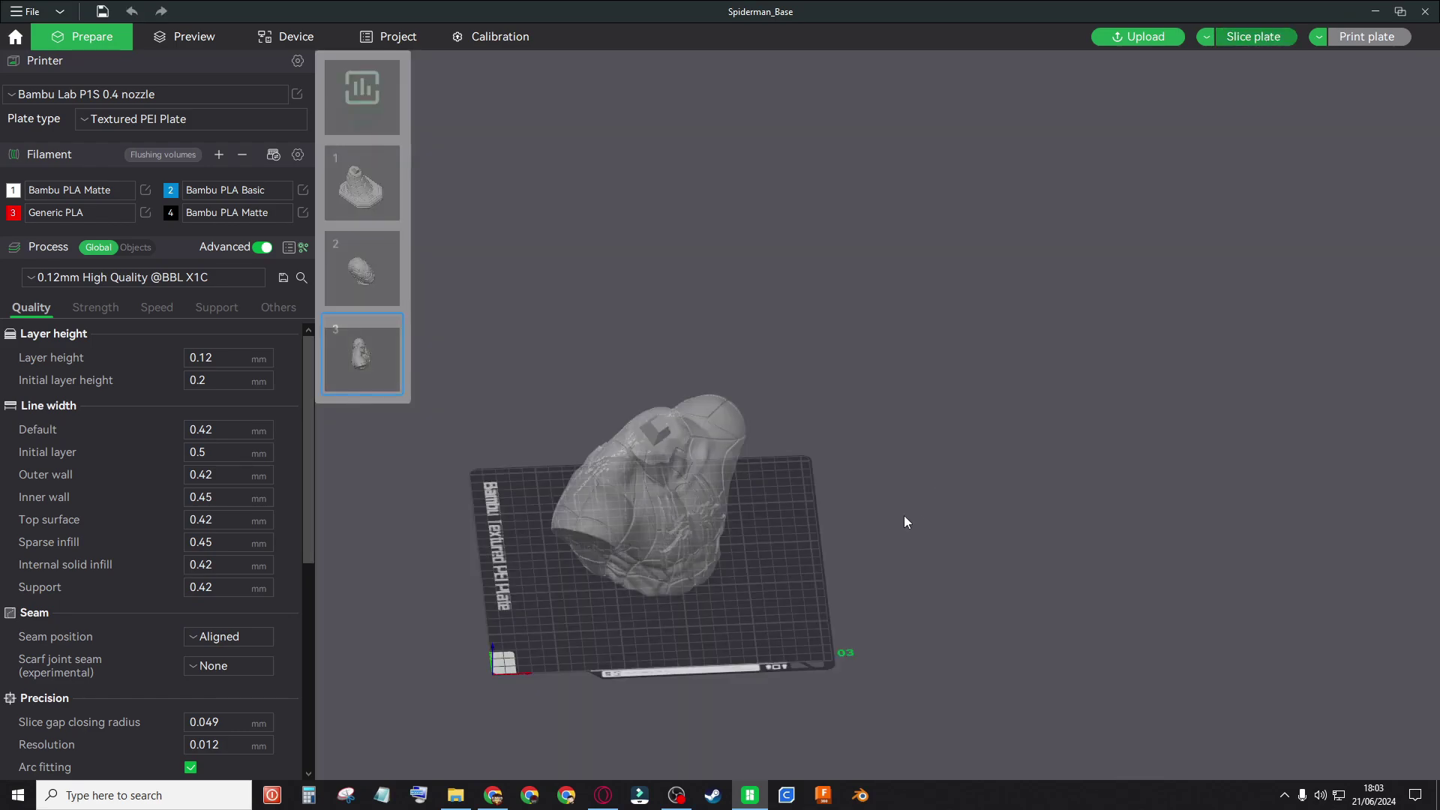
{"action": "scroll", "coordinate": [874, 532], "scroll_direction": "up", "scroll_amount": 10}
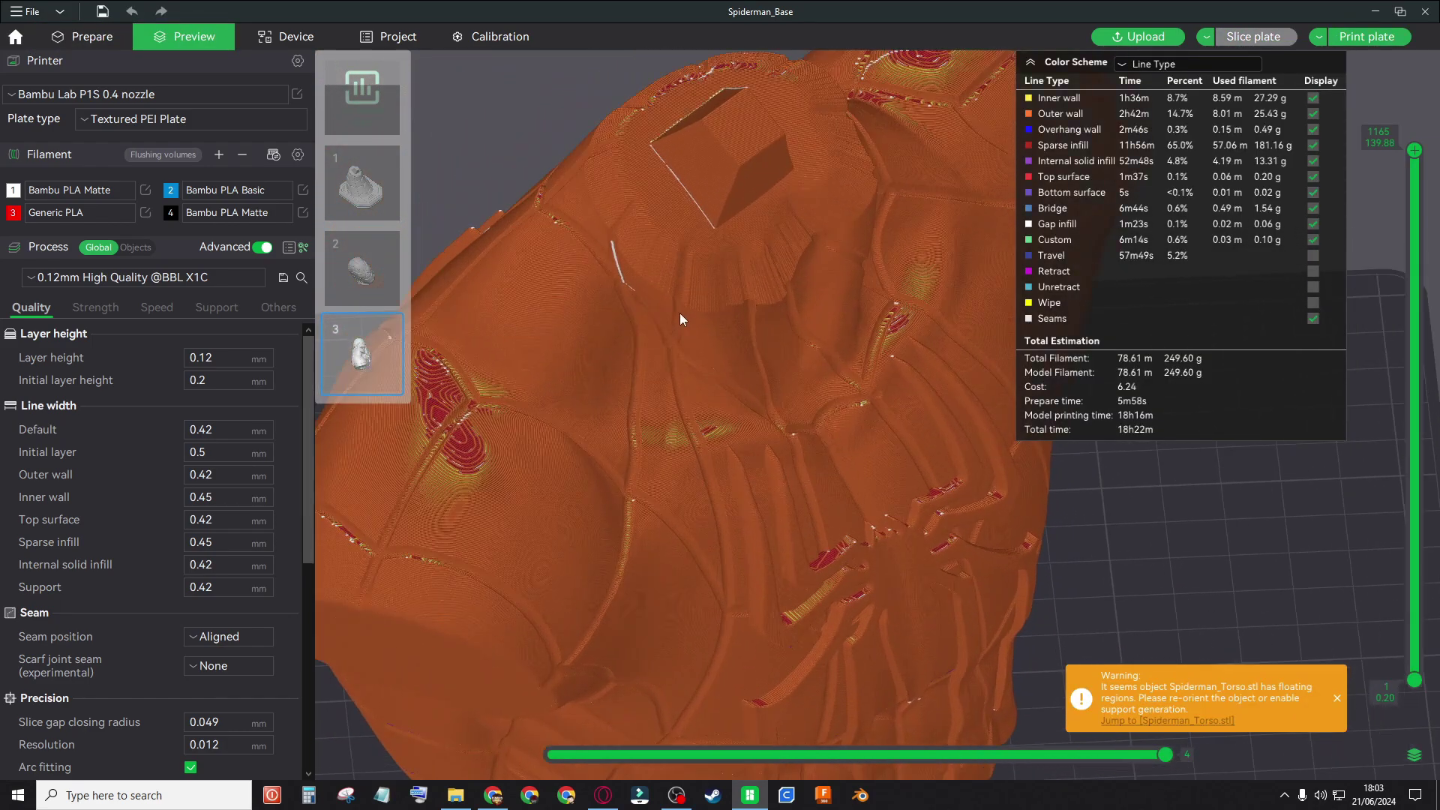
Orbit and zoom the preview around the sliced torso, neck peg and bed grid.
{"action": "middle_click_drag", "start_coordinate": [678, 309], "coordinate": [729, 487]}
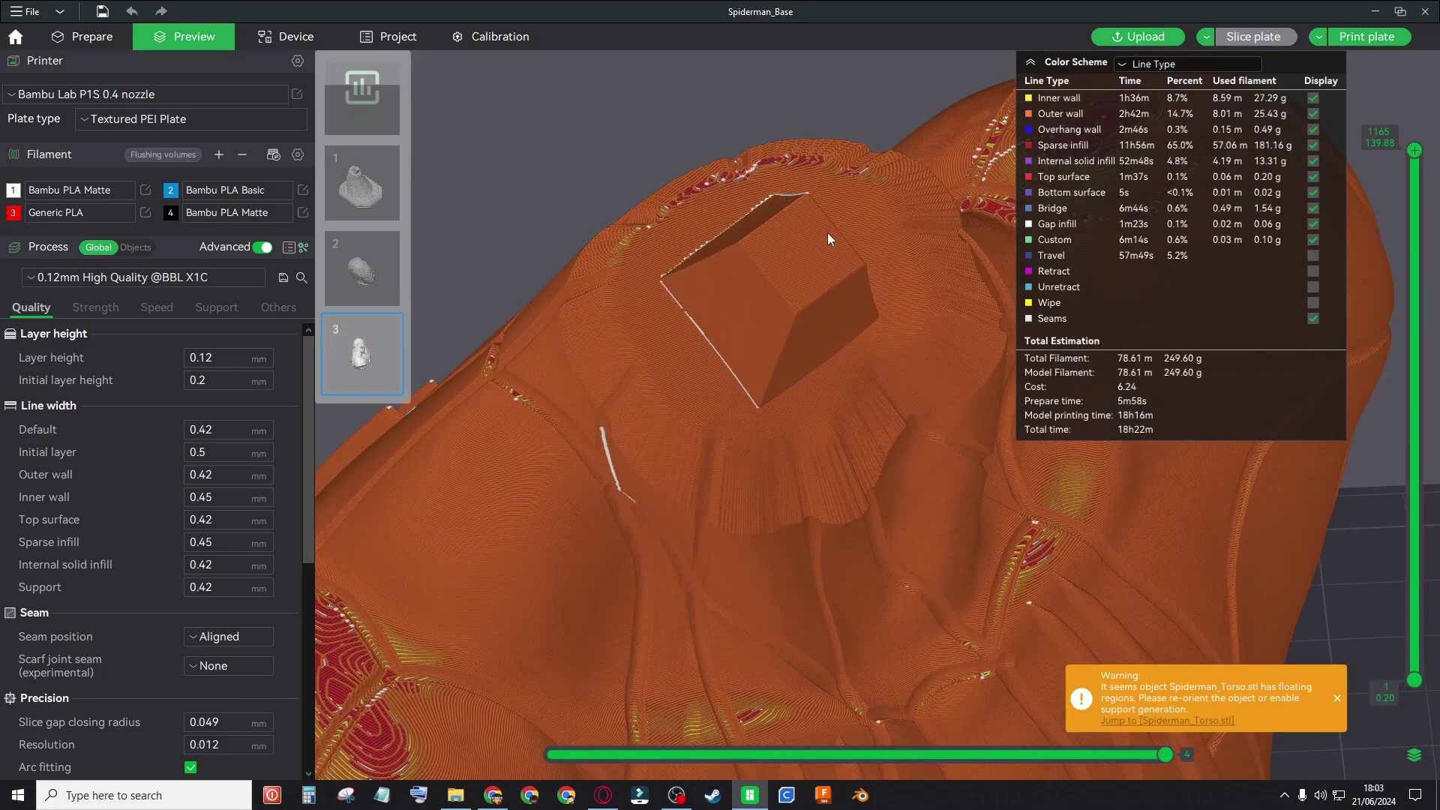
{"action": "middle_click_drag", "start_coordinate": [827, 232], "coordinate": [745, 446]}
{"action": "left_click_drag", "start_coordinate": [794, 193], "coordinate": [718, 321]}
{"action": "scroll", "coordinate": [937, 375], "scroll_direction": "up", "scroll_amount": 5}
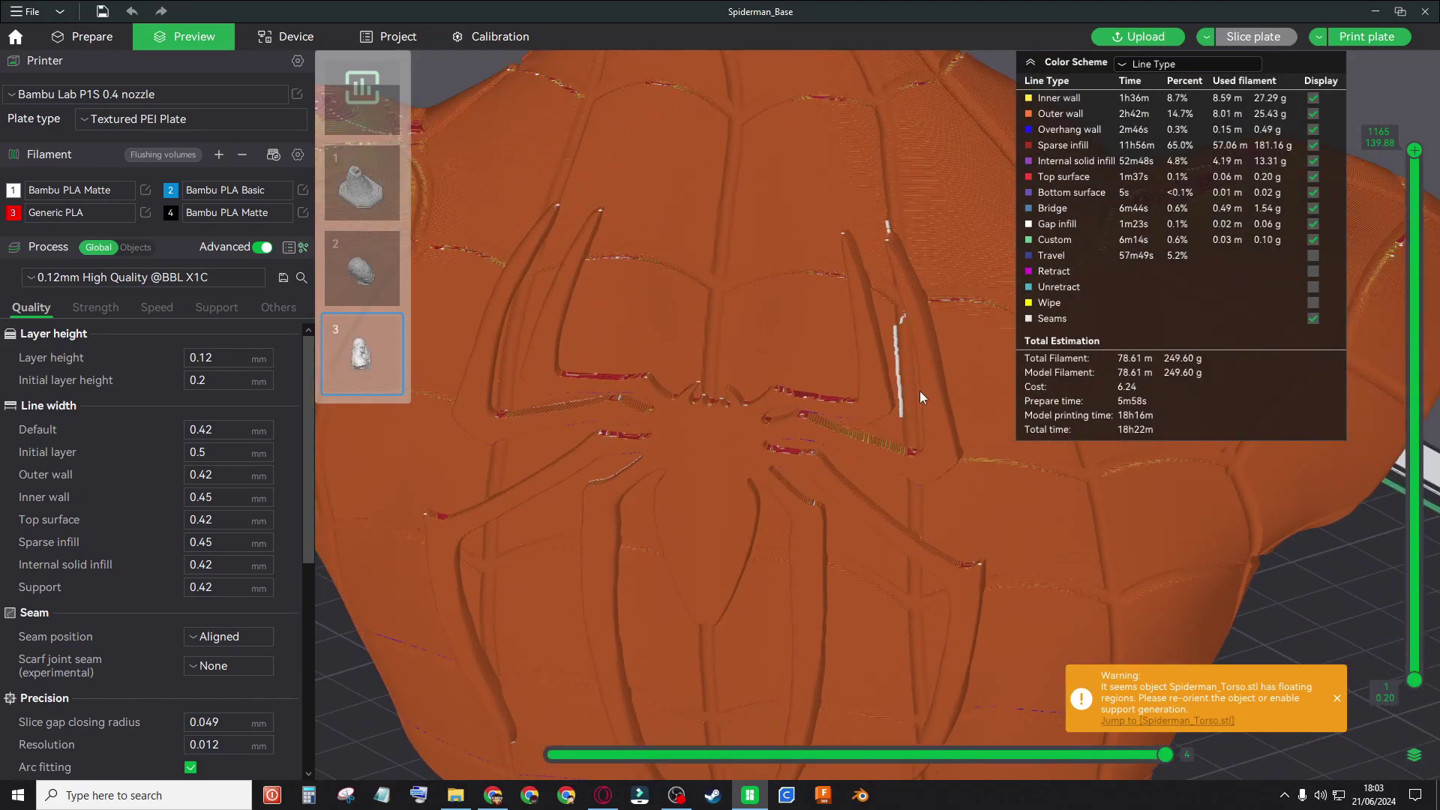
{"action": "scroll", "coordinate": [919, 408], "scroll_direction": "down", "scroll_amount": 2}
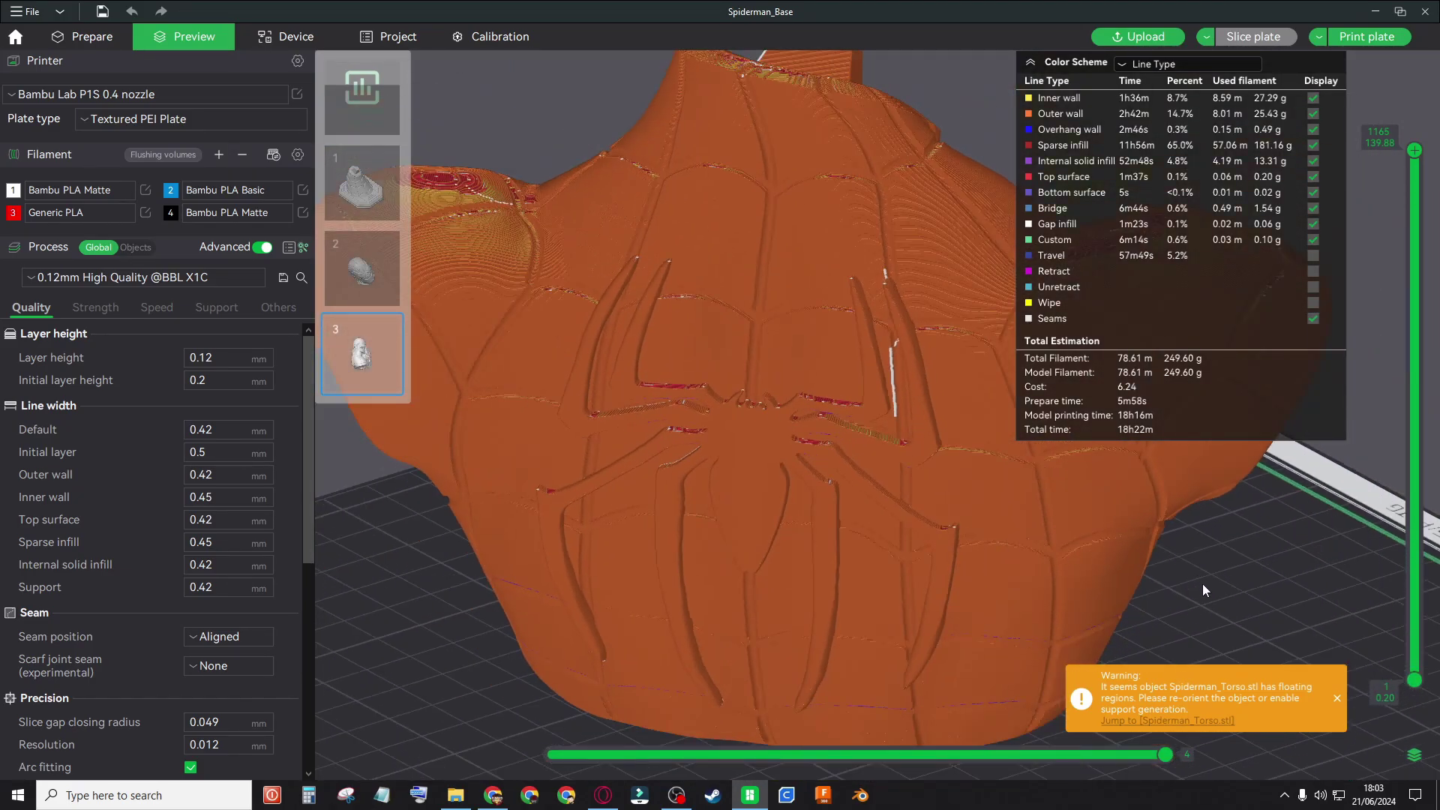
{"action": "left_click_drag", "start_coordinate": [1203, 584], "coordinate": [1249, 575]}
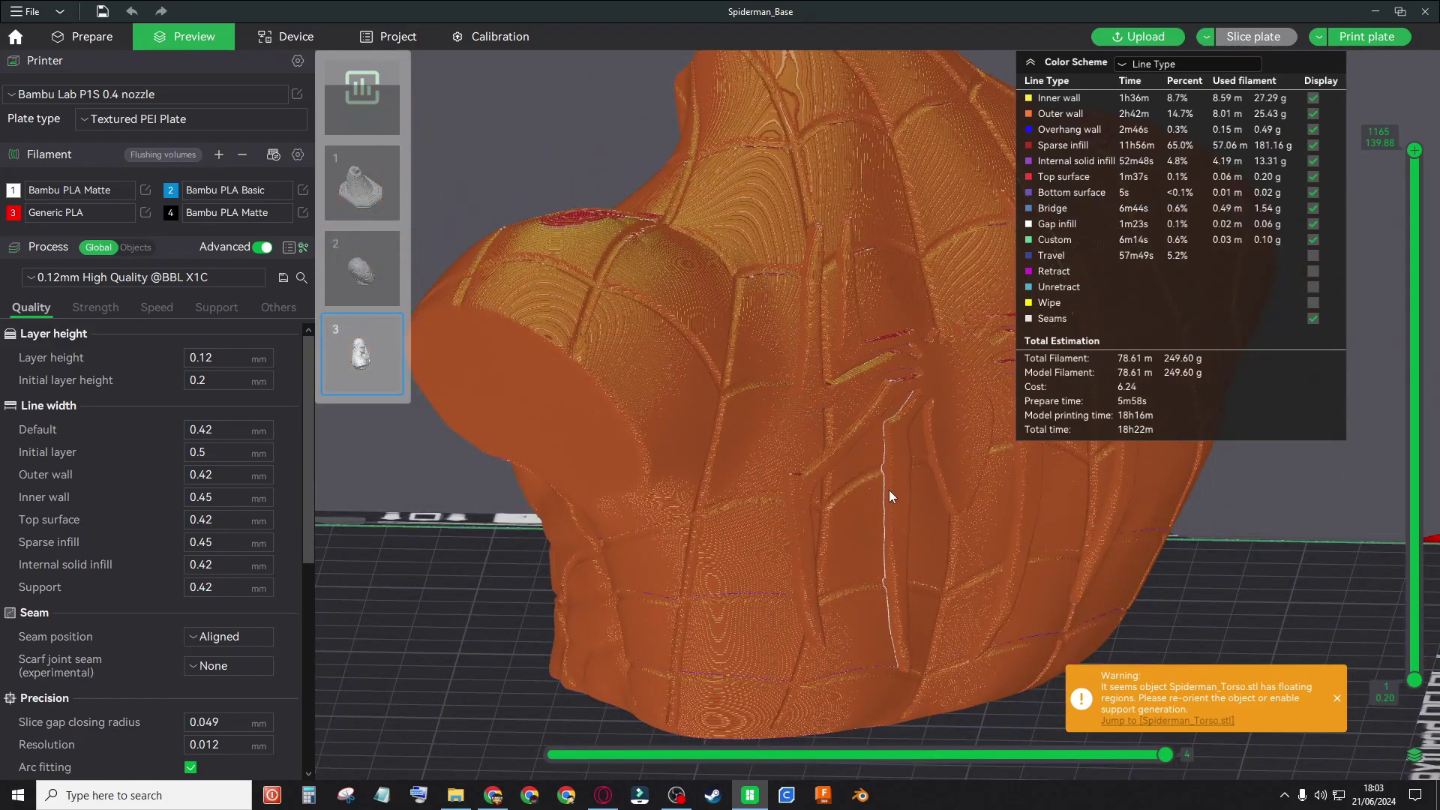
{"action": "scroll", "coordinate": [891, 604], "scroll_direction": "down", "scroll_amount": 5}
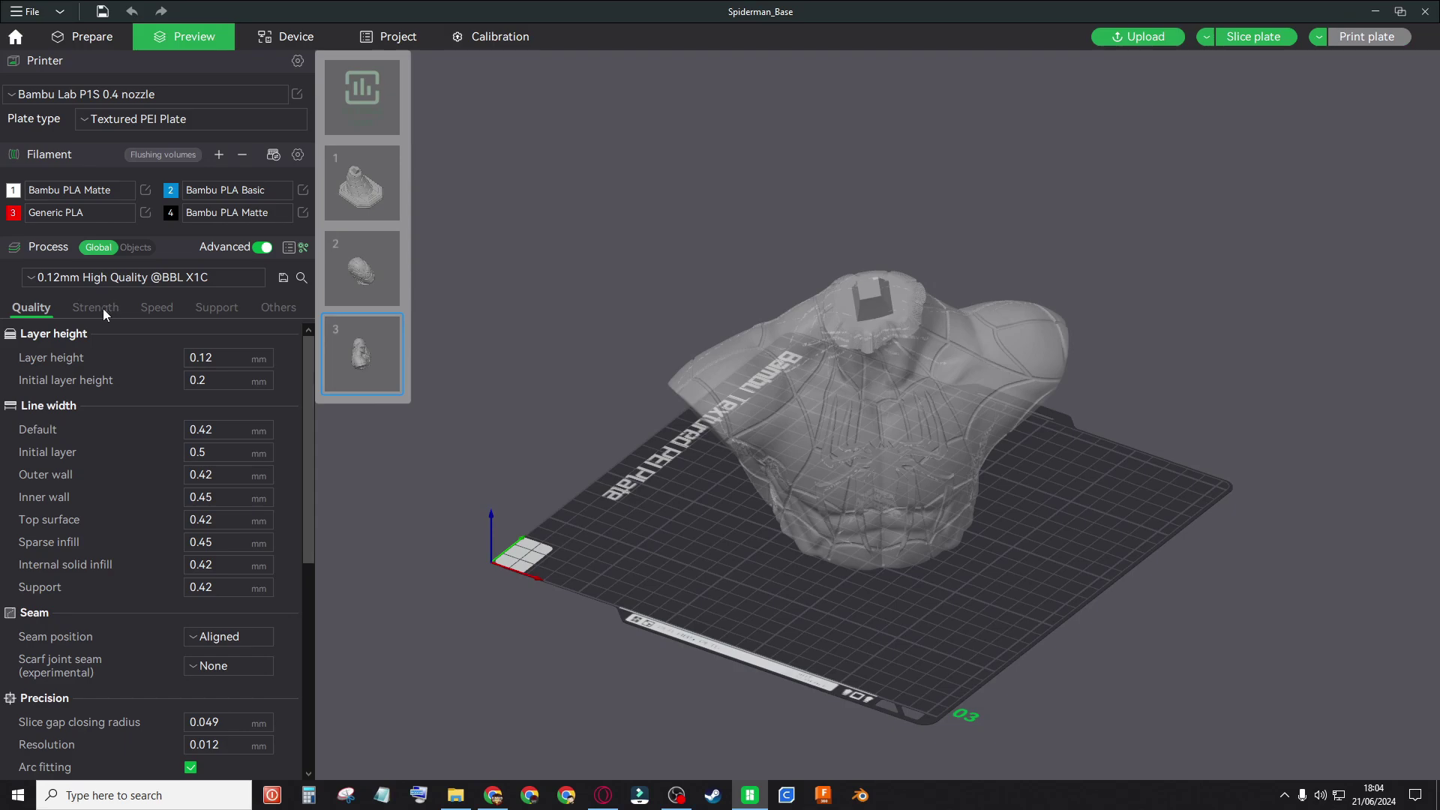
Set sparse infill density to 8% and the infill pattern to Grid.
{"action": "left_click", "coordinate": [100, 308]}
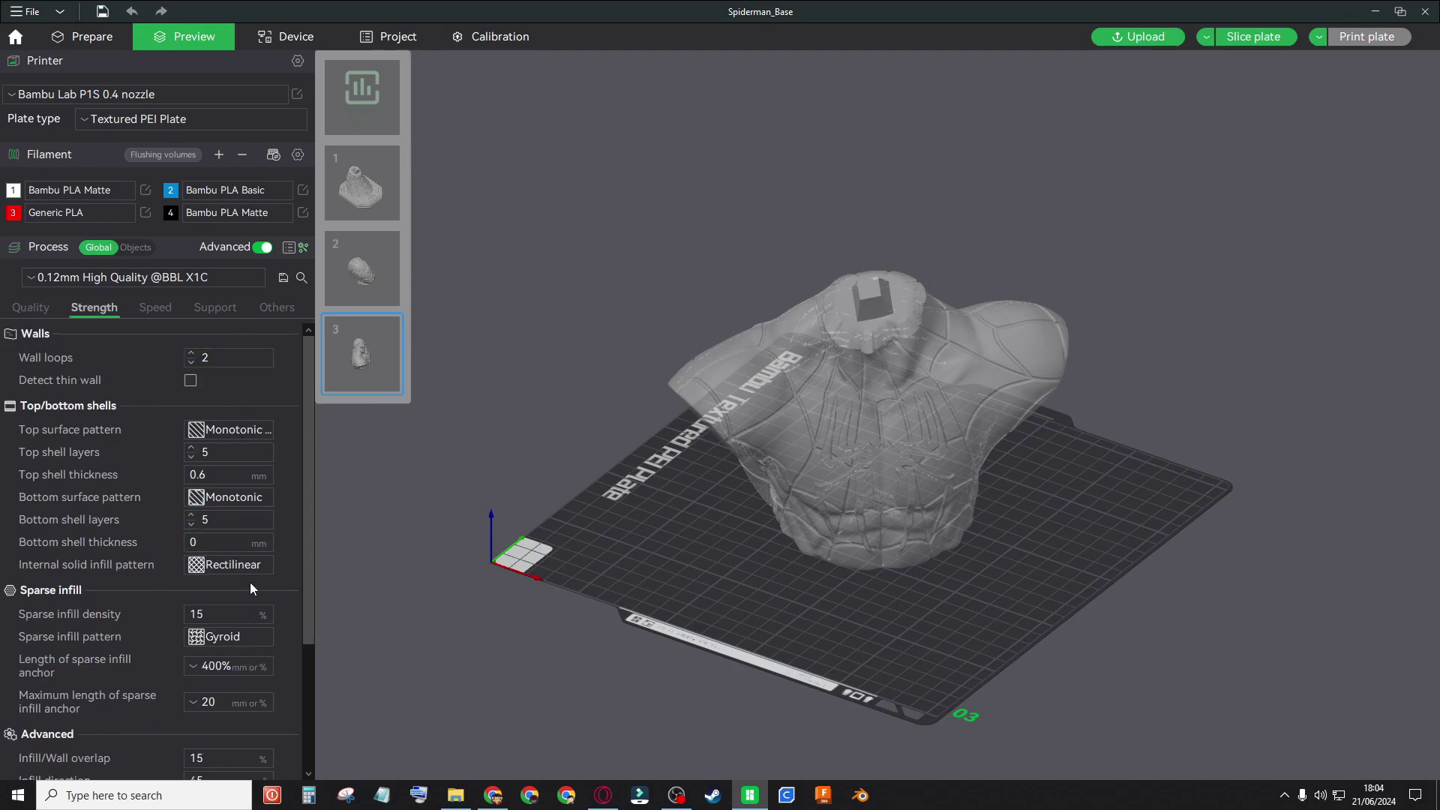
{"action": "left_click", "coordinate": [198, 614]}
{"action": "type", "text": "8"}
{"action": "key", "text": "Return"}
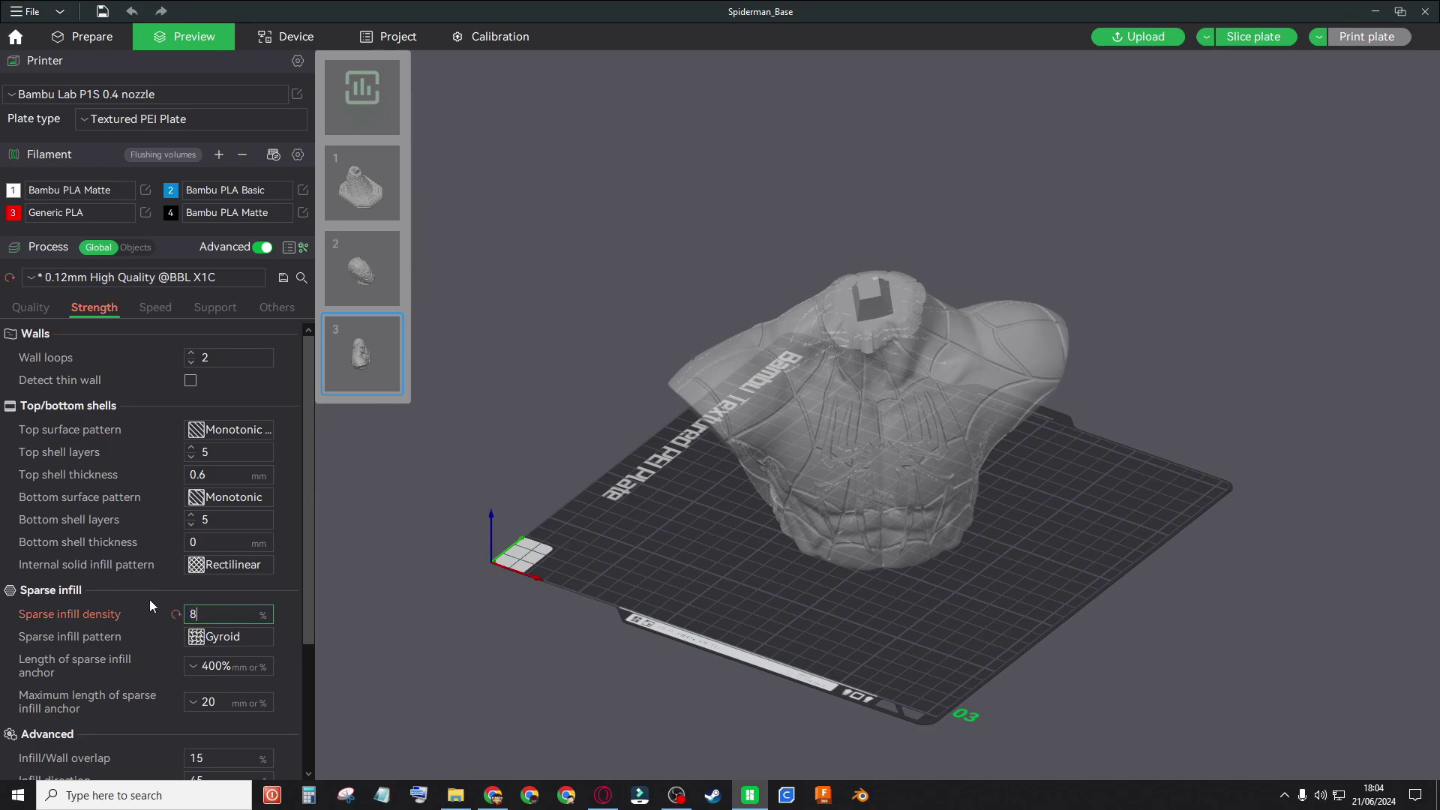
{"action": "left_click", "coordinate": [199, 636]}
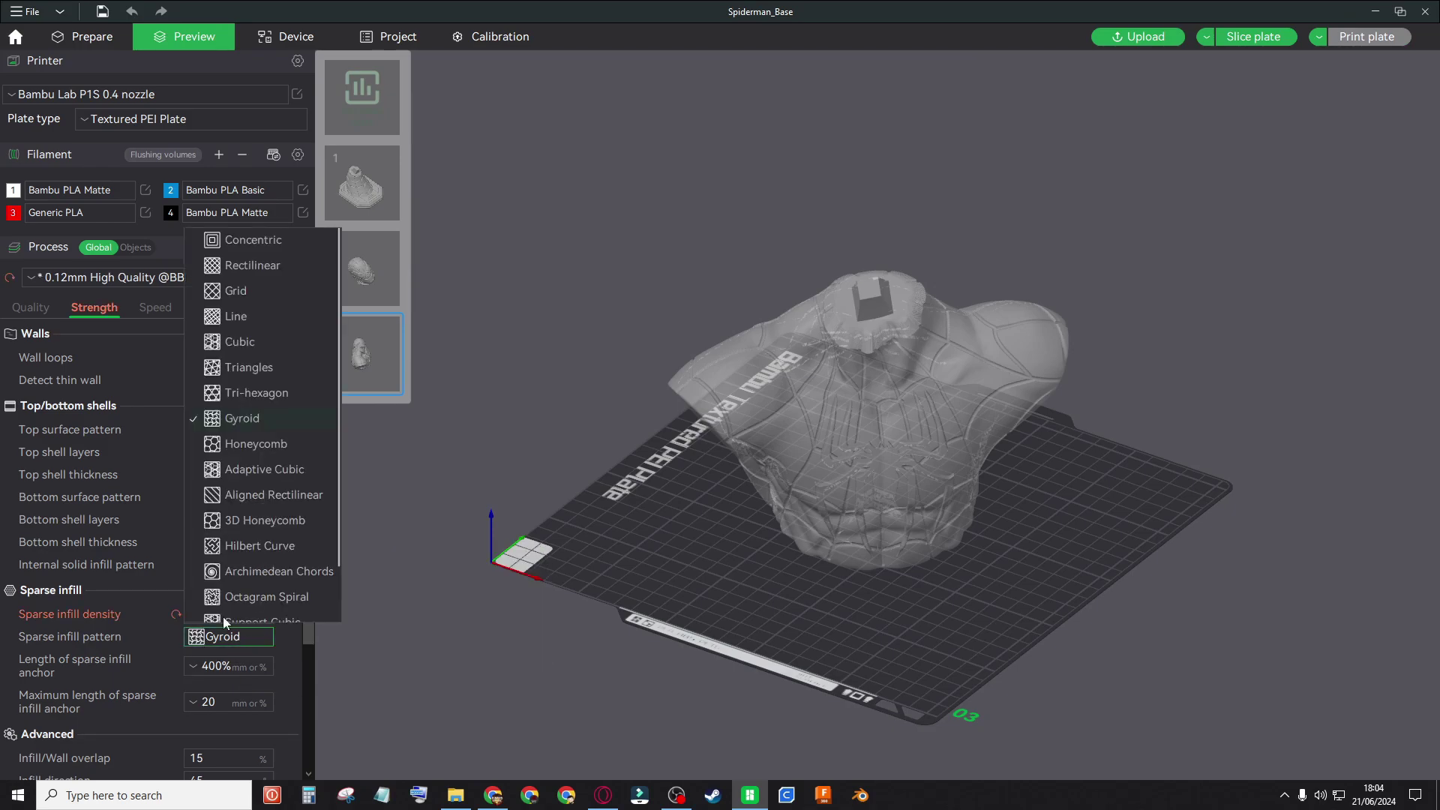
{"action": "left_click", "coordinate": [236, 293]}
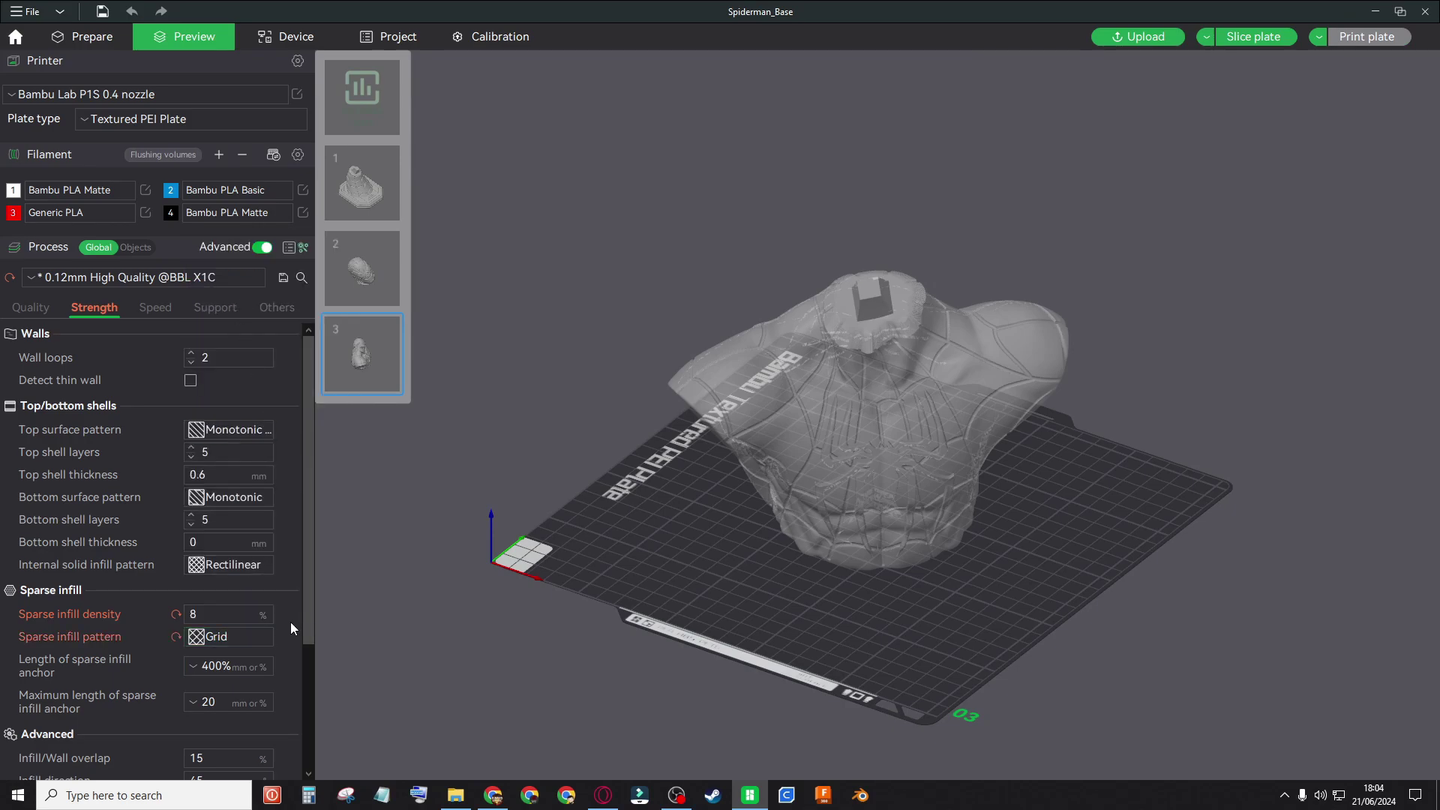
Set the outer wall and top surface speeds to 50 mm/s.
{"action": "left_click", "coordinate": [155, 307]}
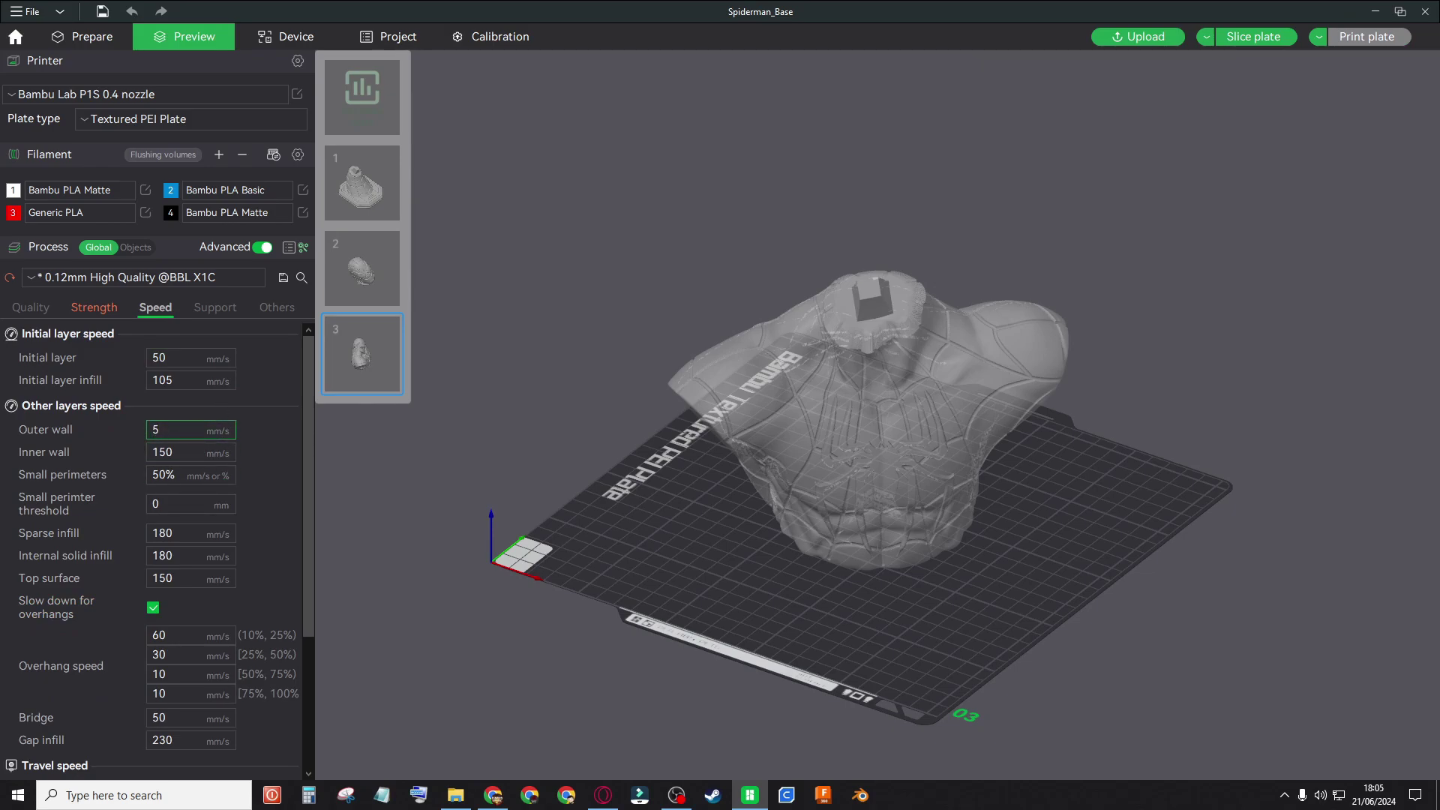
{"action": "type", "text": "0"}
{"action": "left_click", "coordinate": [199, 582]}
{"action": "type", "text": "50"}
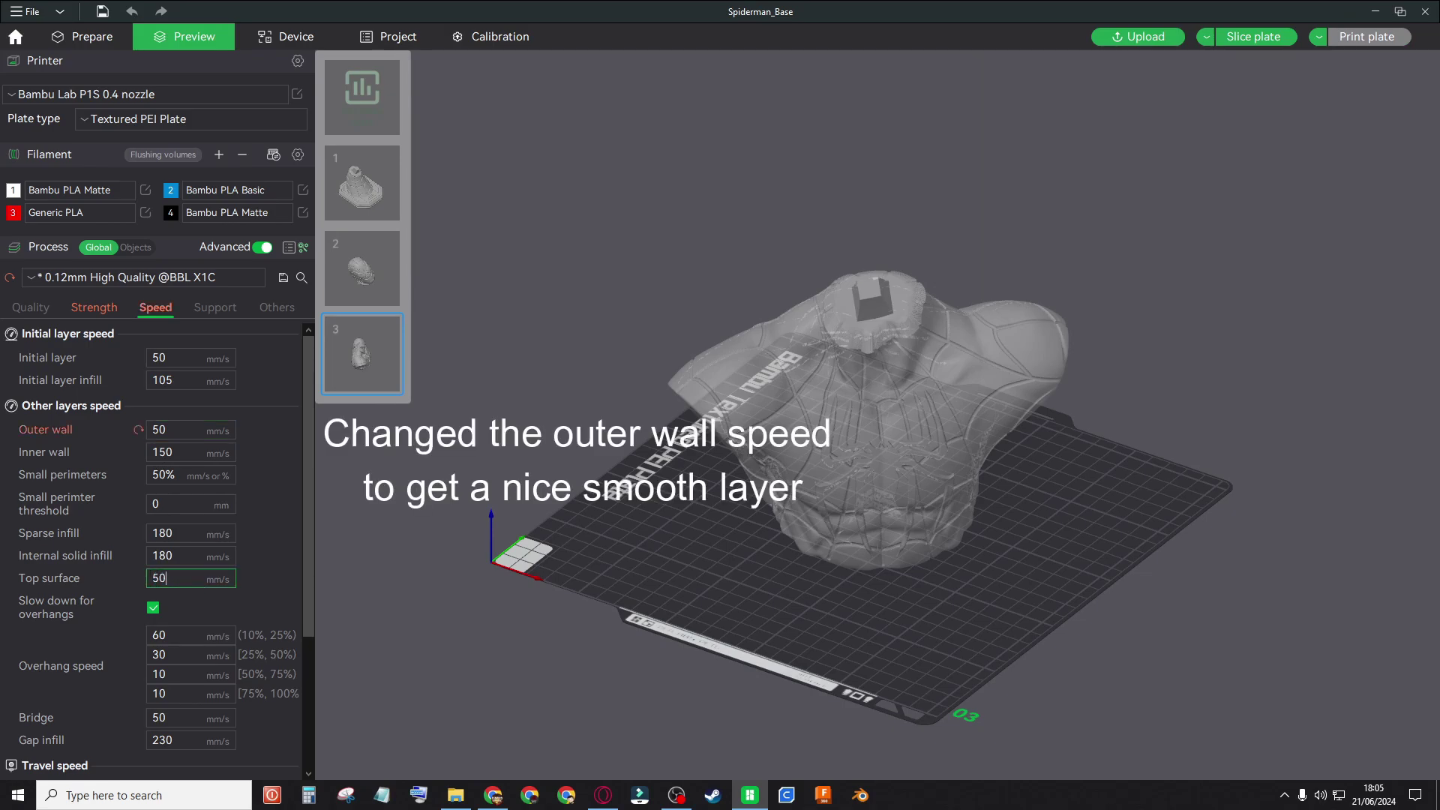
{"action": "scroll", "coordinate": [255, 481], "scroll_direction": "down", "scroll_amount": 5}
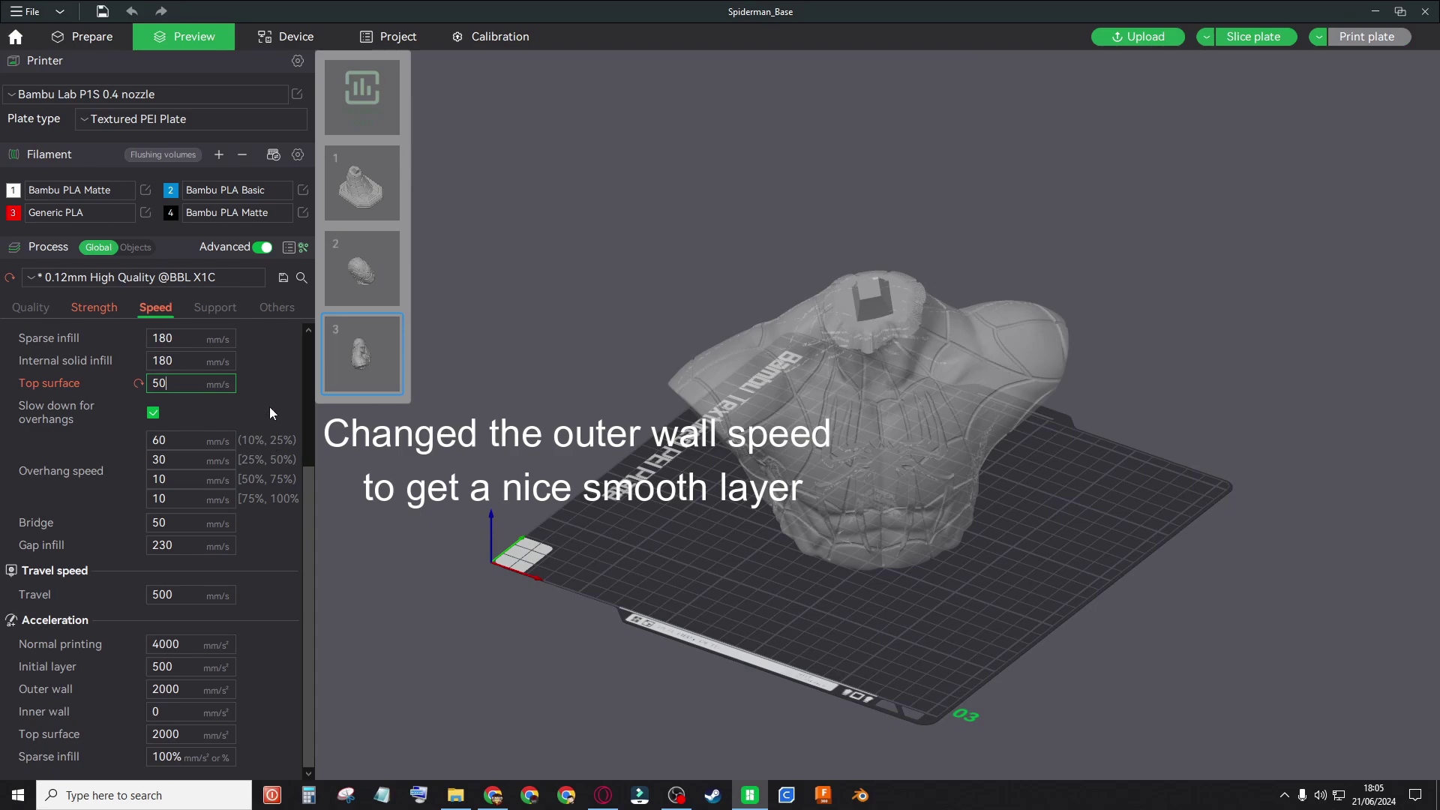
{"action": "scroll", "coordinate": [255, 374], "scroll_direction": "up", "scroll_amount": 5}
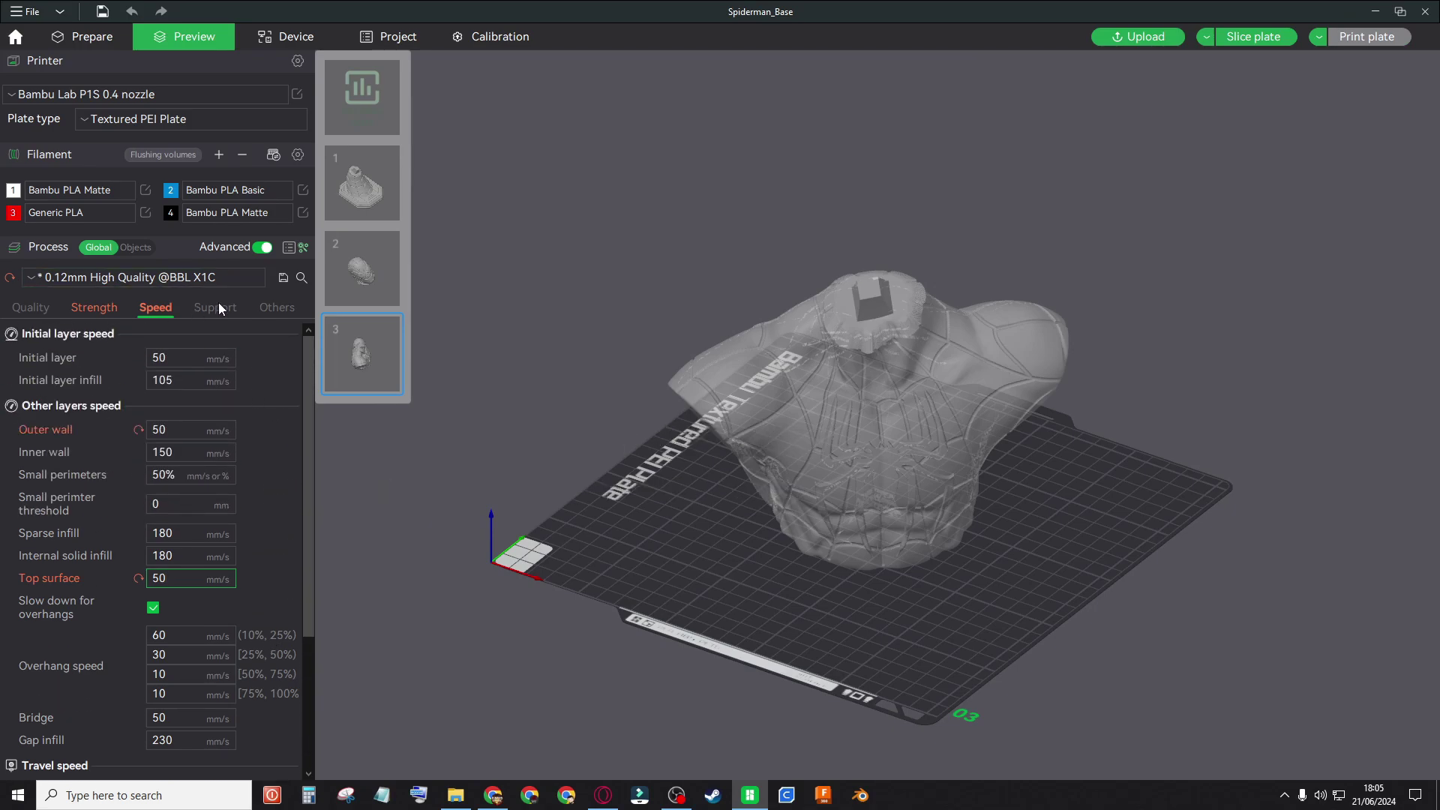
{"action": "left_click", "coordinate": [218, 310]}
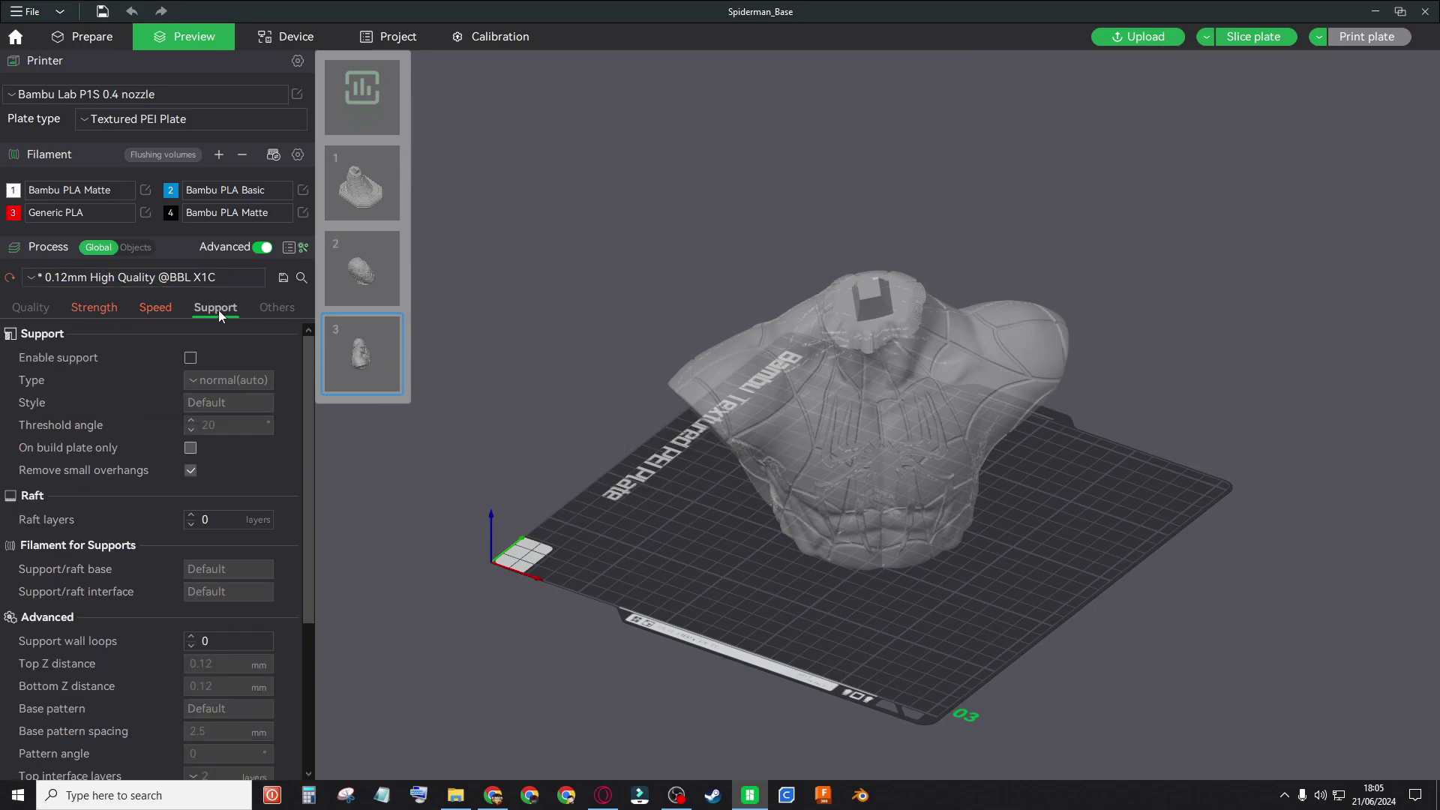
Enable Snug supports with a 10° threshold angle, on build plate only.
{"action": "left_click", "coordinate": [190, 359]}
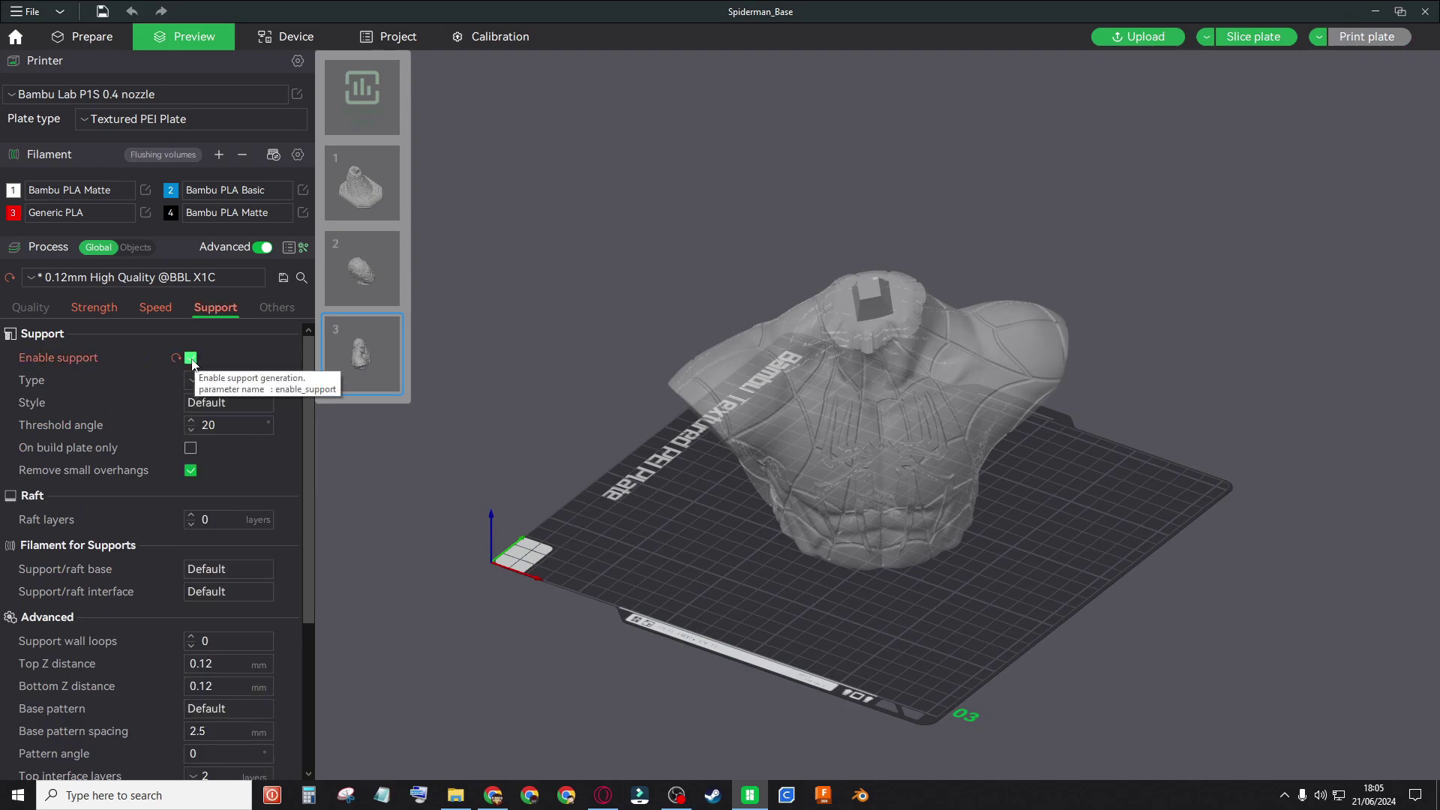
{"action": "left_click", "coordinate": [240, 406]}
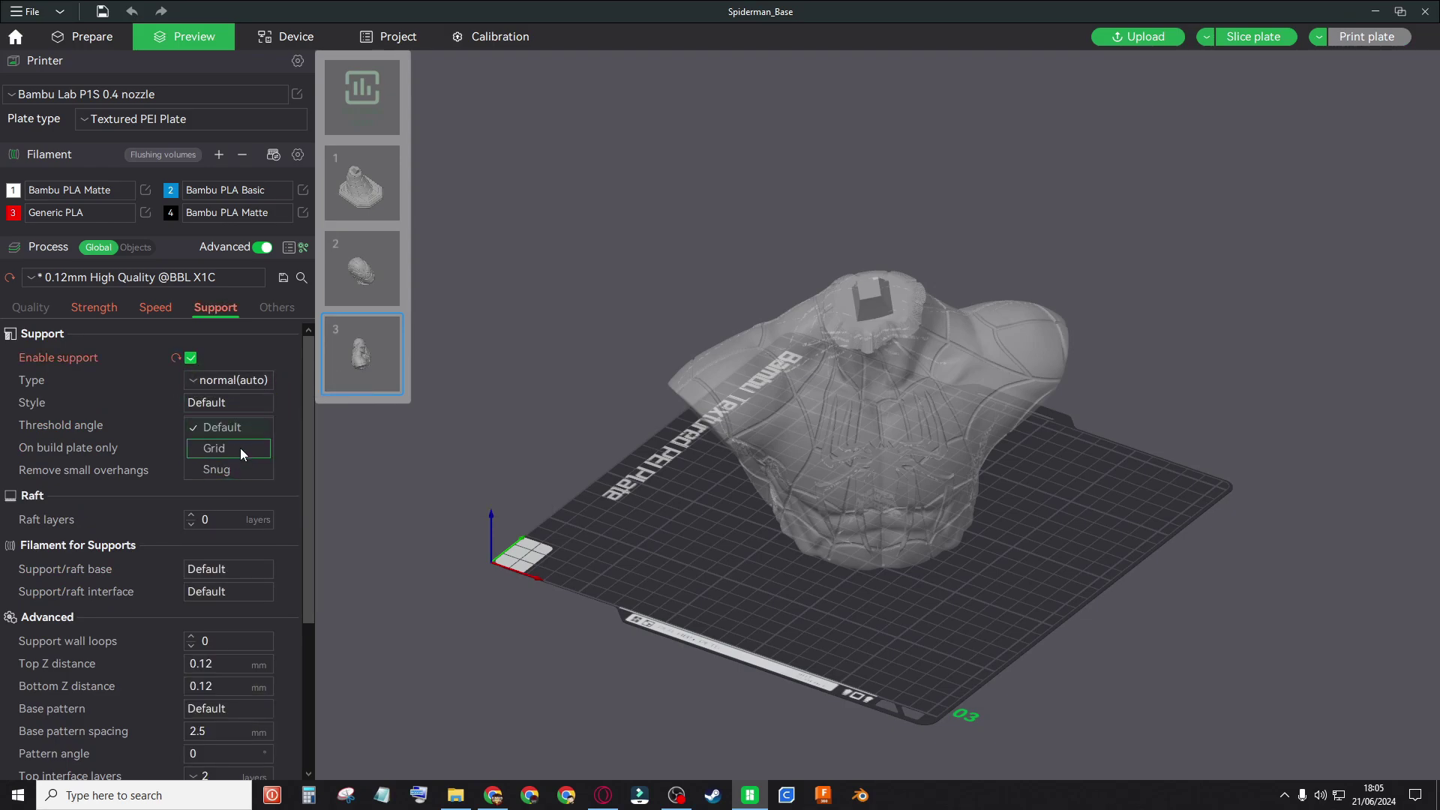
{"action": "left_click", "coordinate": [231, 470]}
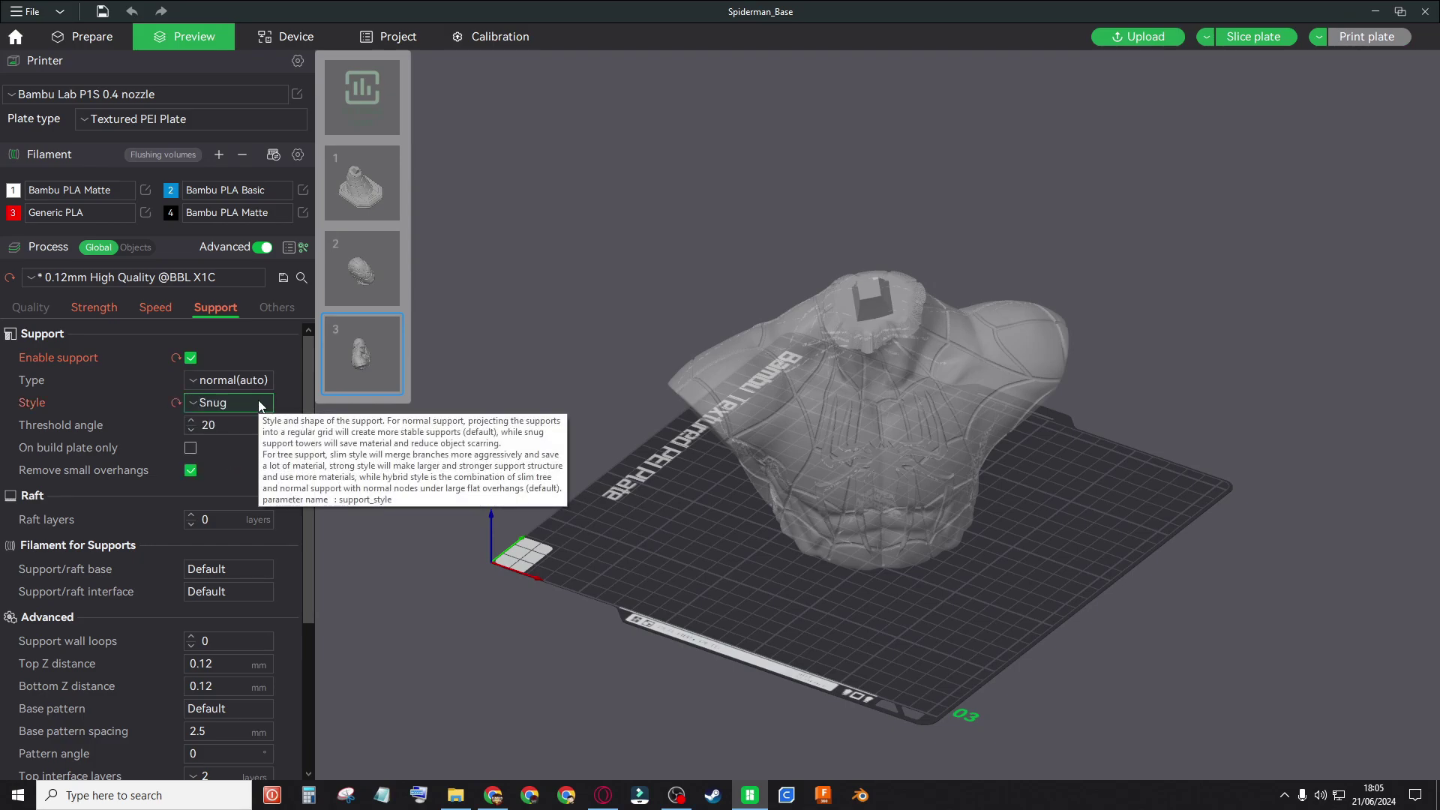
{"action": "left_click", "coordinate": [210, 425]}
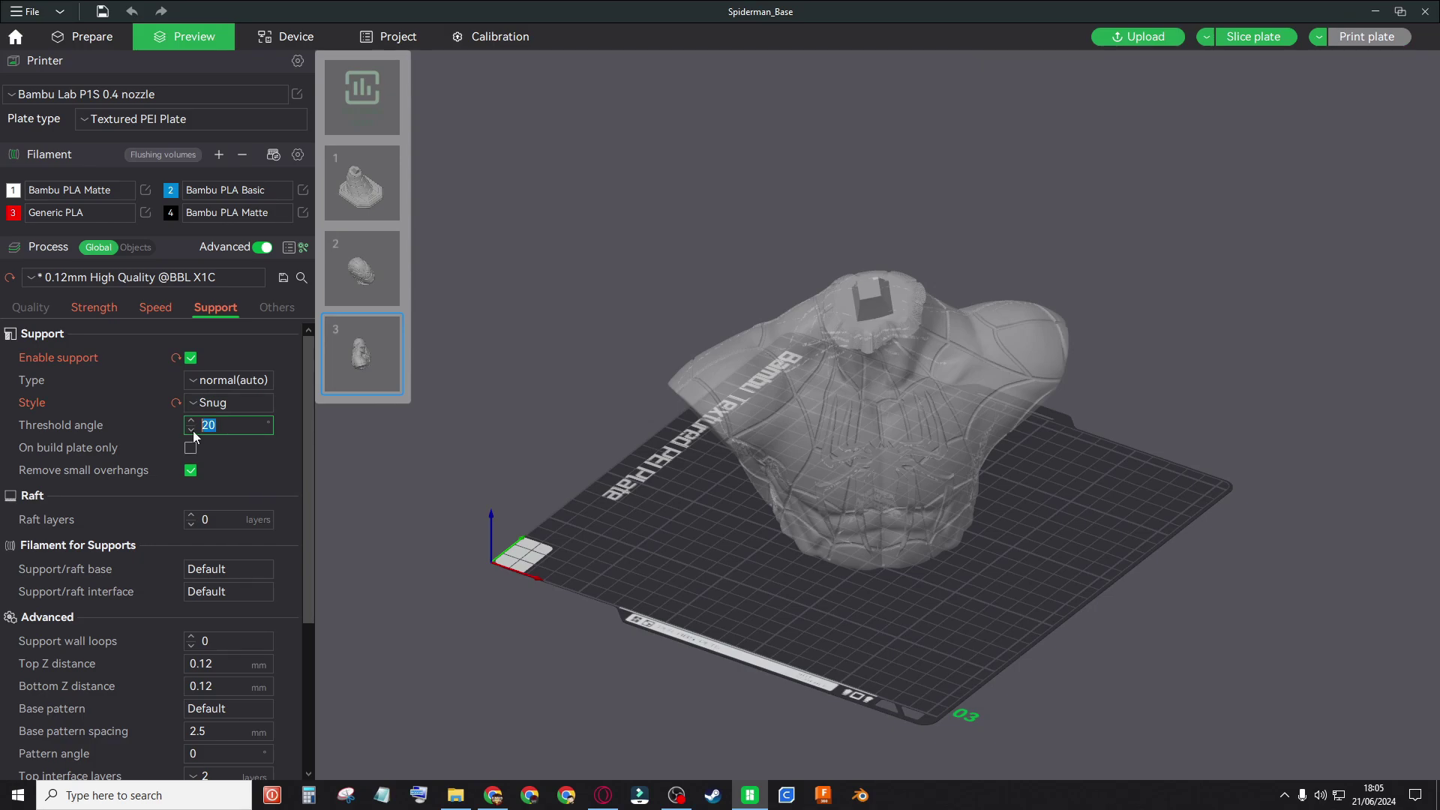
{"action": "type", "text": "10"}
{"action": "key", "text": "Return"}
{"action": "left_click", "coordinate": [190, 448]}
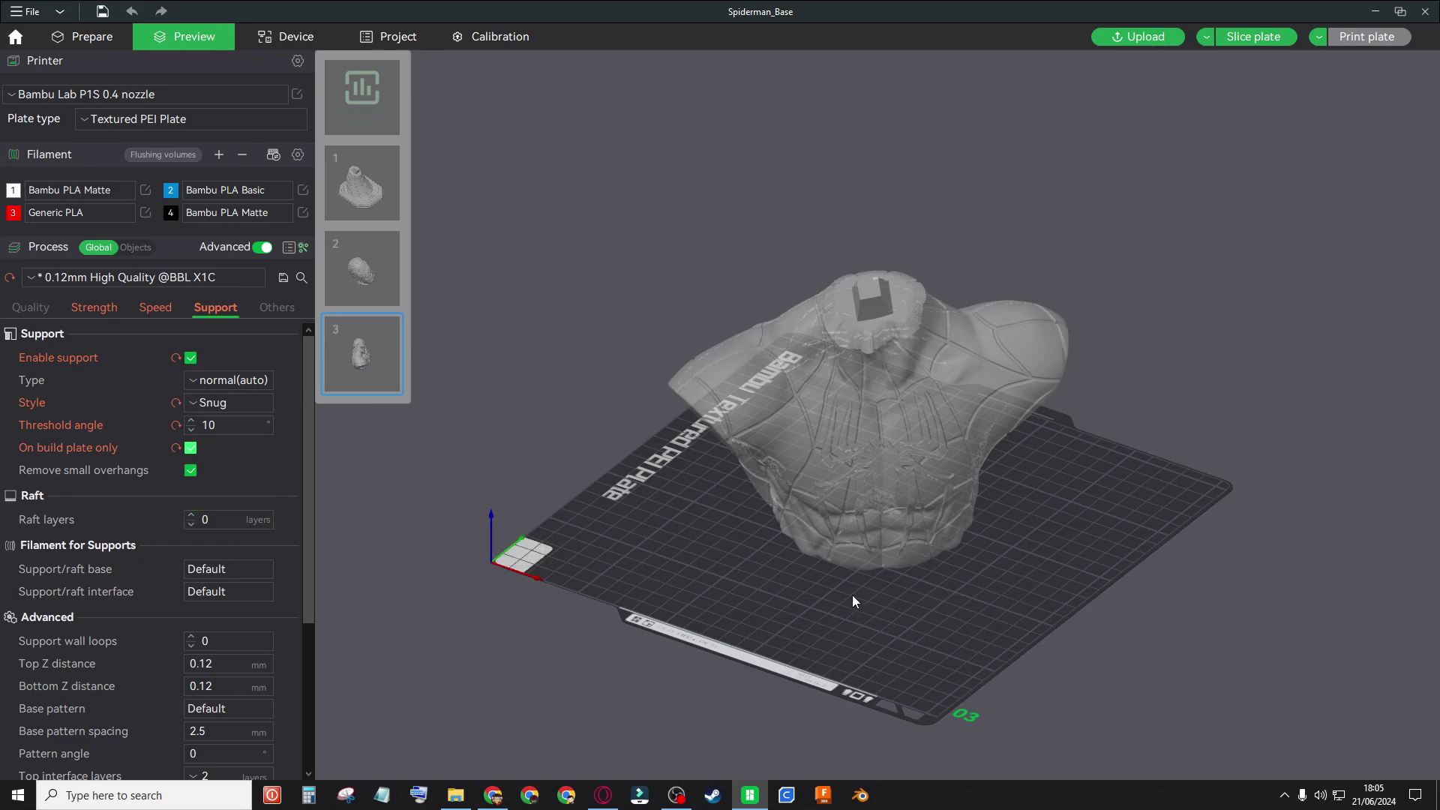
Set the brim type to Outer brim only.
{"action": "left_click", "coordinate": [288, 306]}
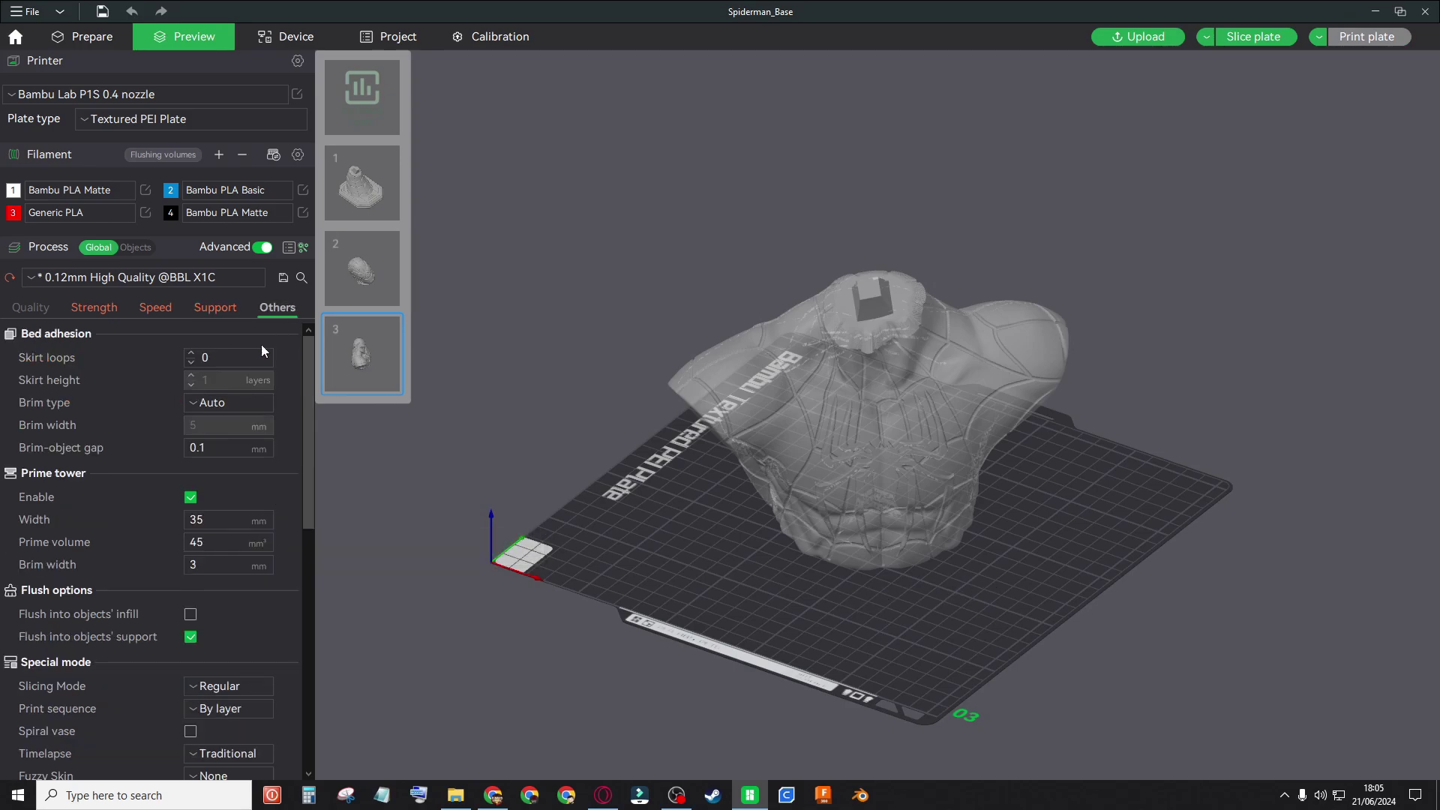
{"action": "left_click", "coordinate": [231, 404]}
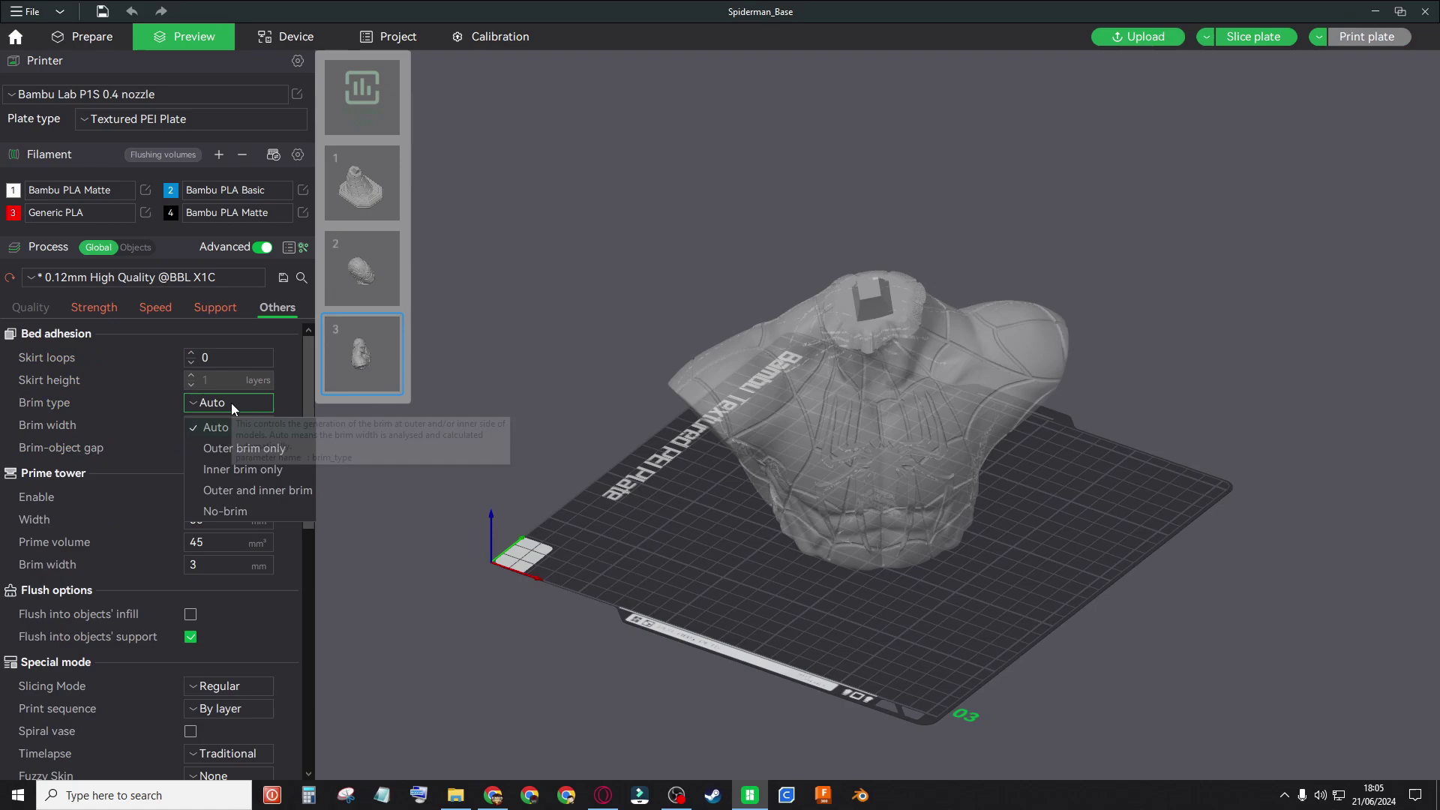
{"action": "left_click", "coordinate": [239, 451]}
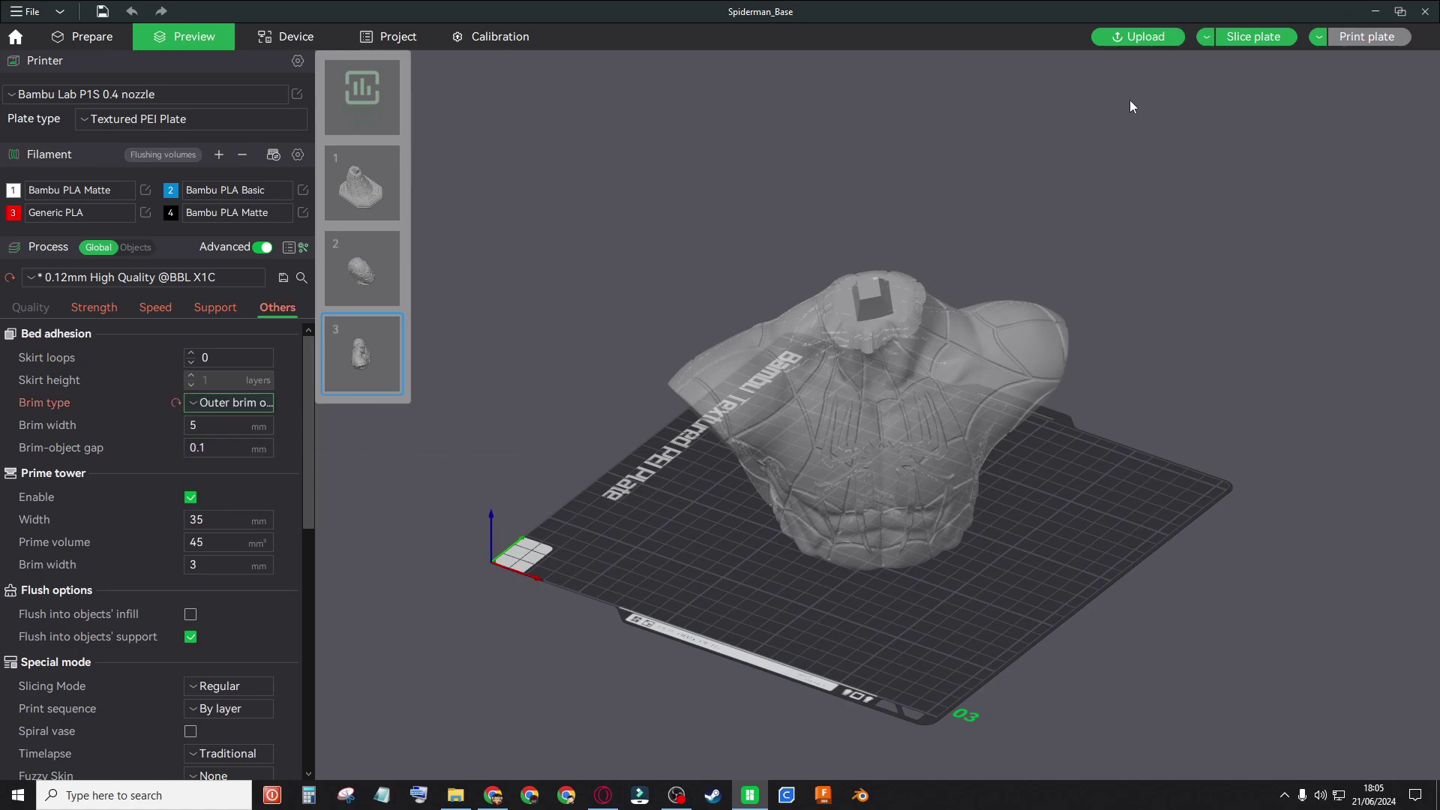
Re-slice the torso plate and orbit to inspect the green support pillars.
{"action": "left_click", "coordinate": [1253, 37]}
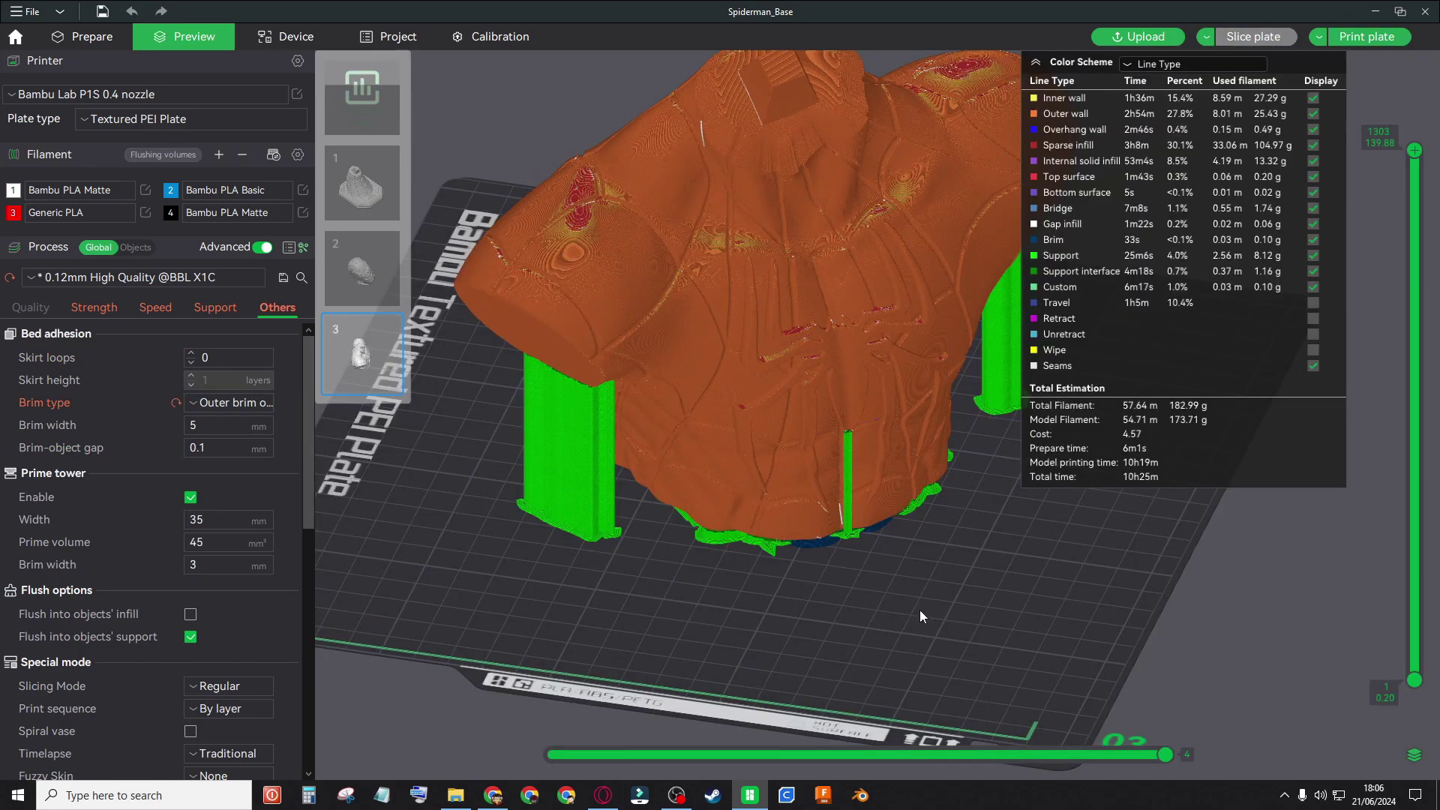
{"action": "left_click_drag", "start_coordinate": [750, 618], "coordinate": [906, 611]}
{"action": "scroll", "coordinate": [906, 612], "scroll_direction": "up", "scroll_amount": 5}
{"action": "scroll", "coordinate": [930, 671], "scroll_direction": "down", "scroll_amount": 2}
{"action": "left_click_drag", "start_coordinate": [907, 681], "coordinate": [754, 527]}
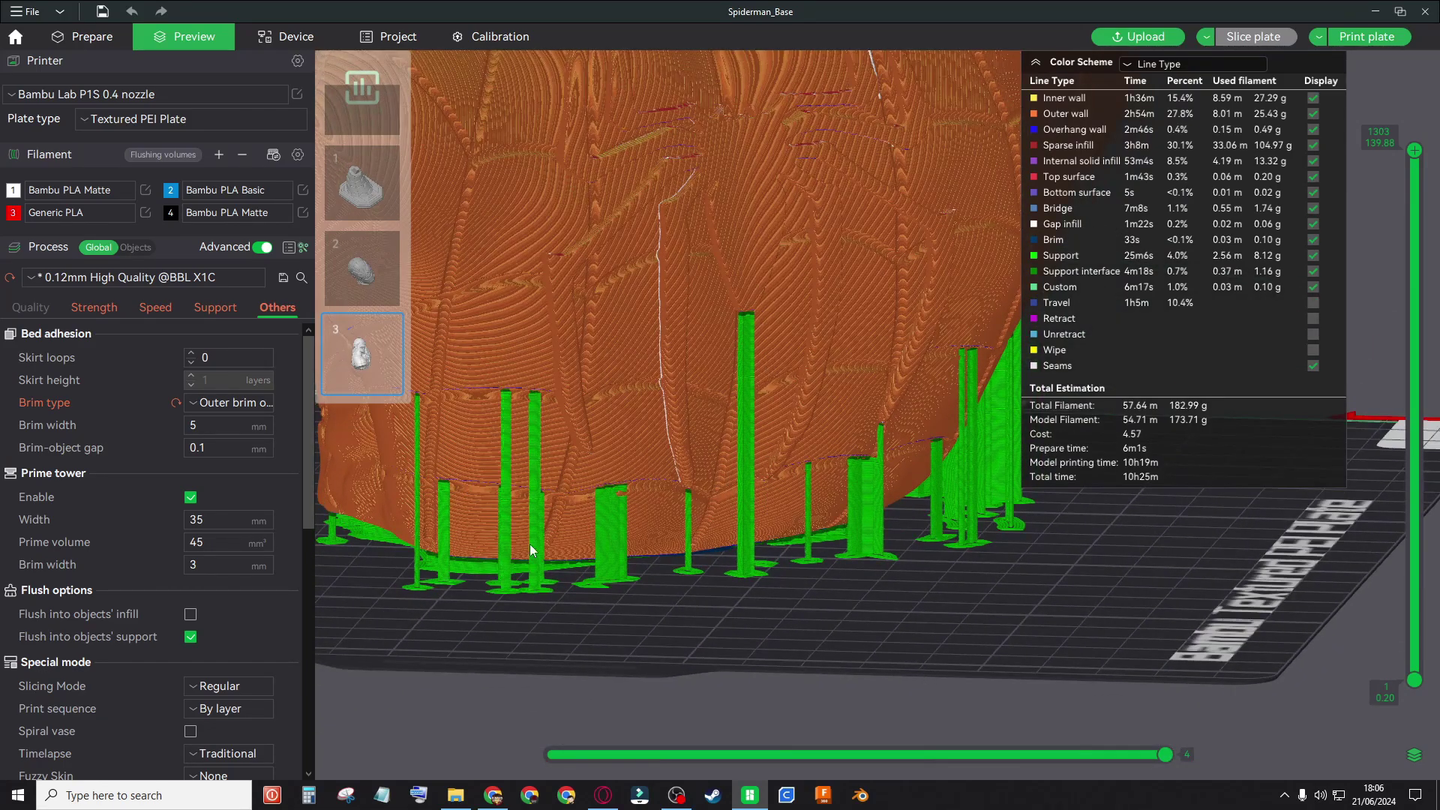
In Prepare, paint extra support areas across the torso with pen size 3.62.
{"action": "left_click", "coordinate": [82, 37]}
{"action": "left_click_drag", "start_coordinate": [849, 571], "coordinate": [851, 584]}
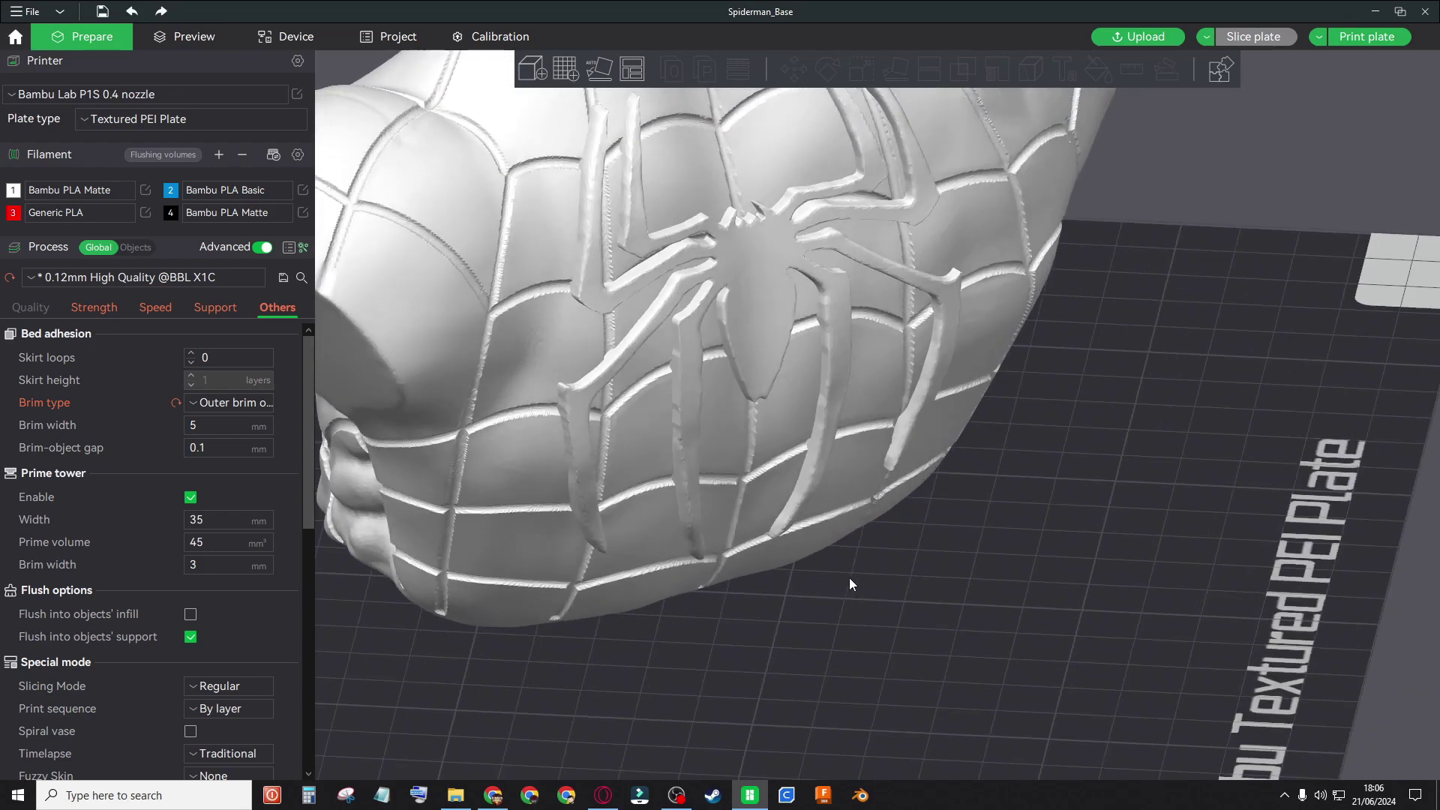
{"action": "left_click", "coordinate": [719, 399]}
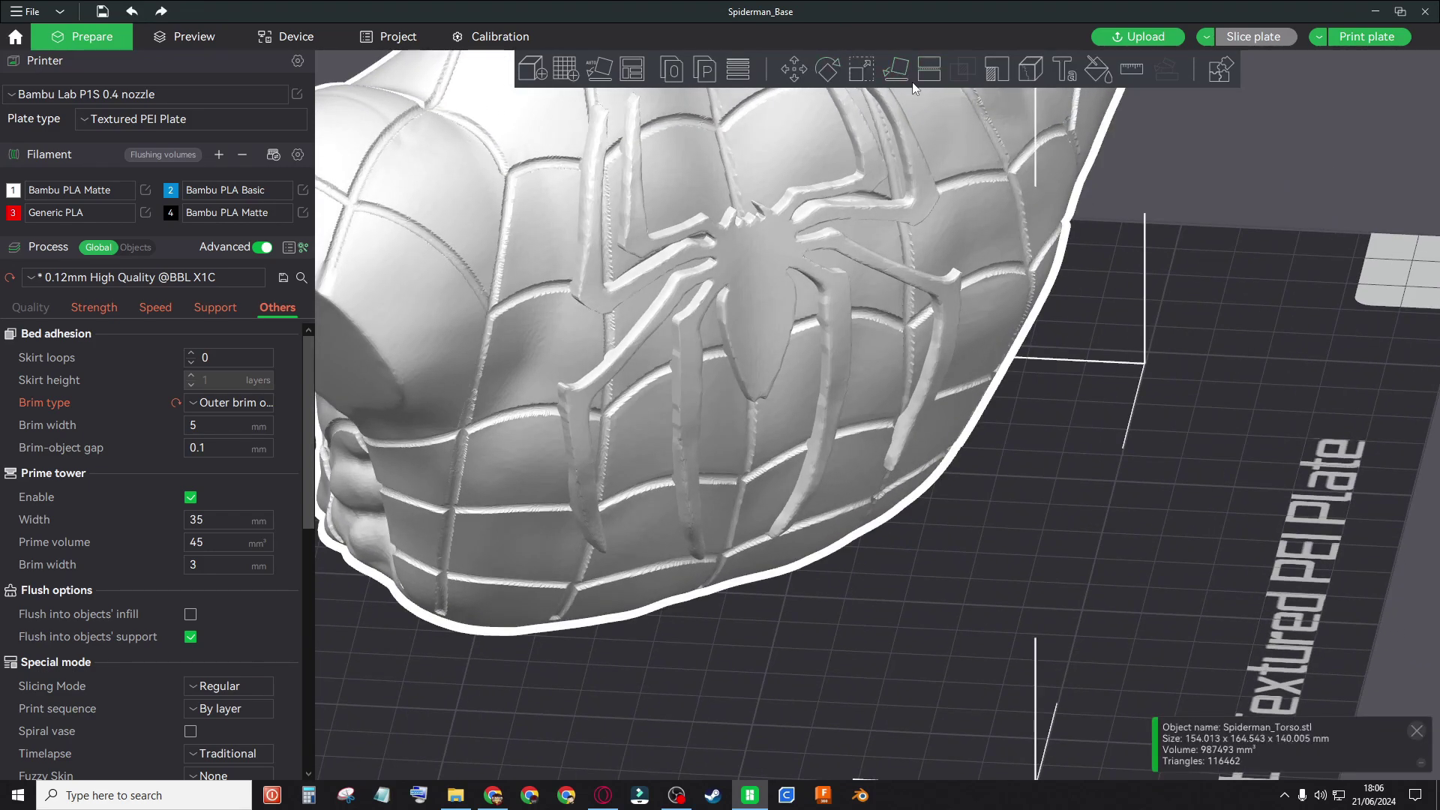
{"action": "left_click", "coordinate": [999, 68]}
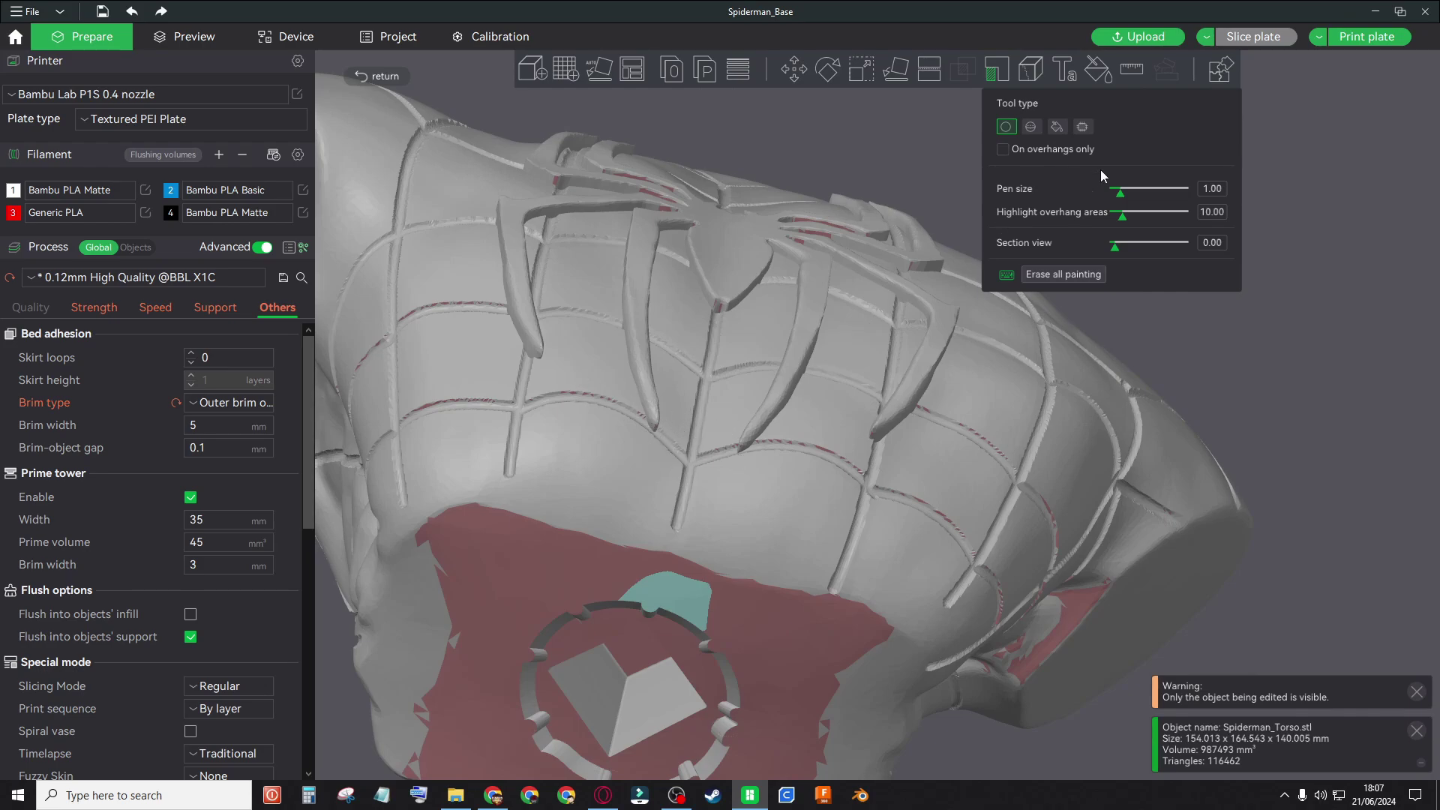
{"action": "left_click_drag", "start_coordinate": [1140, 194], "coordinate": [1144, 193]}
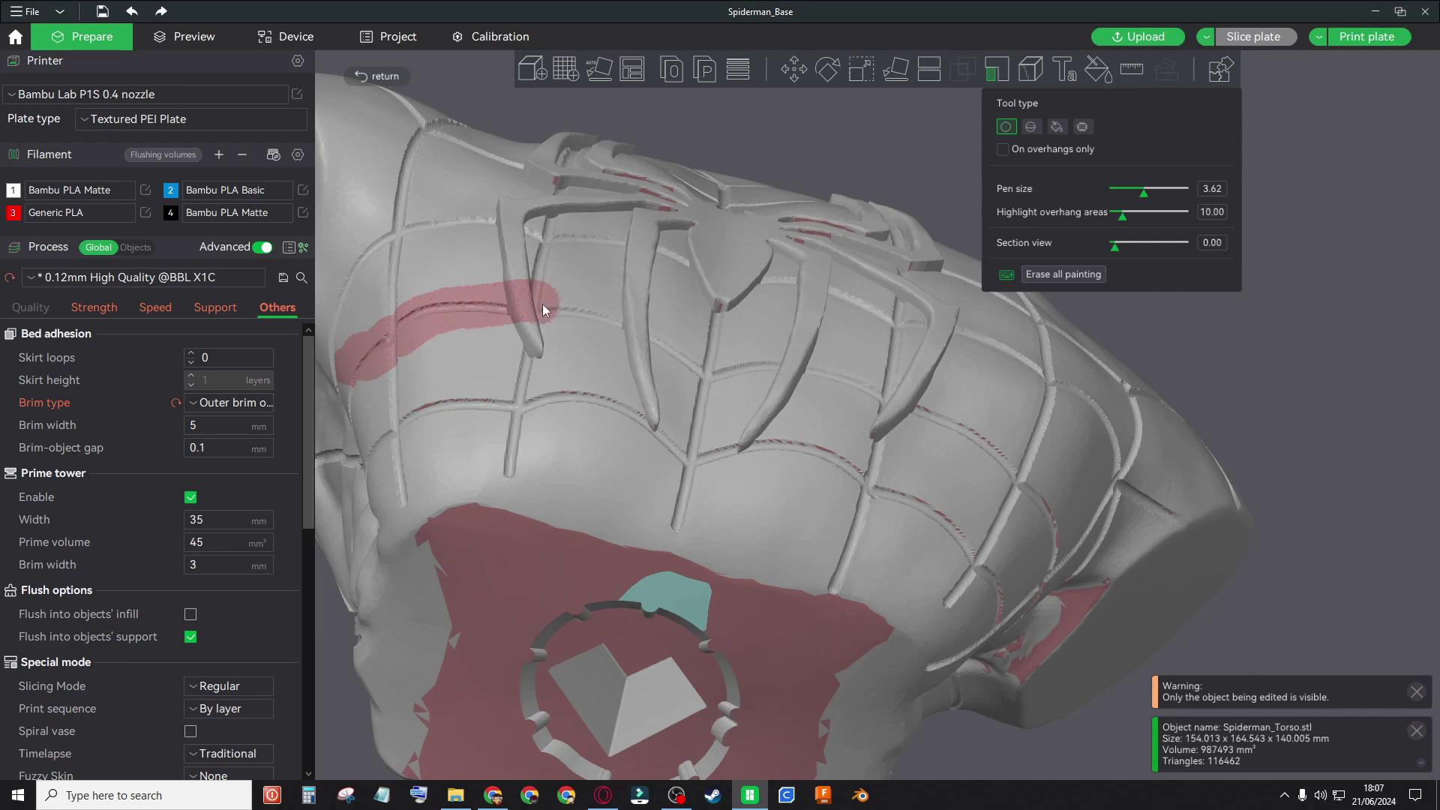
{"action": "mouse_move", "coordinate": [519, 321]}
{"action": "left_mouse_down"}
{"action": "mouse_move", "coordinate": [383, 419]}
{"action": "mouse_move", "coordinate": [586, 406]}
{"action": "mouse_move", "coordinate": [720, 337]}
{"action": "left_mouse_up"}
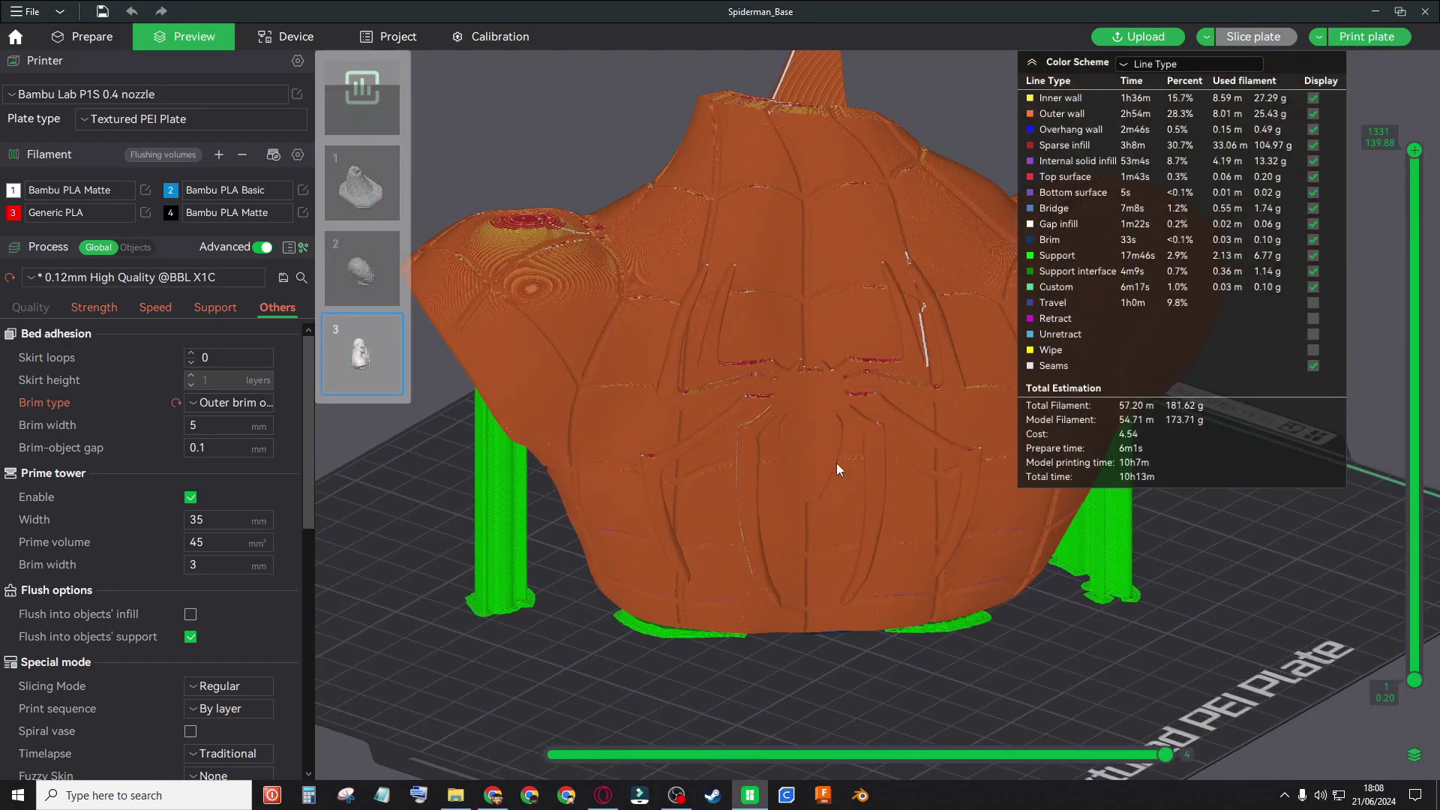
Orbit to a front view and zoom out to check the resliced bust's support pillars.
{"action": "mouse_move", "coordinate": [719, 626]}
{"action": "left_mouse_down"}
{"action": "mouse_move", "coordinate": [555, 637]}
{"action": "mouse_move", "coordinate": [711, 629]}
{"action": "left_mouse_up"}
{"action": "left_click_drag", "start_coordinate": [1053, 561], "coordinate": [967, 414]}
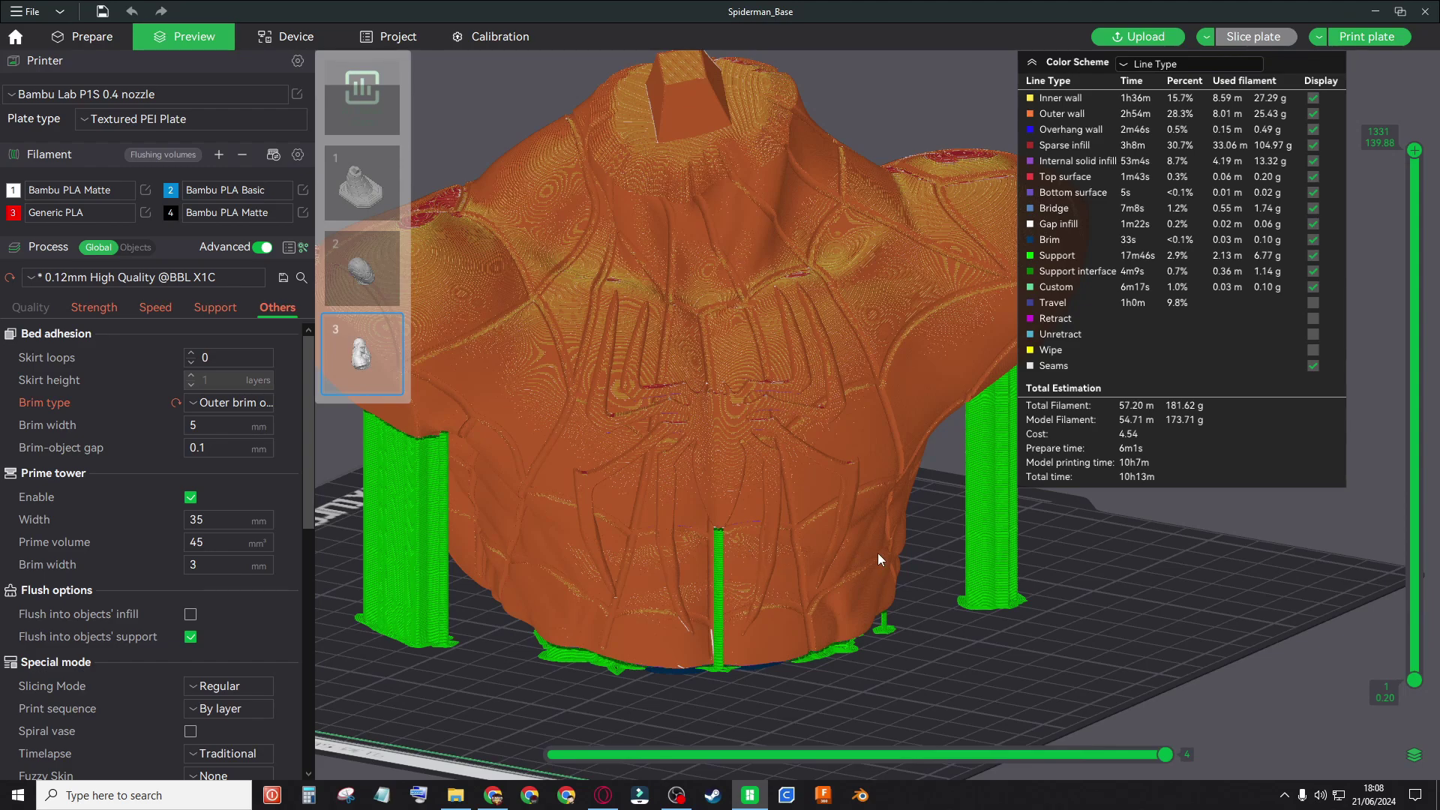
{"action": "scroll", "coordinate": [958, 621], "scroll_direction": "down", "scroll_amount": 3}
{"action": "left_click_drag", "start_coordinate": [953, 607], "coordinate": [955, 627]}
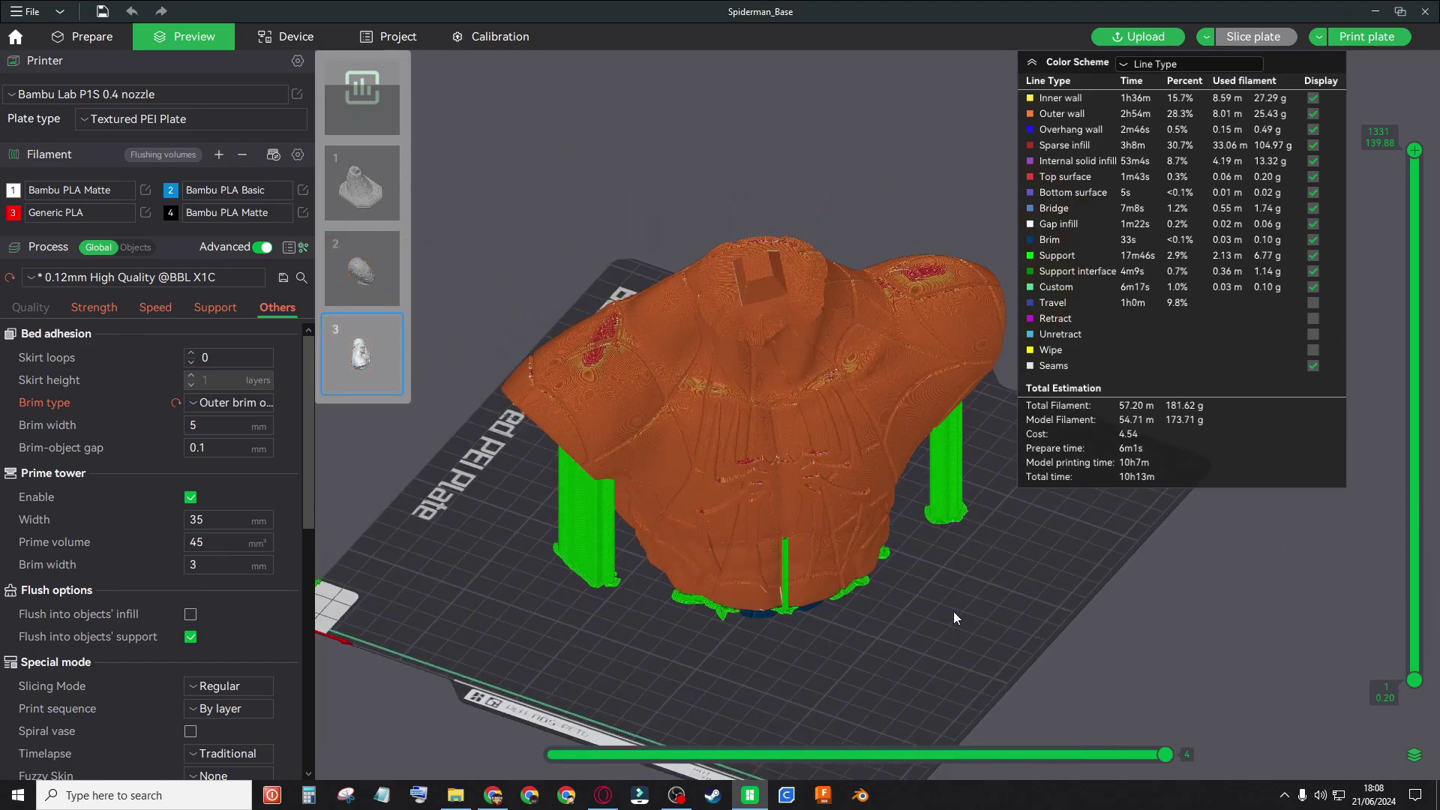
Simplify the torso mesh at Extra high detail, down to 91238 triangles.
{"action": "left_click", "coordinate": [90, 34]}
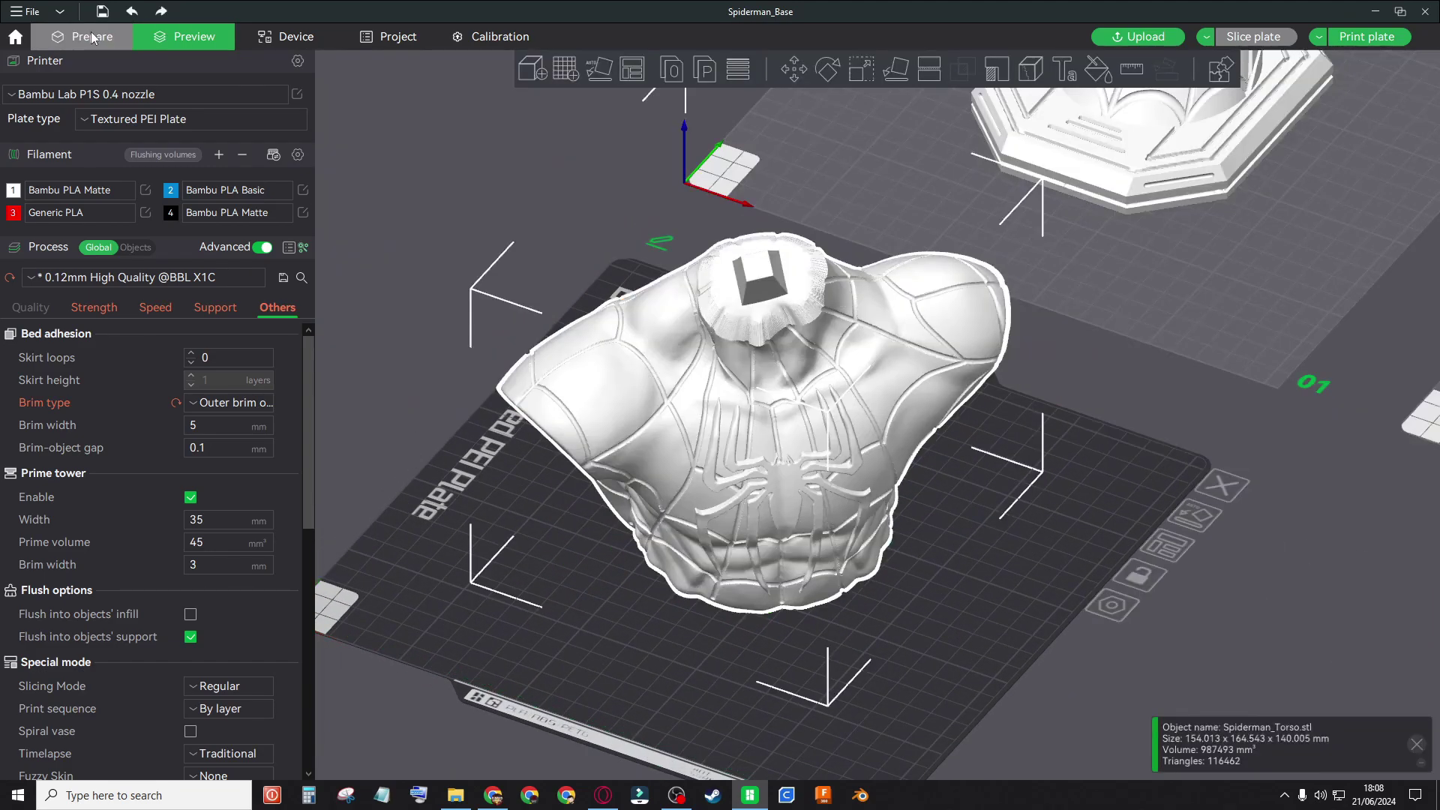
{"action": "right_click", "coordinate": [754, 398]}
{"action": "left_click", "coordinate": [871, 407]}
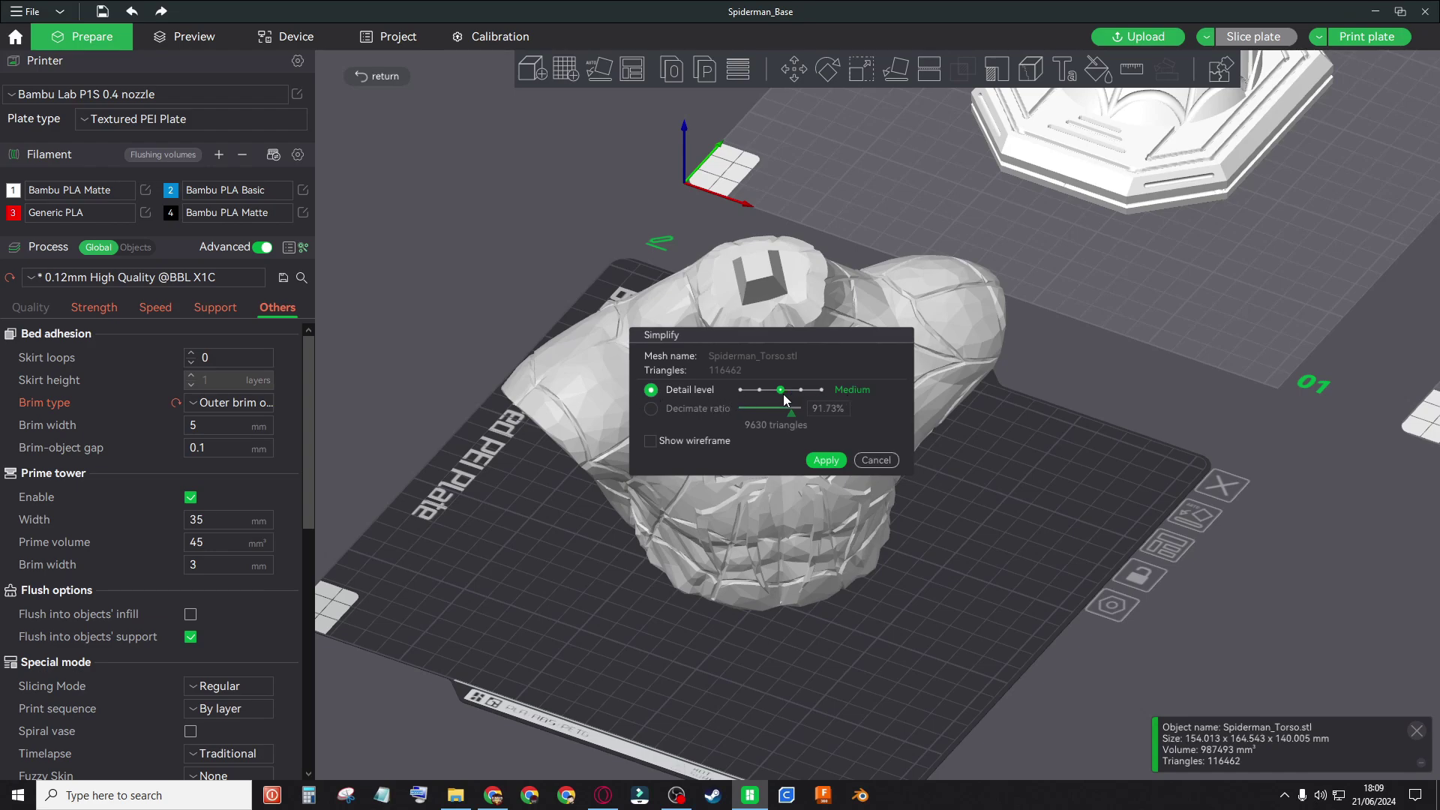
{"action": "left_click_drag", "start_coordinate": [784, 397], "coordinate": [693, 399]}
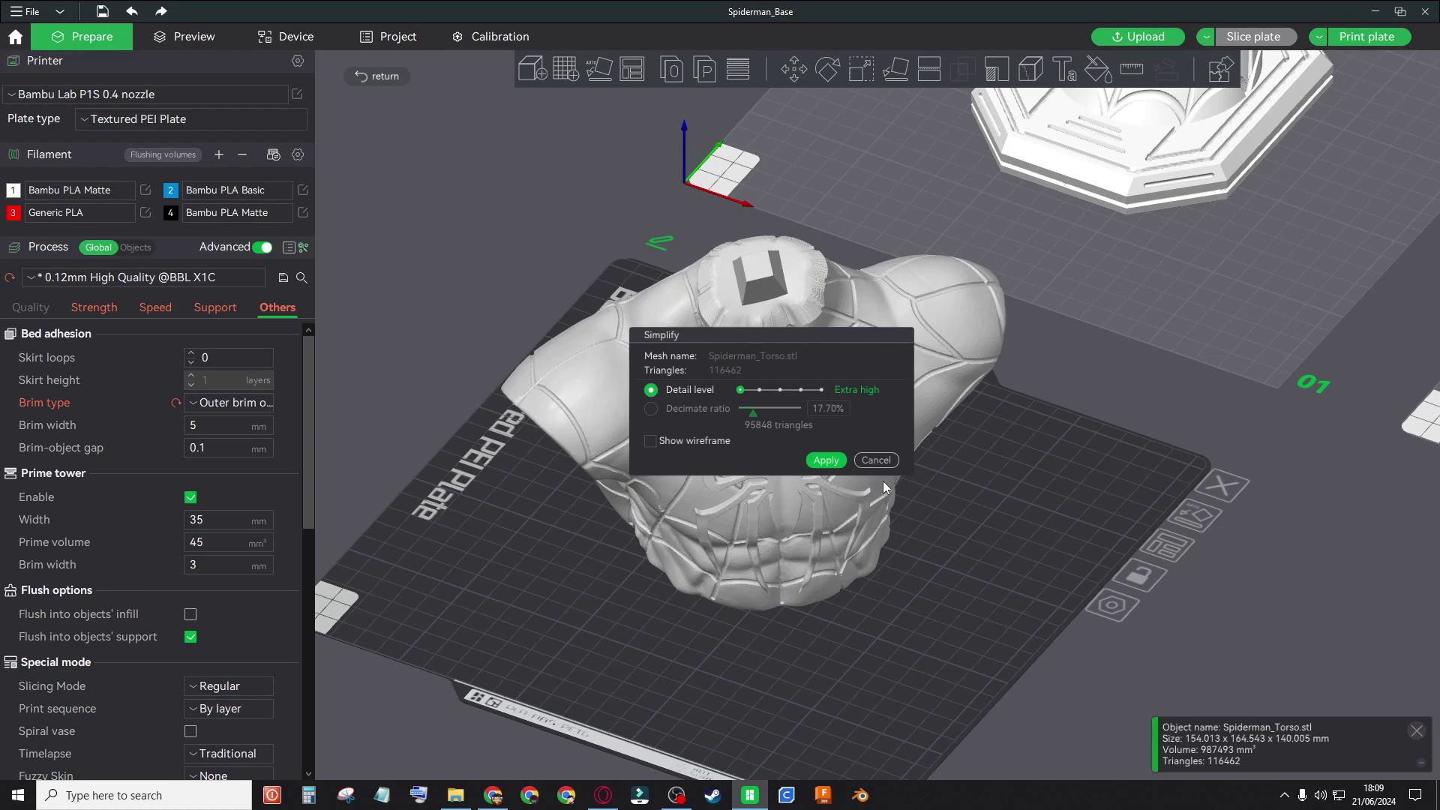
{"action": "left_click", "coordinate": [826, 460]}
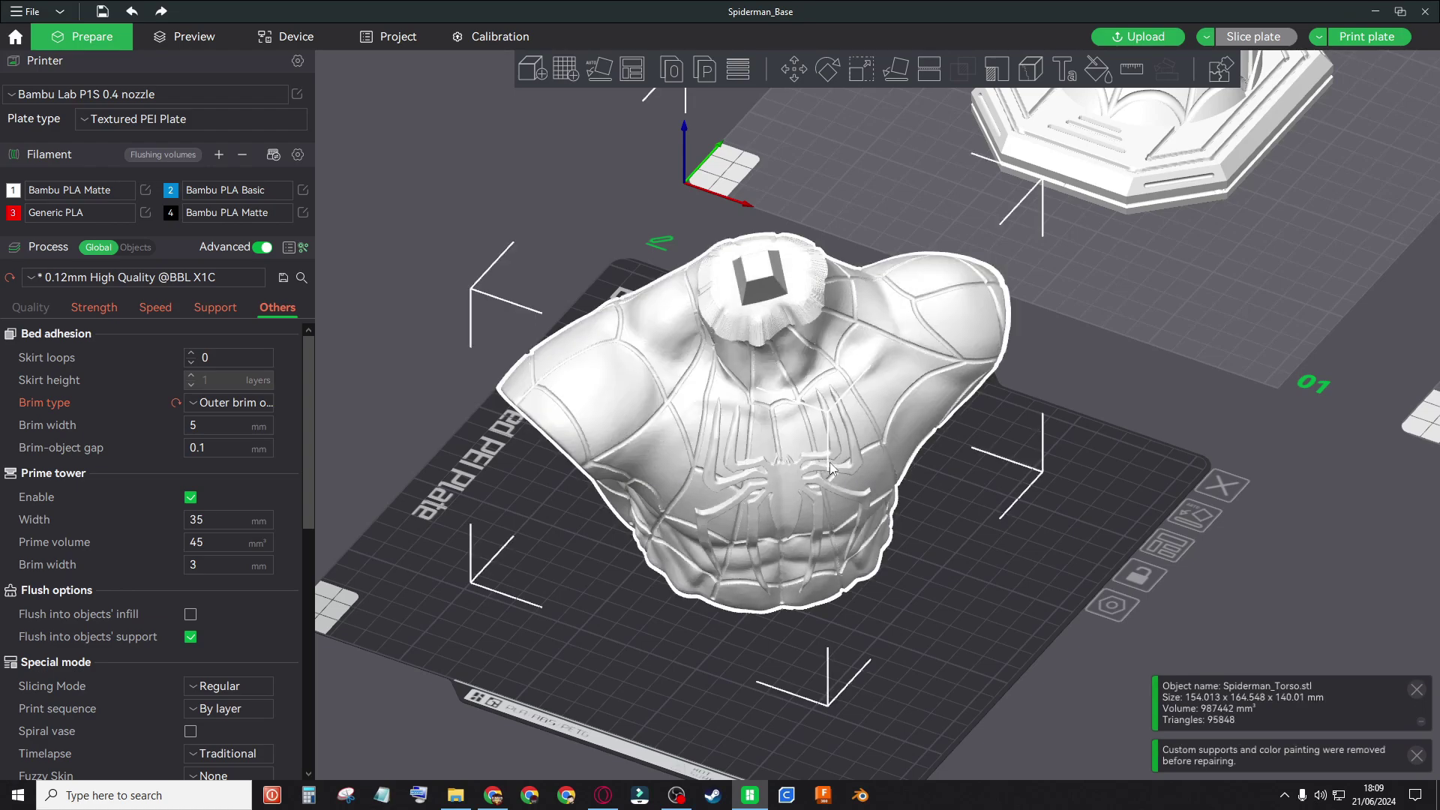
{"action": "scroll", "coordinate": [817, 445], "scroll_direction": "down", "scroll_amount": 3}
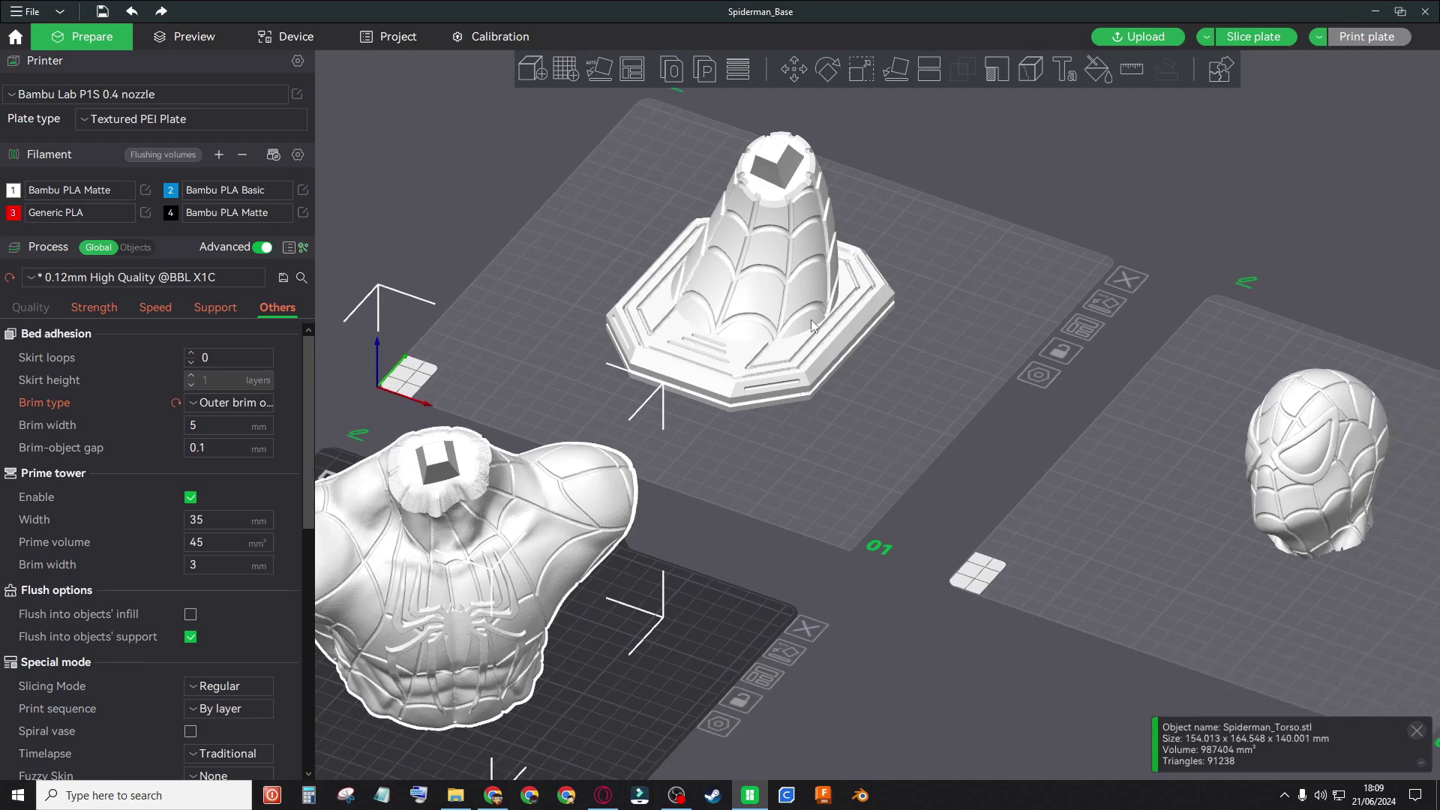
Simplify the head mesh at Extra high detail, from 77240 to 57998 triangles.
{"action": "right_click", "coordinate": [801, 317]}
{"action": "left_click", "coordinate": [750, 418]}
{"action": "left_click", "coordinate": [854, 393]}
{"action": "right_click", "coordinate": [1342, 360]}
{"action": "left_click", "coordinate": [1332, 425]}
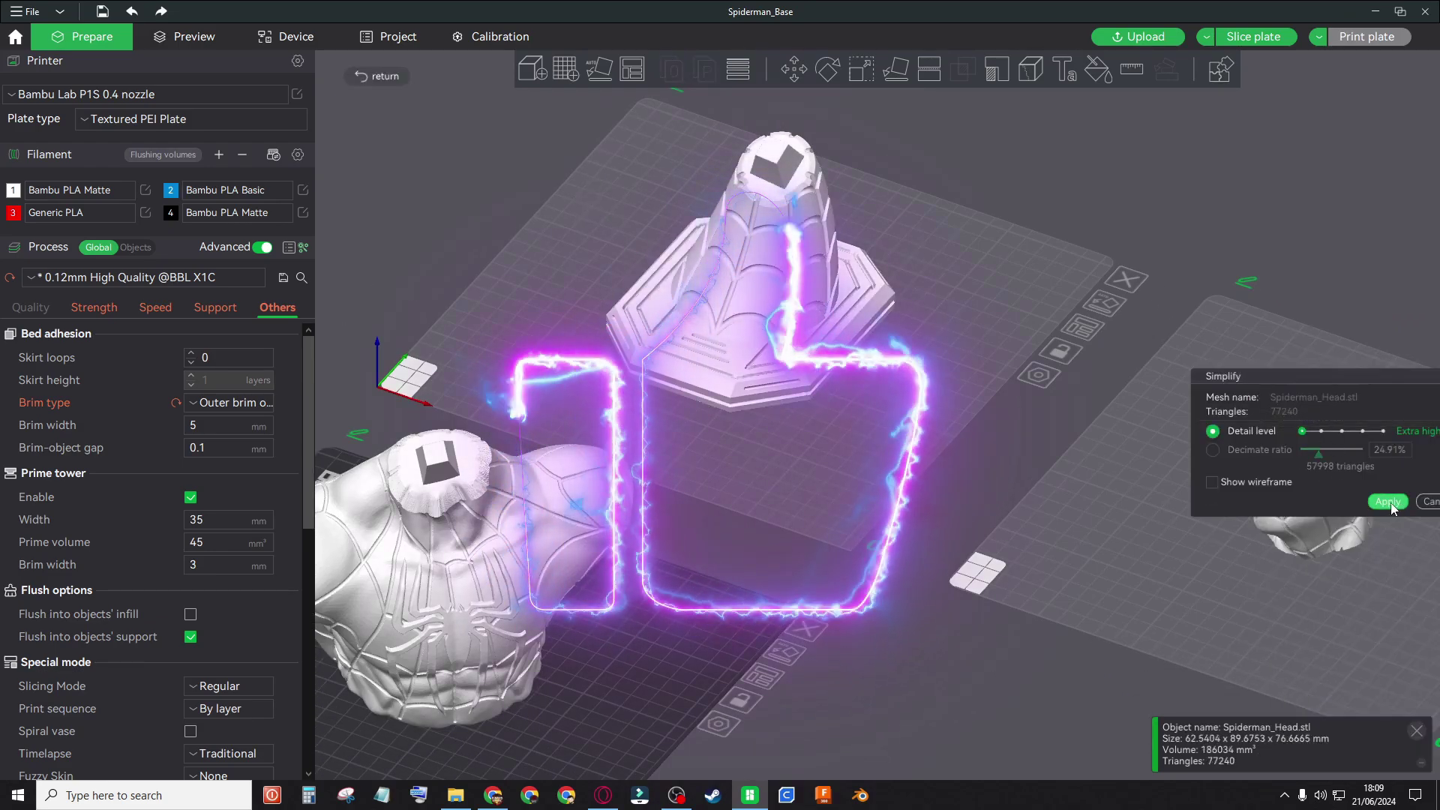
{"action": "left_click", "coordinate": [1388, 500]}
{"action": "scroll", "coordinate": [987, 516], "scroll_direction": "up", "scroll_amount": 2}
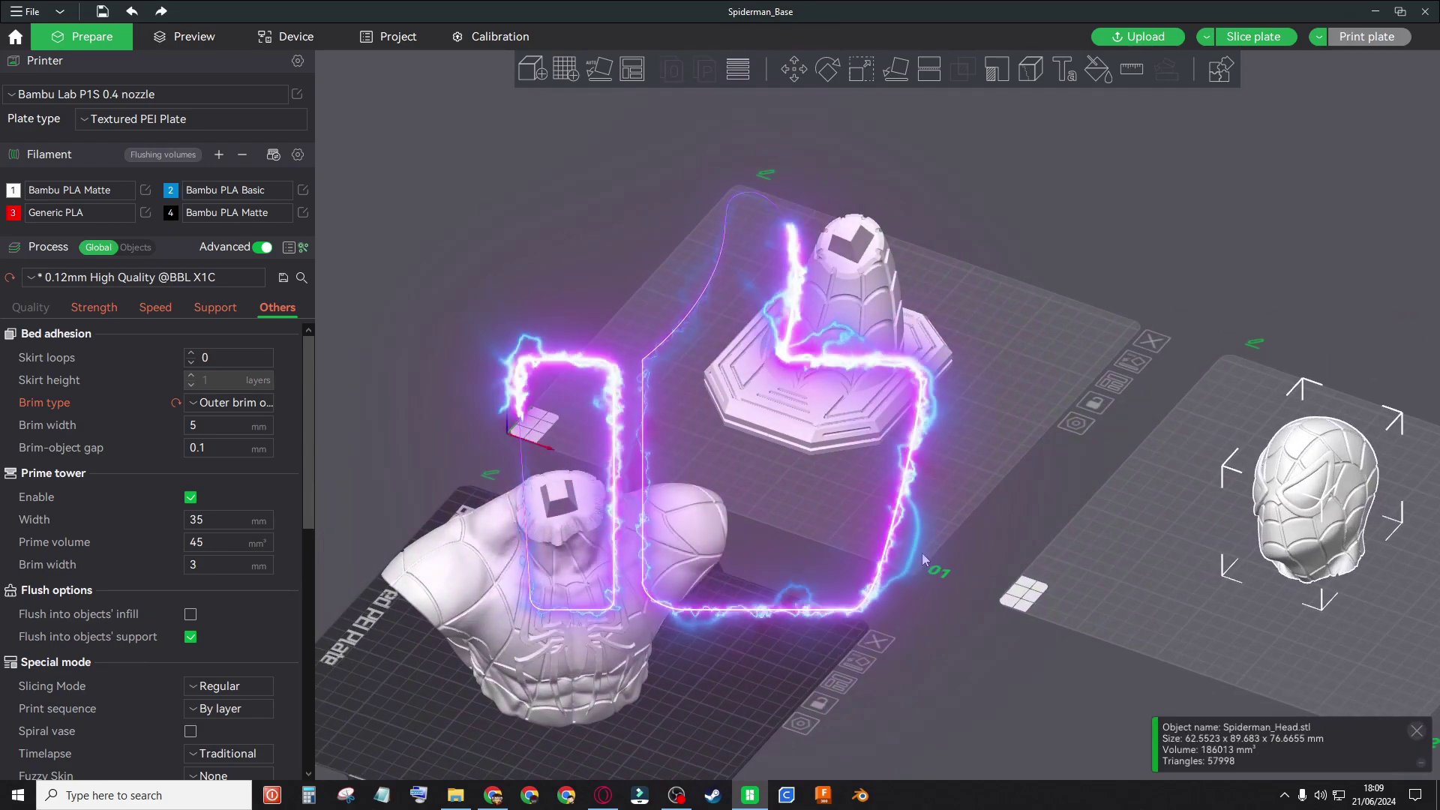
{"action": "left_click_drag", "start_coordinate": [921, 553], "coordinate": [1021, 408]}
{"action": "right_click_drag", "start_coordinate": [859, 334], "coordinate": [920, 388]}
Apply adaptive variable layer heights to the torso at 0.00 quality/speed.
{"action": "left_click", "coordinate": [735, 70]}
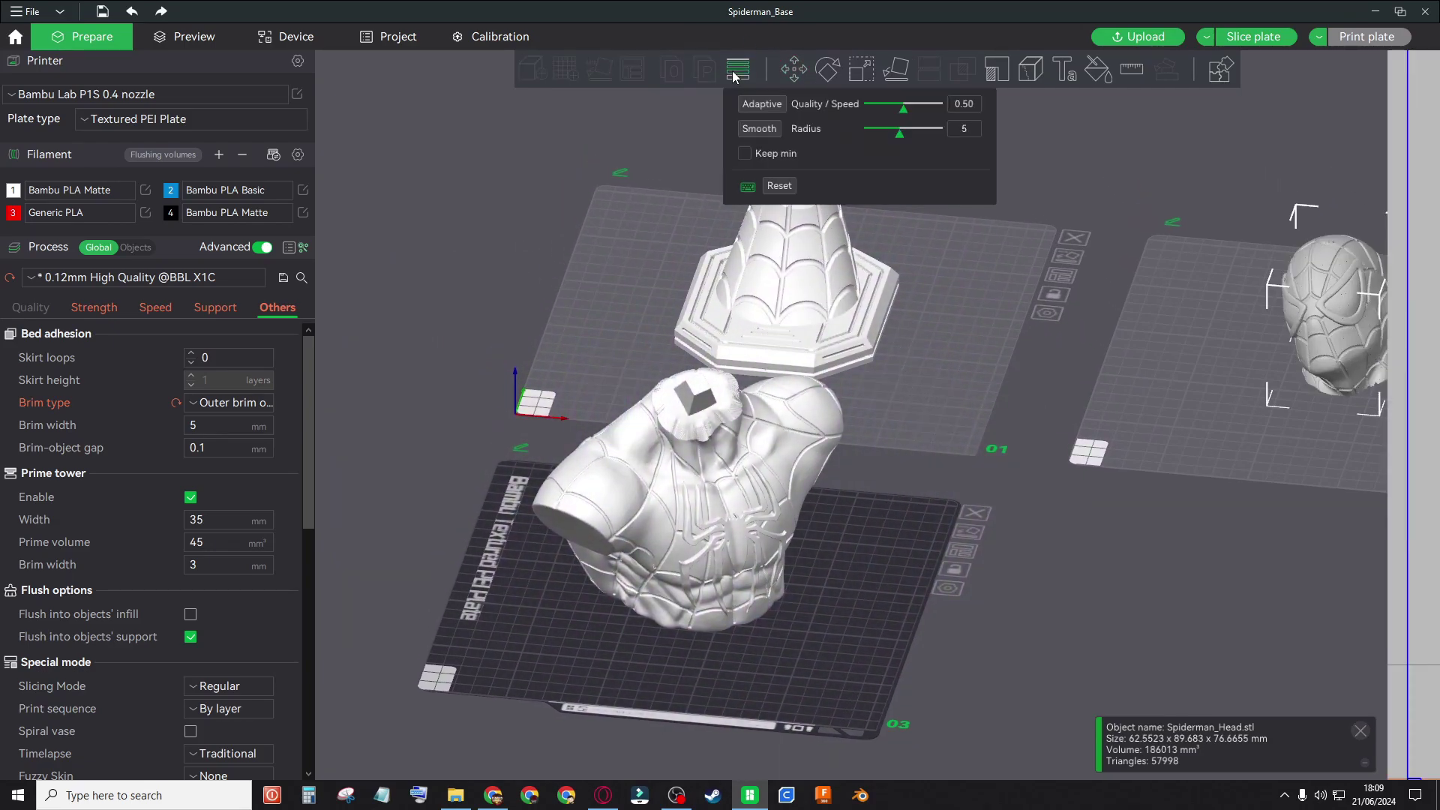
{"action": "left_click", "coordinate": [719, 533]}
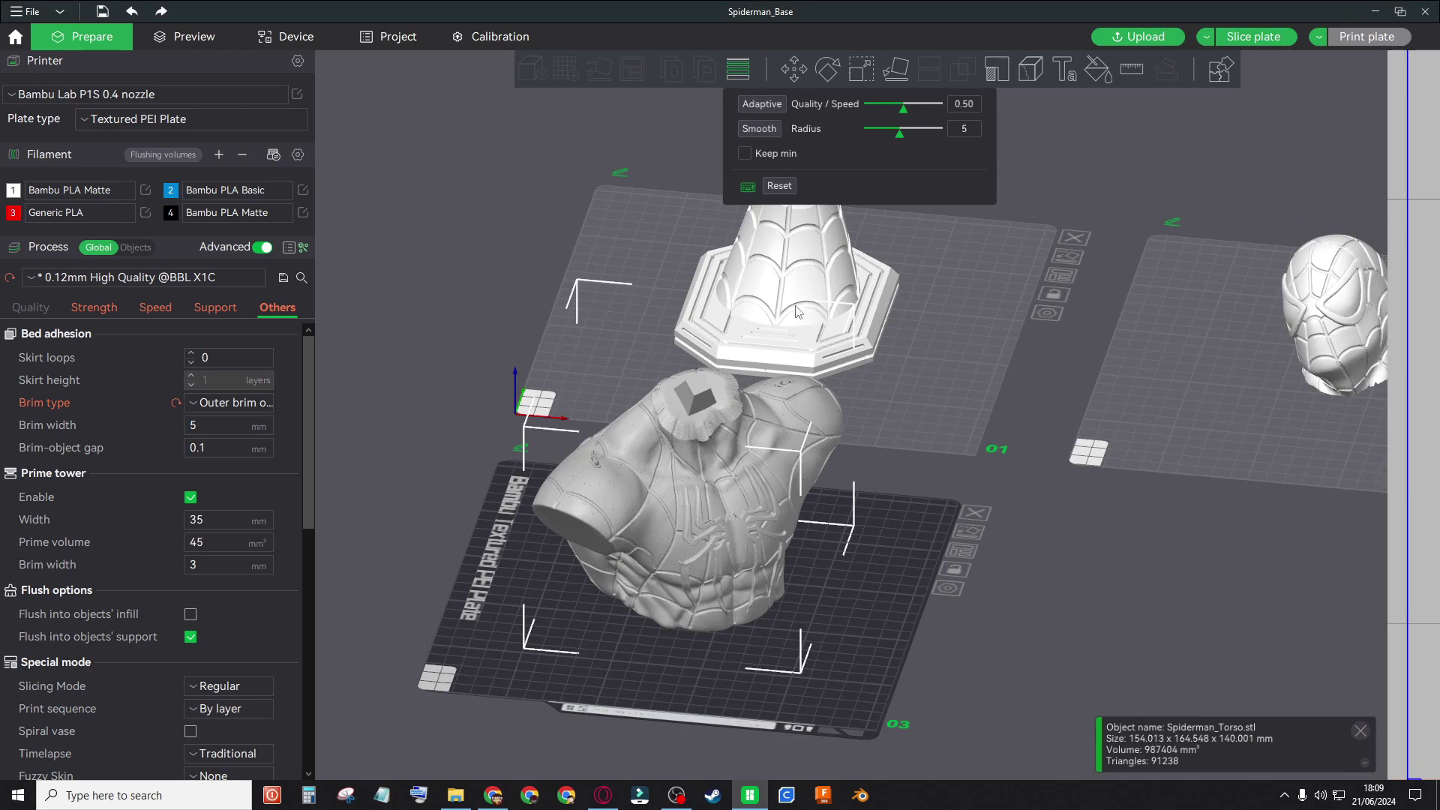
{"action": "left_click_drag", "start_coordinate": [903, 114], "coordinate": [823, 126]}
{"action": "left_click", "coordinate": [775, 102]}
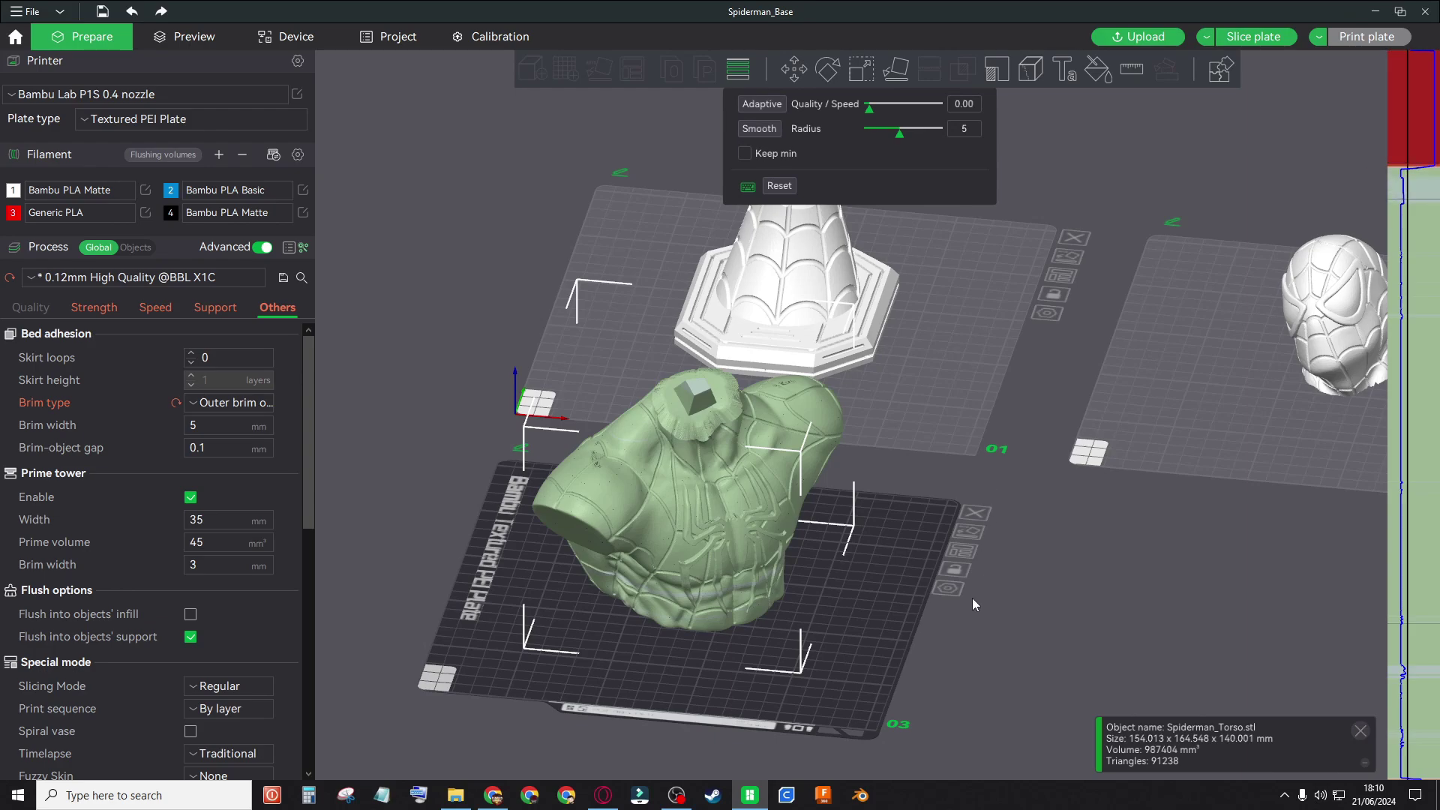
Smooth the torso's layer-height profile repeatedly with radius 5.
{"action": "scroll", "coordinate": [846, 698], "scroll_direction": "up", "scroll_amount": 10}
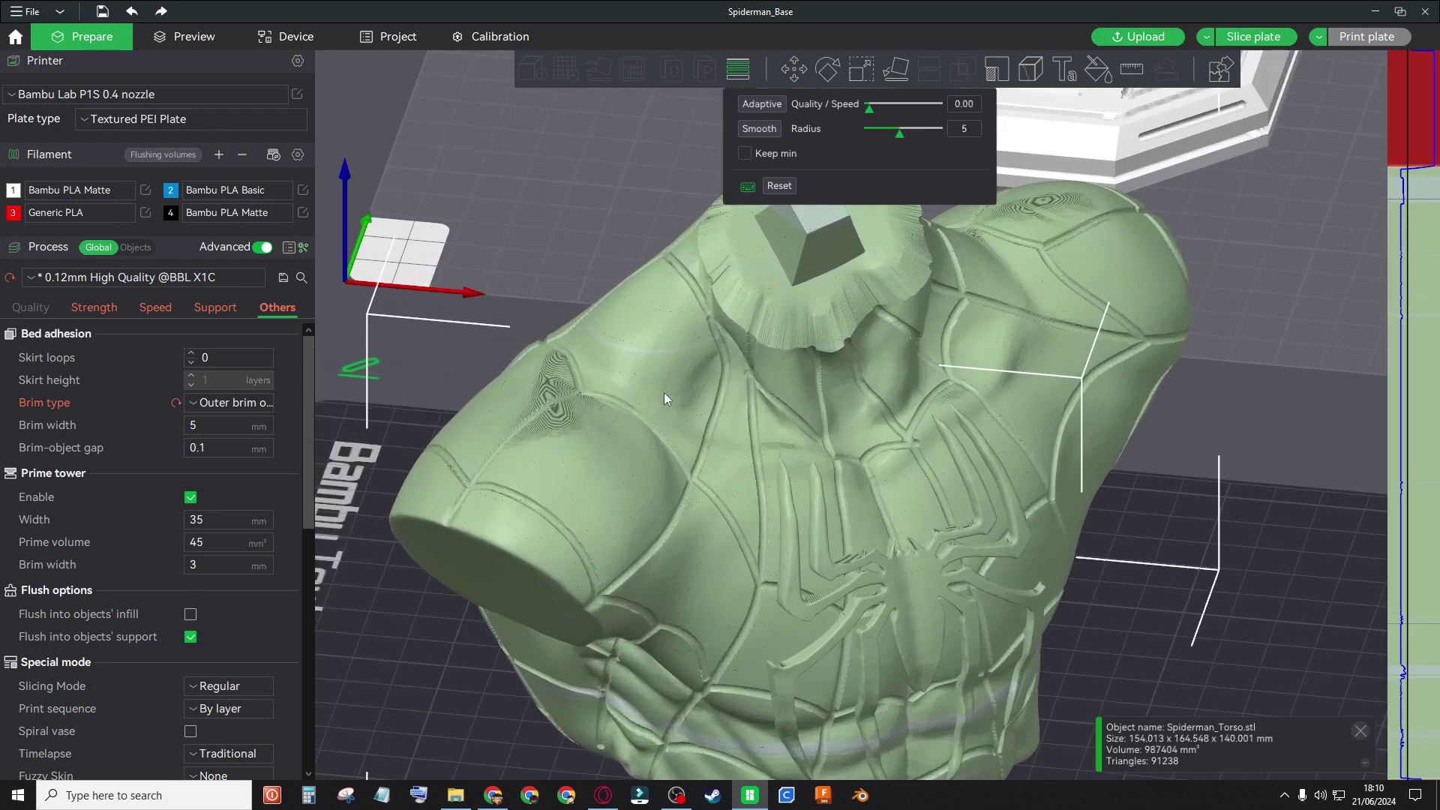
{"action": "scroll", "coordinate": [942, 487], "scroll_direction": "down", "scroll_amount": 8}
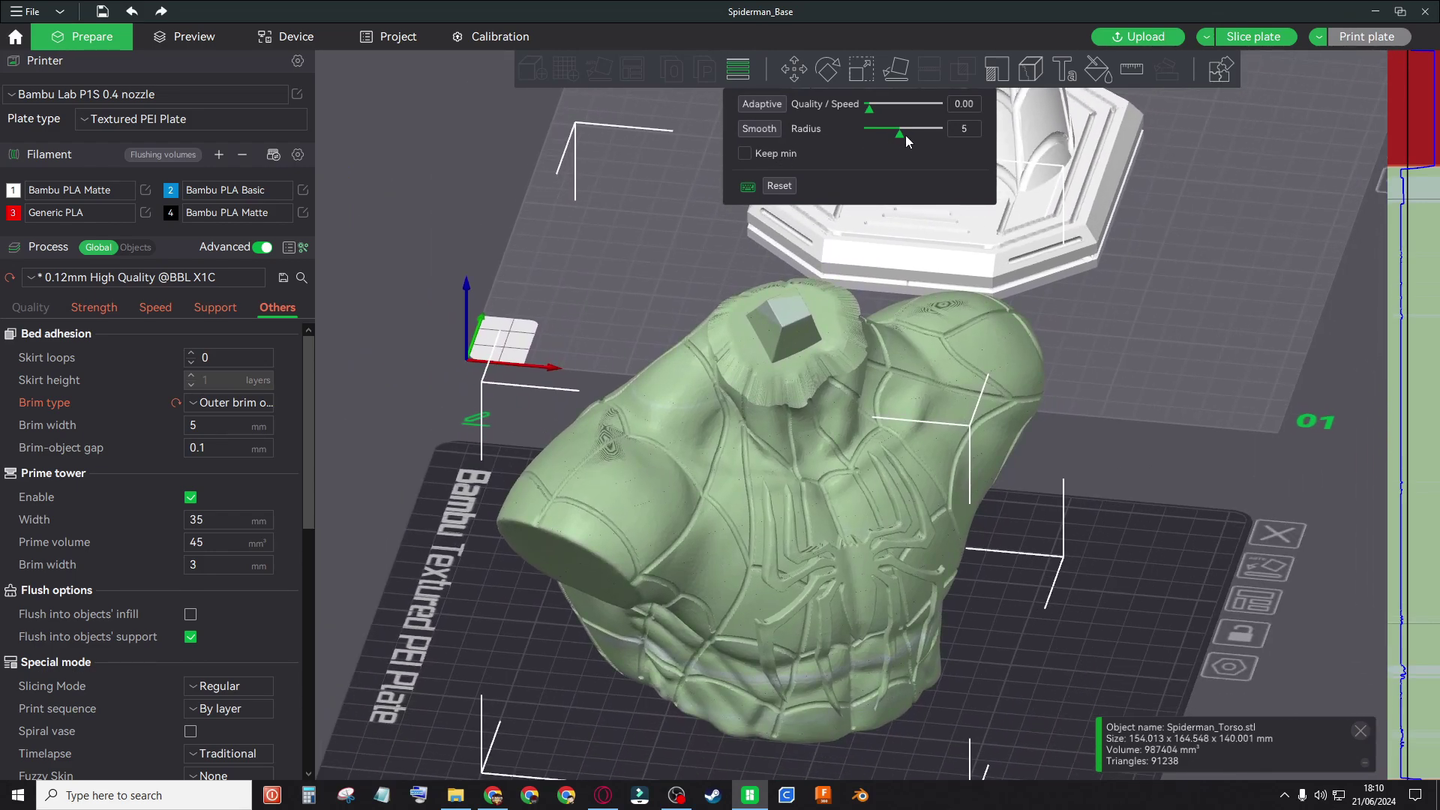
{"action": "left_click", "coordinate": [770, 130]}
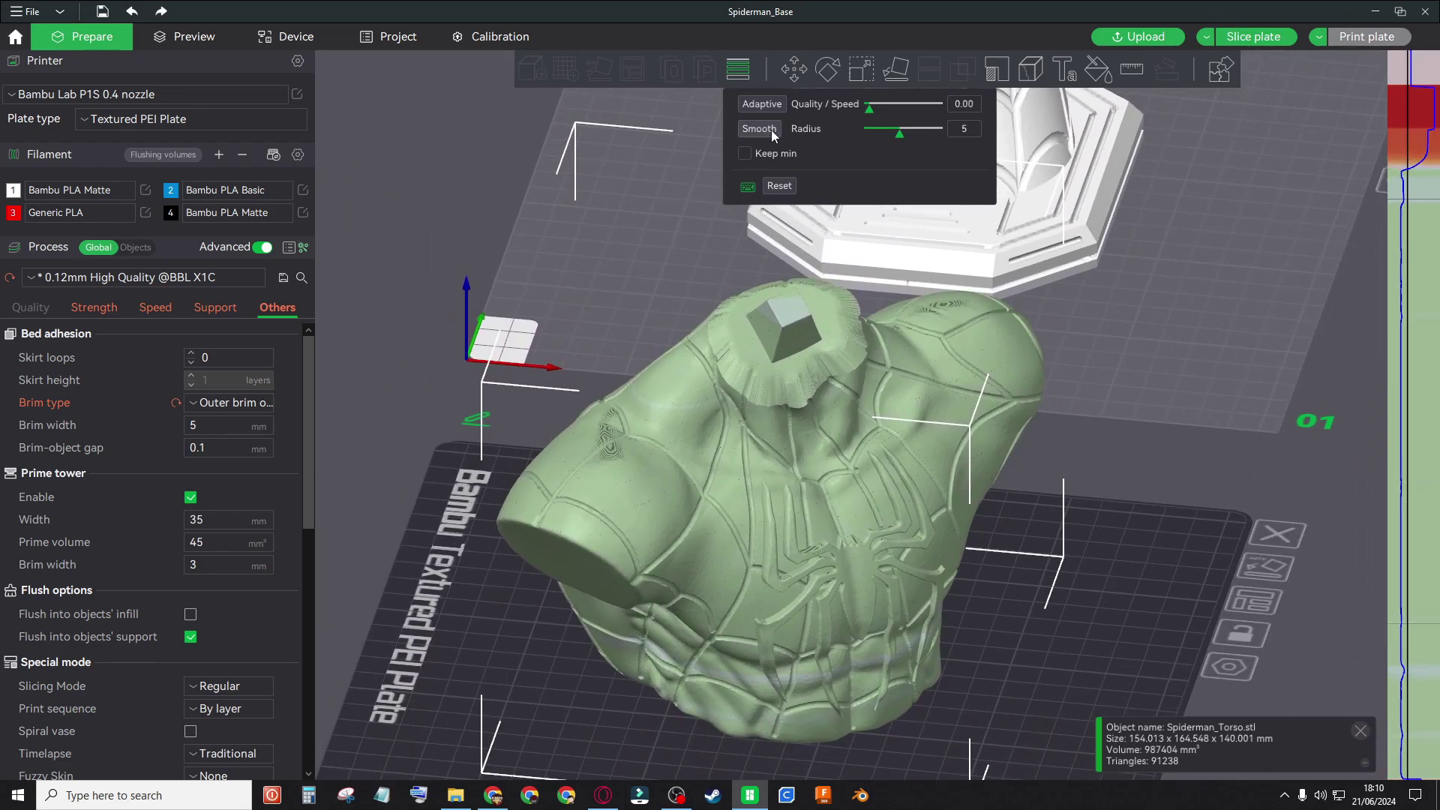
{"action": "left_click", "coordinate": [770, 129]}
{"action": "left_click", "coordinate": [771, 130]}
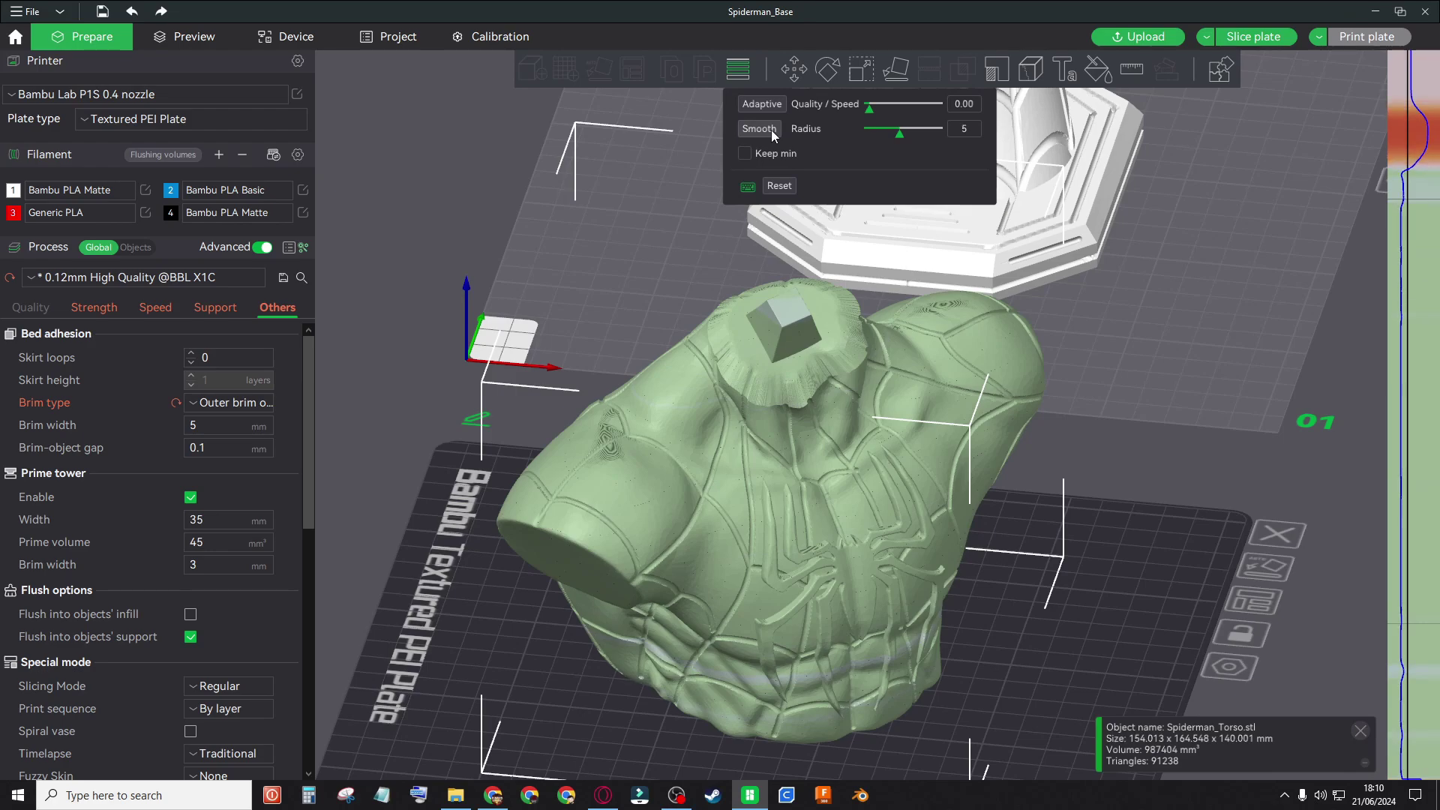
{"action": "left_click", "coordinate": [770, 130]}
{"action": "left_click", "coordinate": [771, 129]}
{"action": "left_click", "coordinate": [771, 129]}
{"action": "left_click", "coordinate": [771, 130]}
{"action": "left_click", "coordinate": [770, 129]}
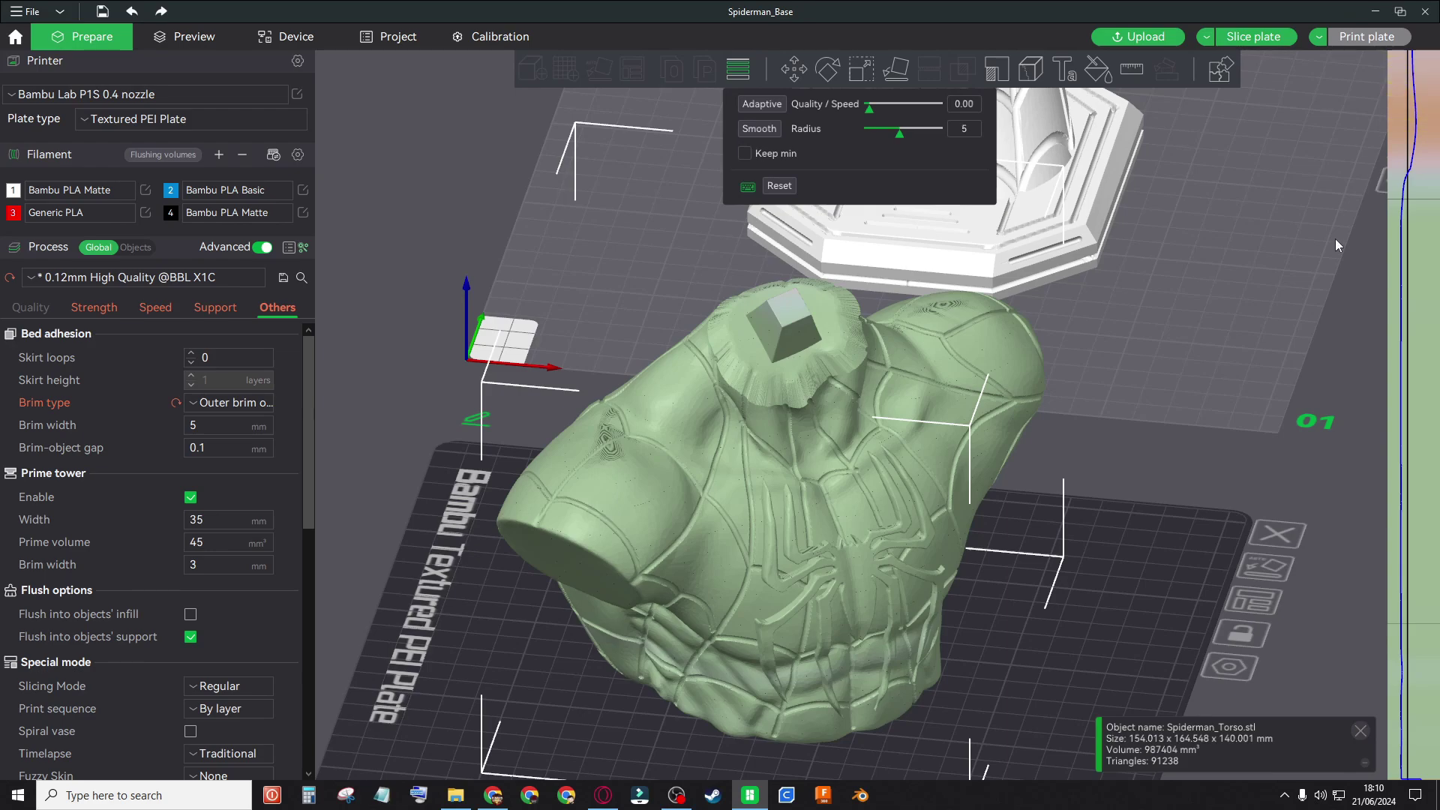
{"action": "scroll", "coordinate": [1073, 275], "scroll_direction": "down", "scroll_amount": 3}
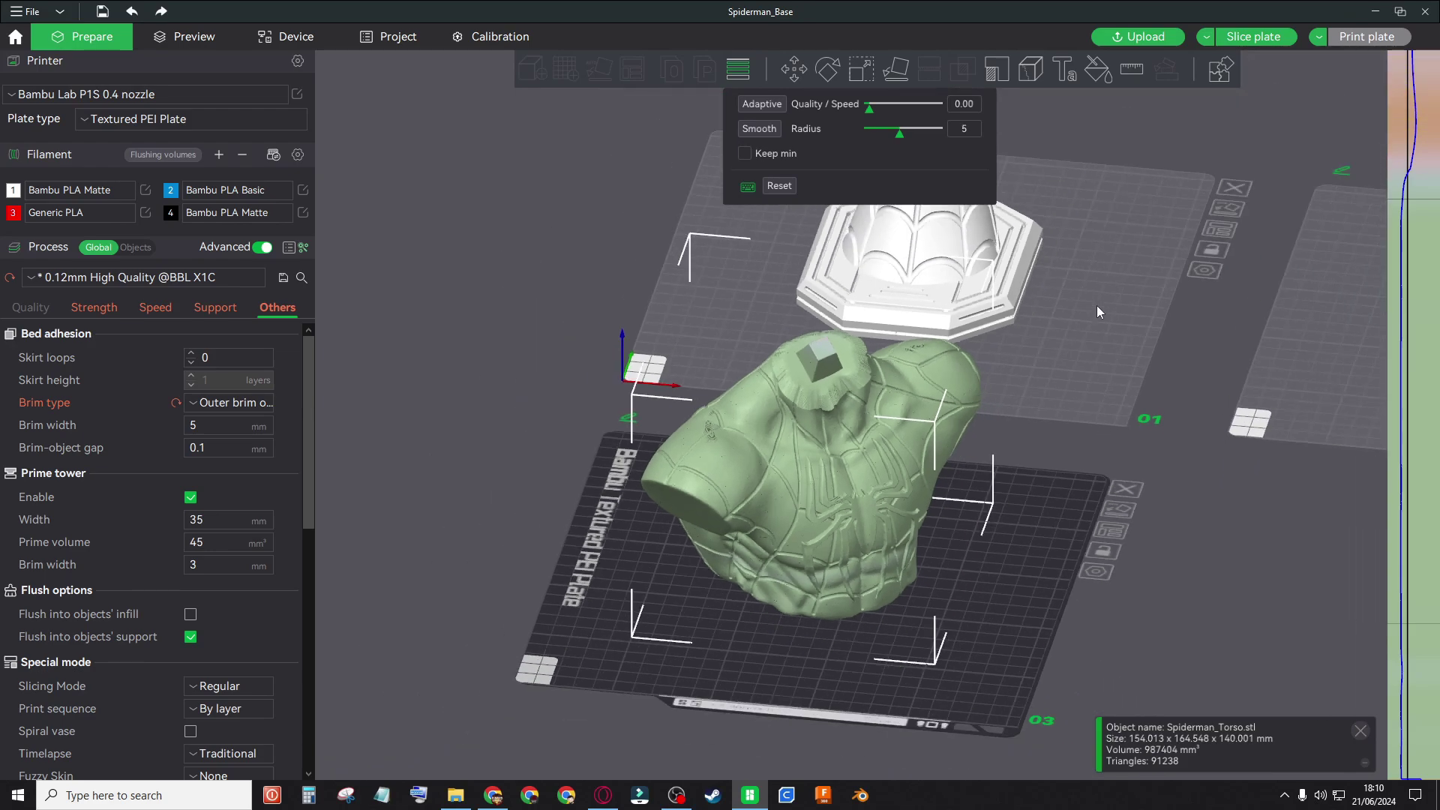
Give the octagonal base adaptive layer heights, with its bottom layer height ending at 0.28.
{"action": "right_click_drag", "start_coordinate": [998, 407], "coordinate": [975, 480]}
{"action": "left_click", "coordinate": [813, 421]}
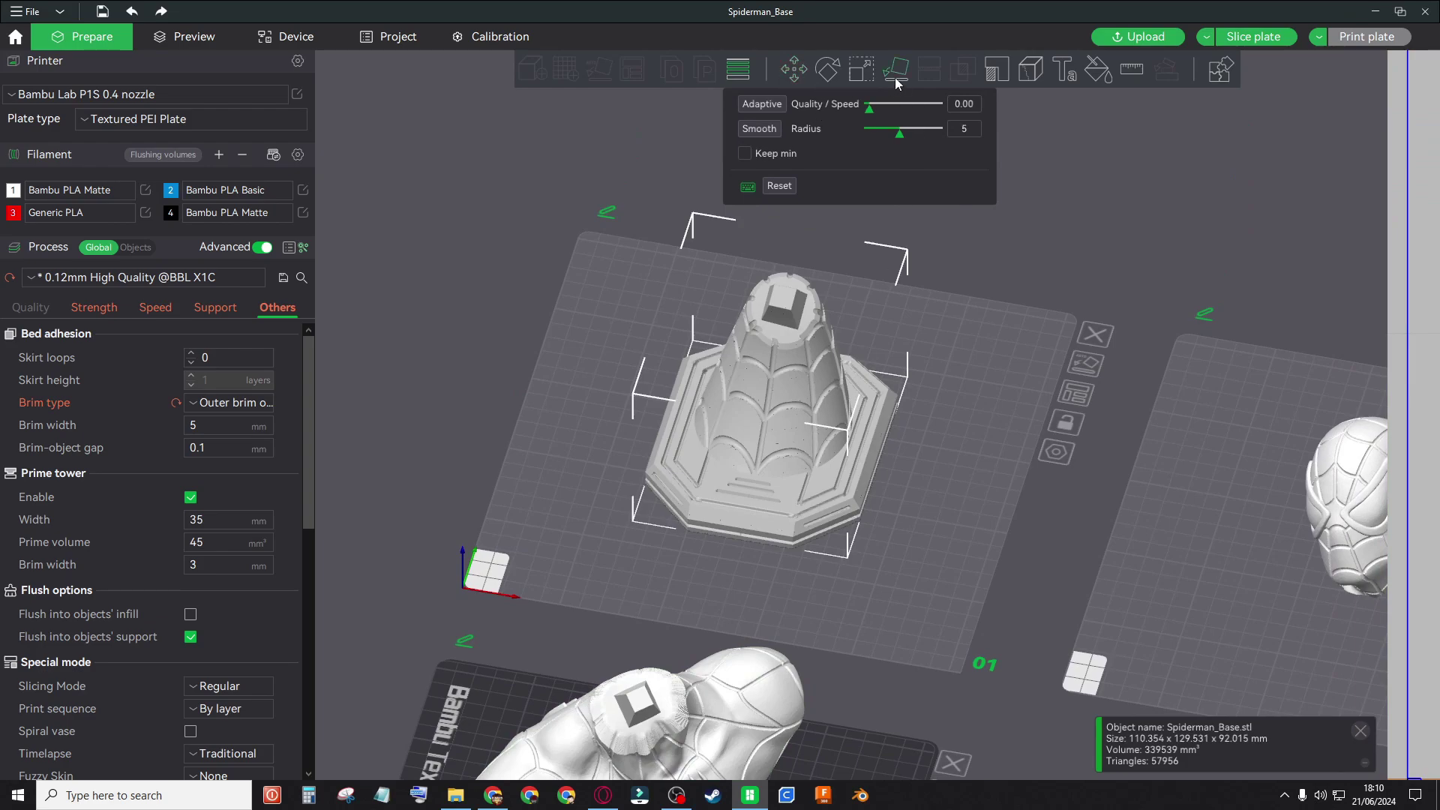
{"action": "left_click", "coordinate": [768, 105]}
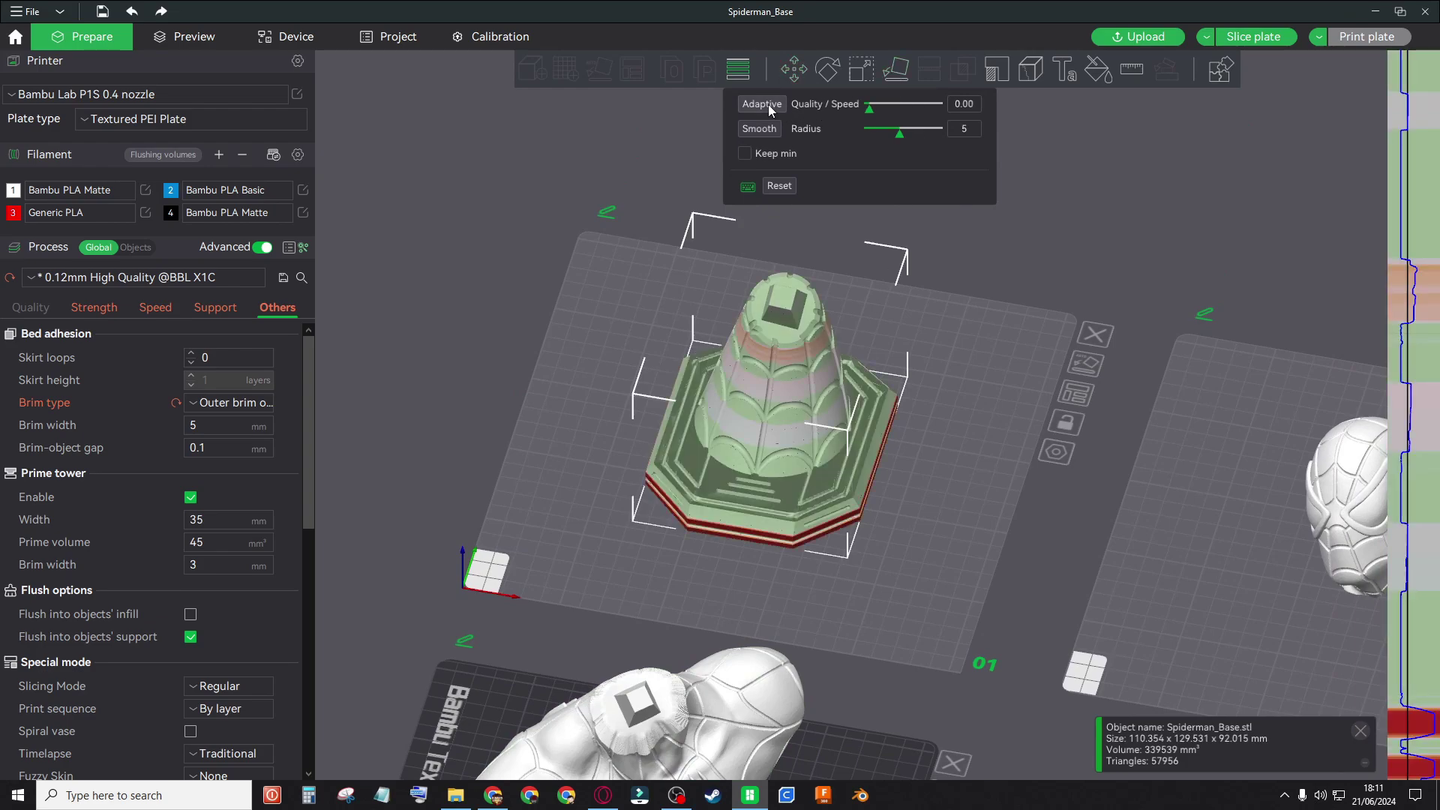
{"action": "scroll", "coordinate": [884, 584], "scroll_direction": "up", "scroll_amount": 5}
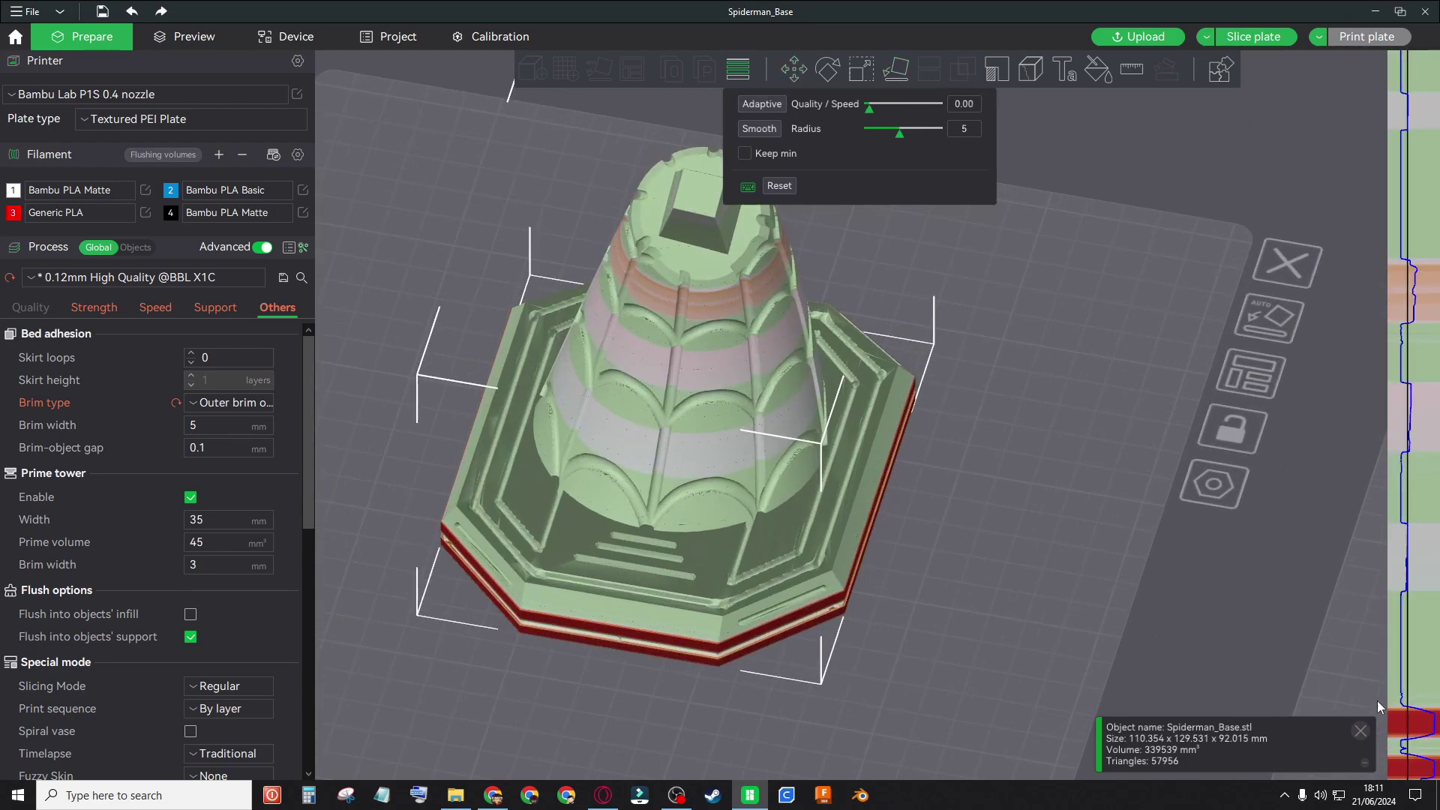
{"action": "left_click_drag", "start_coordinate": [1401, 739], "coordinate": [1414, 782]}
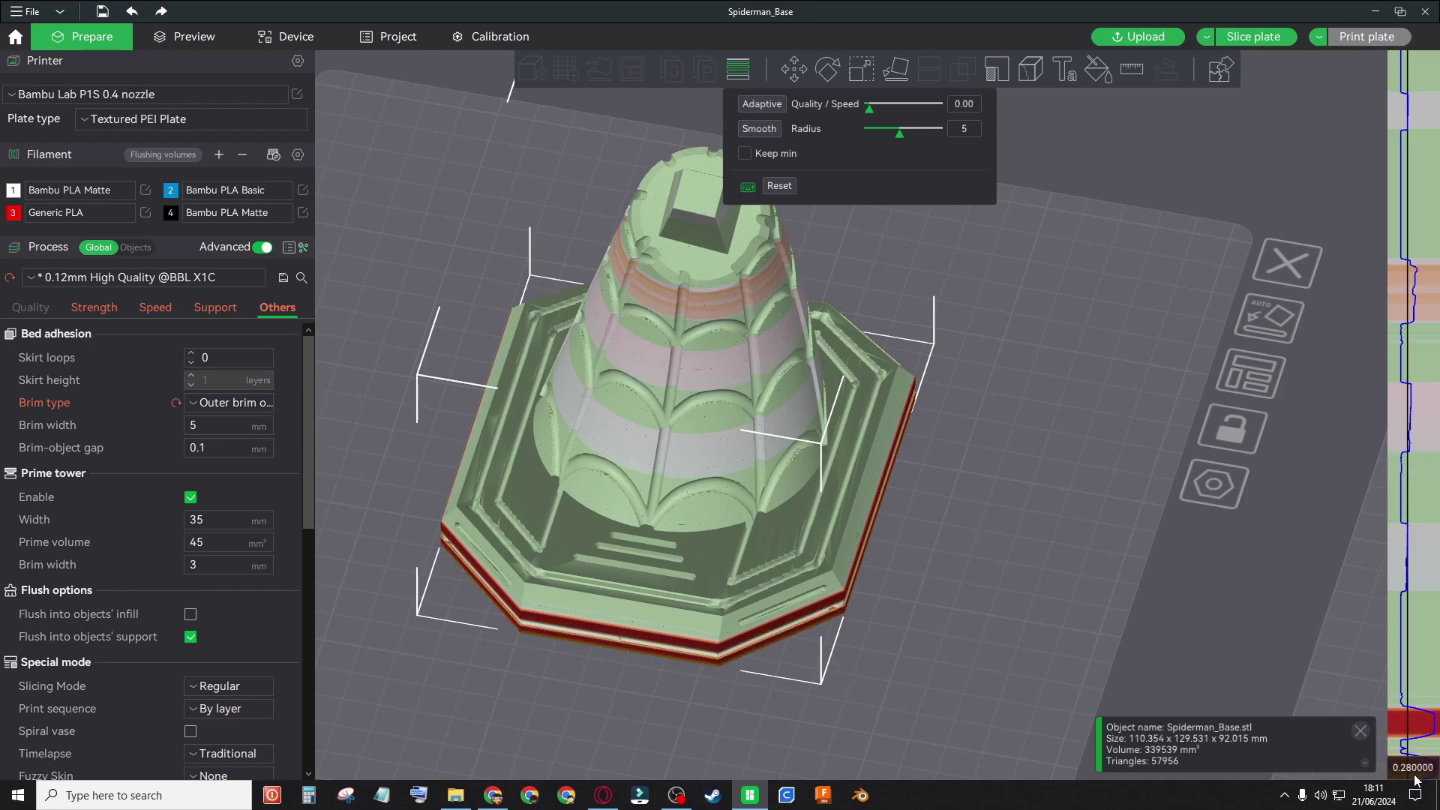
{"action": "left_click_drag", "start_coordinate": [1417, 780], "coordinate": [1414, 760]}
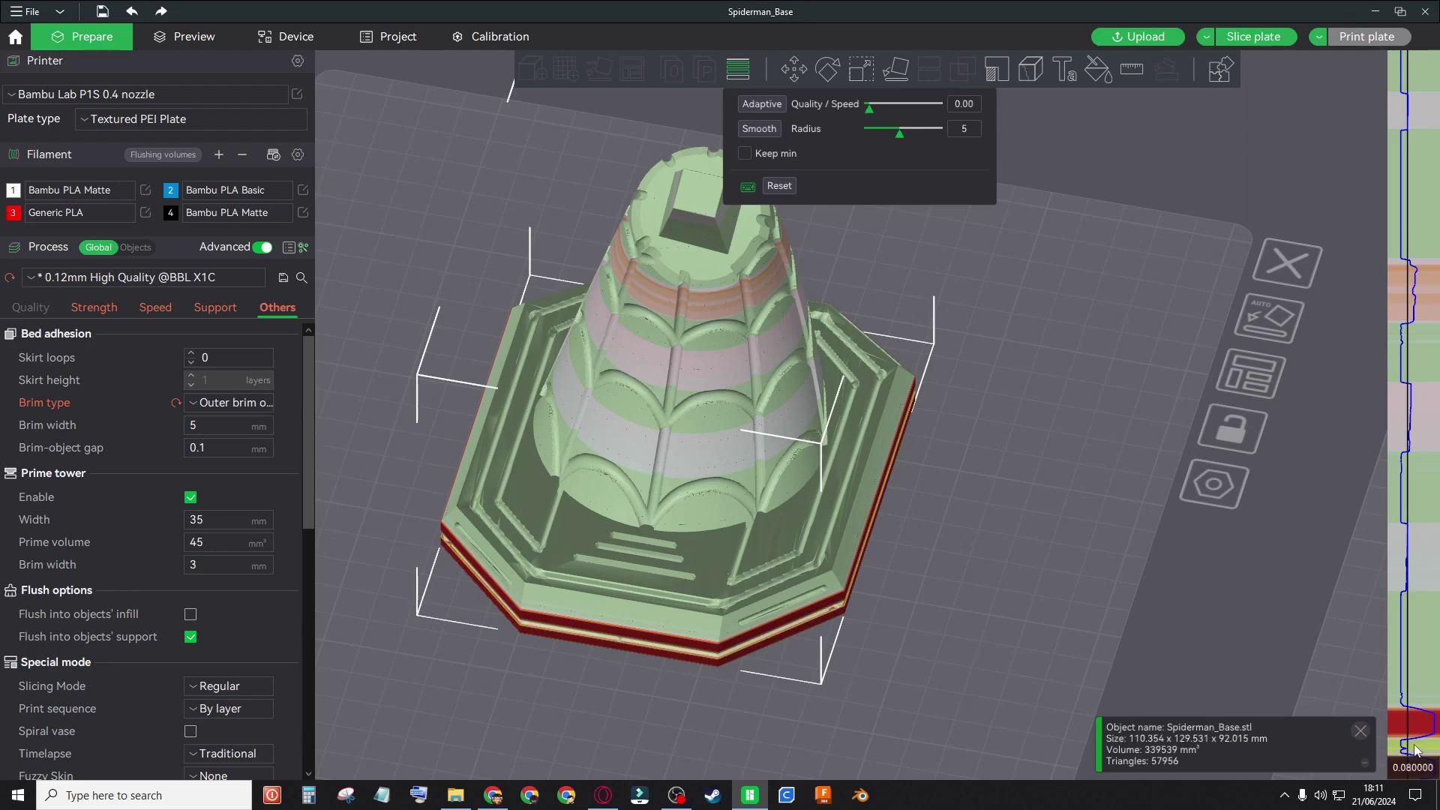
{"action": "left_click_drag", "start_coordinate": [1415, 747], "coordinate": [1416, 738]}
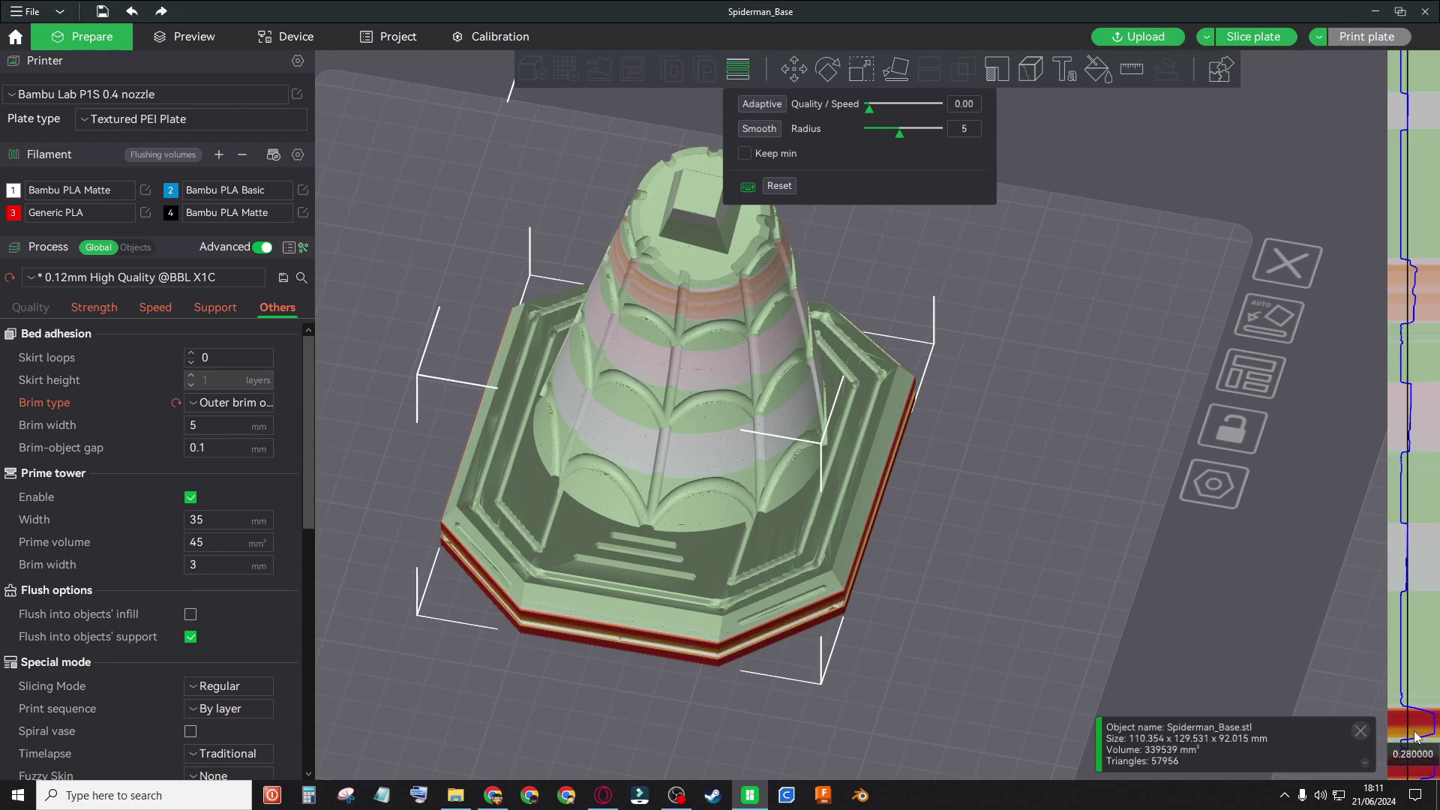
Smooth the base's variable layer-height profile.
{"action": "left_click_drag", "start_coordinate": [956, 644], "coordinate": [997, 640]}
{"action": "scroll", "coordinate": [1004, 640], "scroll_direction": "up", "scroll_amount": 5}
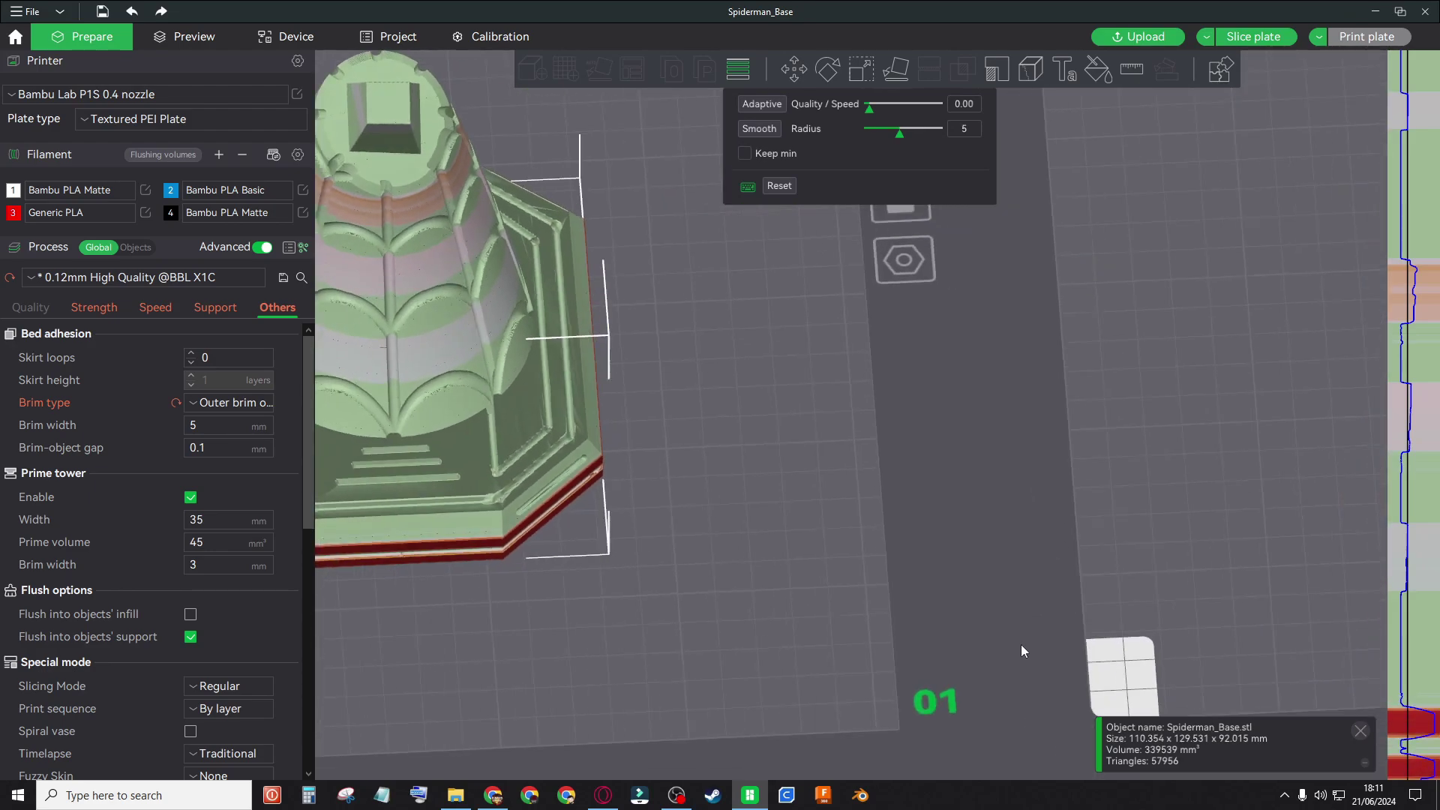
{"action": "scroll", "coordinate": [840, 410], "scroll_direction": "down", "scroll_amount": 5}
{"action": "scroll", "coordinate": [1203, 556], "scroll_direction": "up", "scroll_amount": 1}
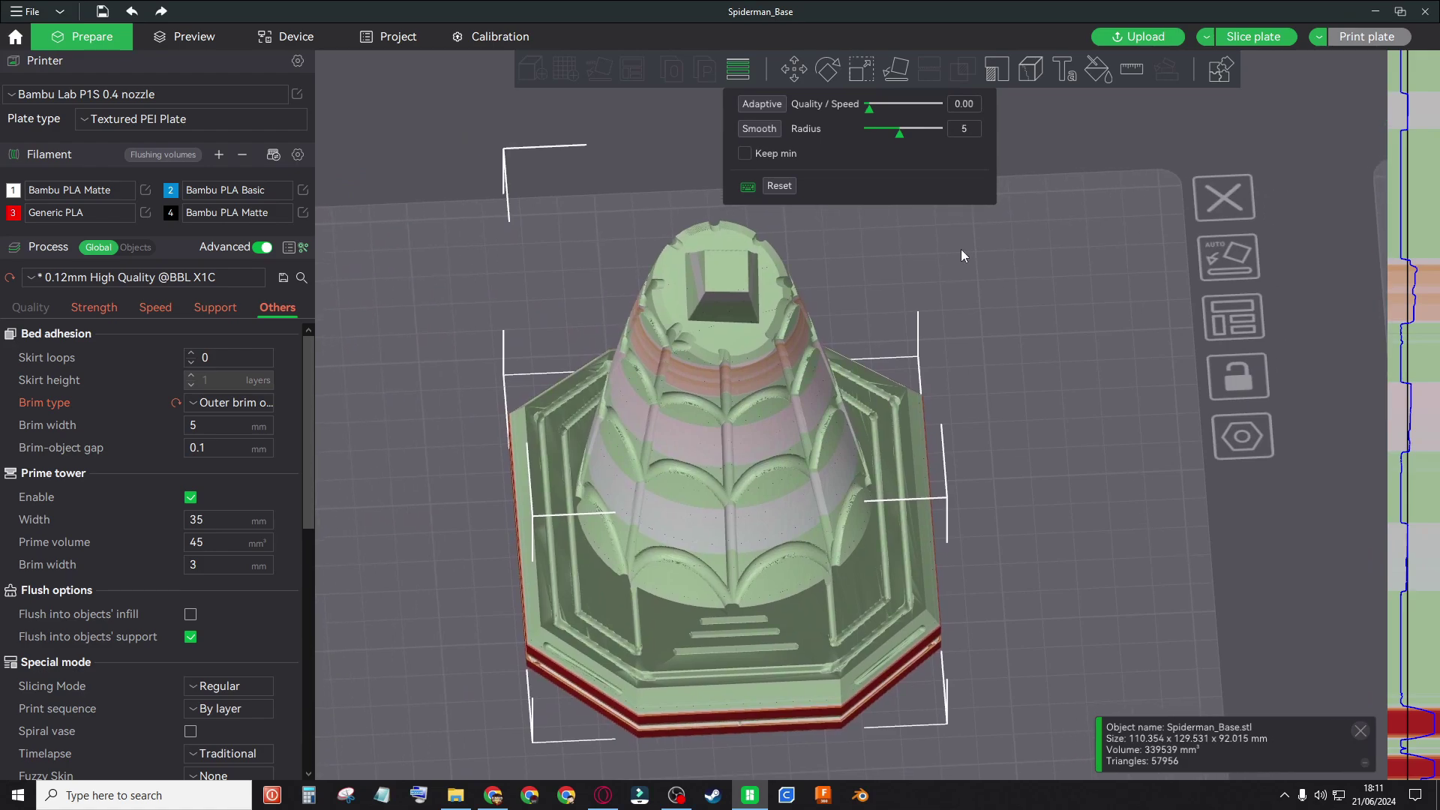
{"action": "left_click", "coordinate": [760, 128]}
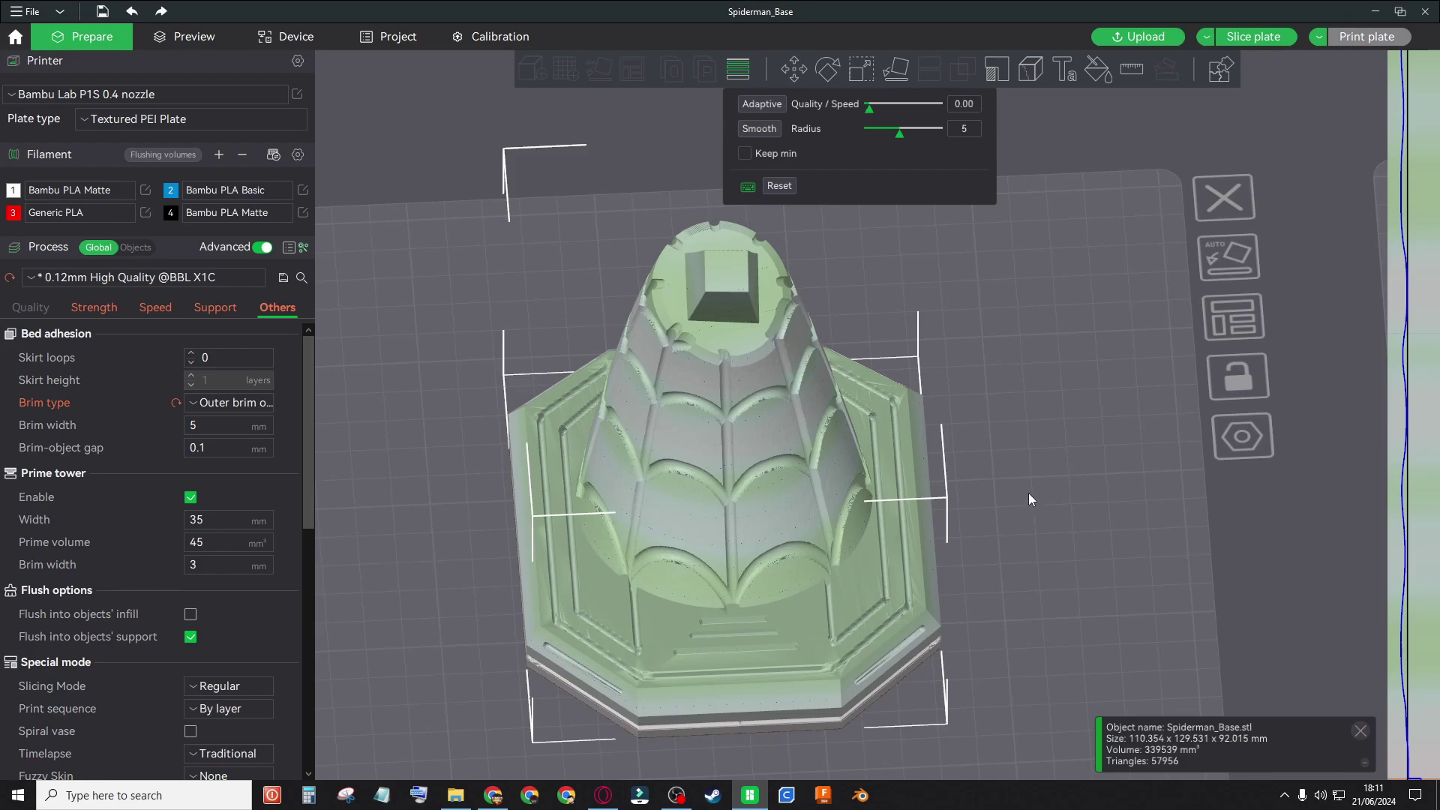
{"action": "scroll", "coordinate": [1038, 509], "scroll_direction": "down", "scroll_amount": 5}
Give the head adaptive layer heights, smooth them three times, and close the tool.
{"action": "left_click", "coordinate": [1119, 461]}
{"action": "left_click", "coordinate": [792, 353]}
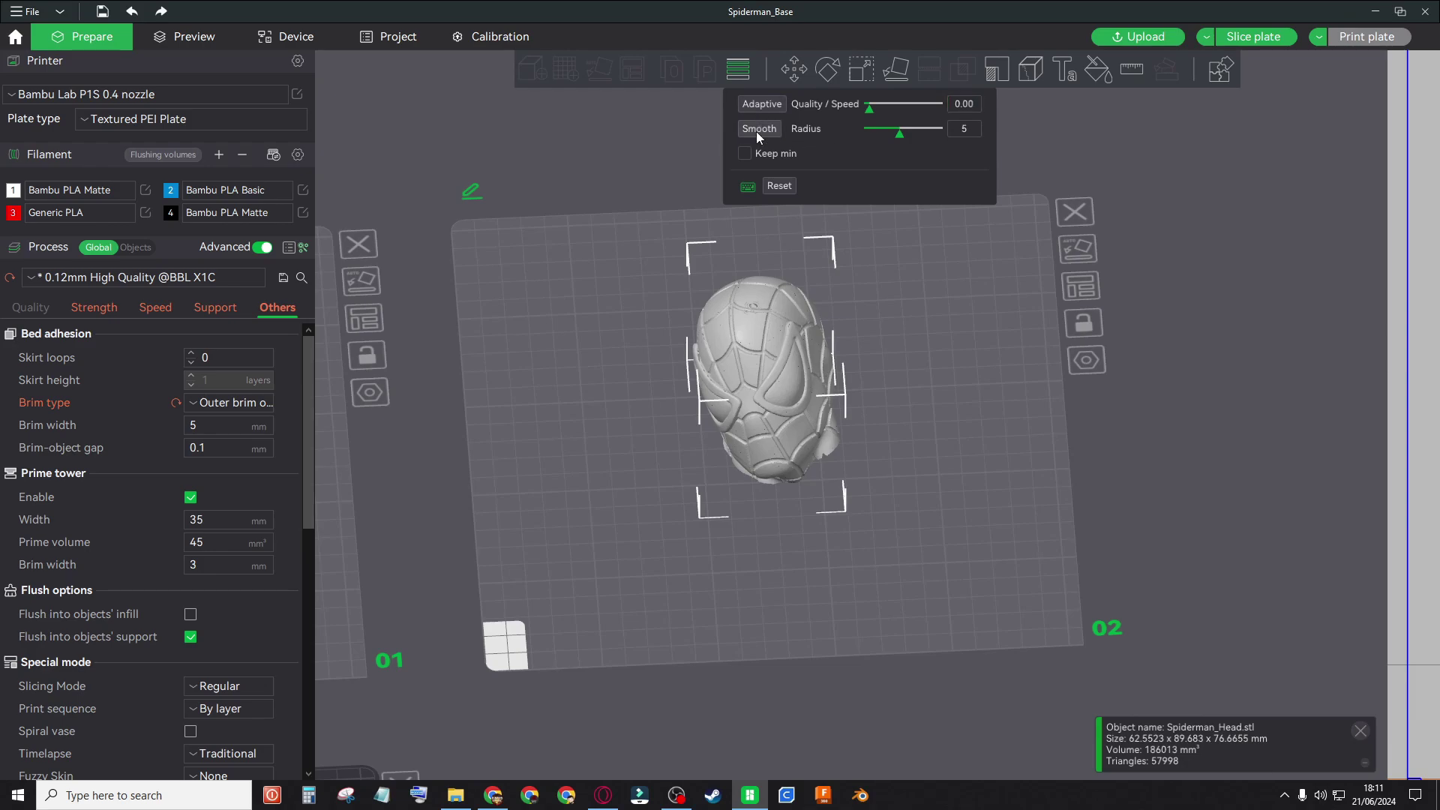
{"action": "left_click", "coordinate": [767, 104]}
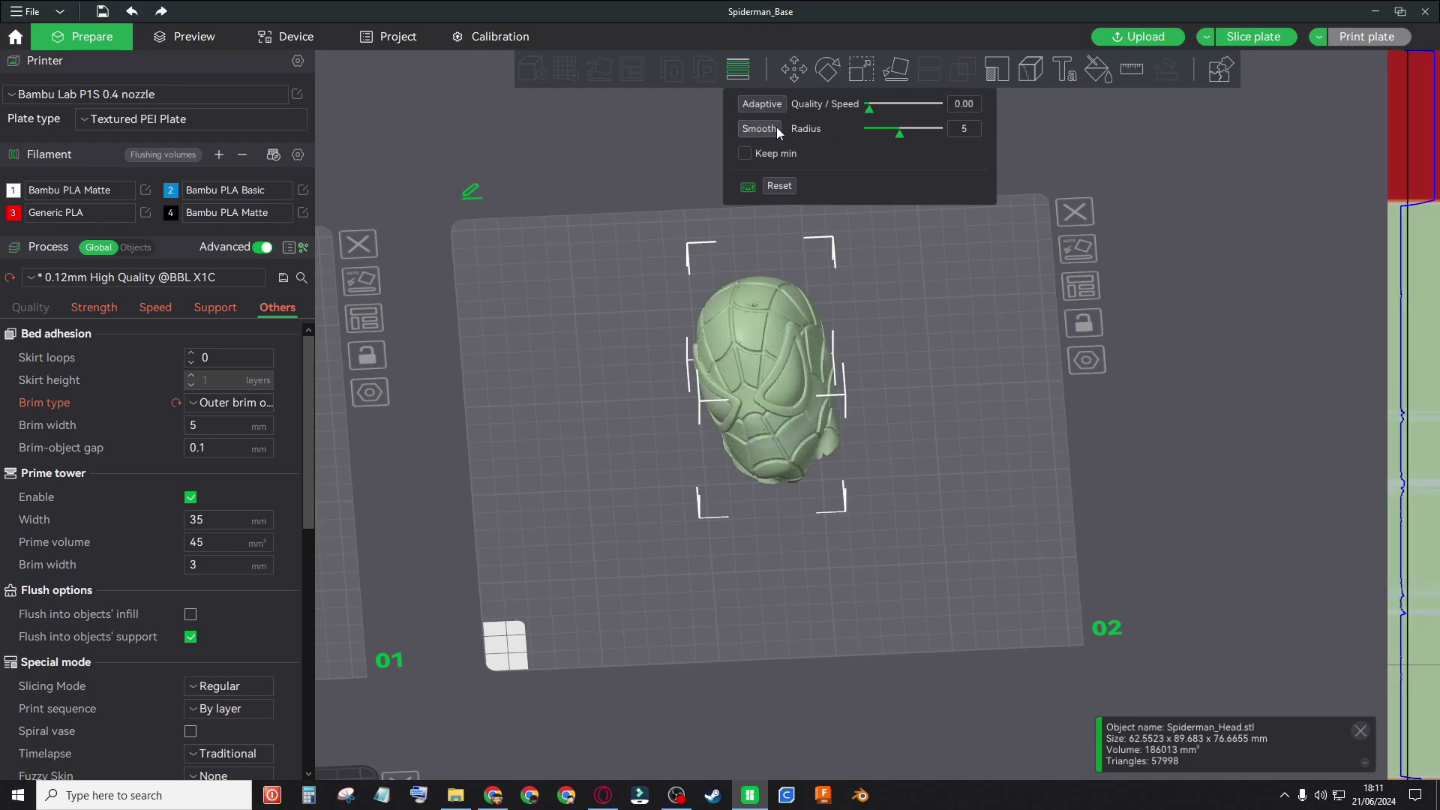
{"action": "left_click", "coordinate": [773, 125]}
{"action": "left_click", "coordinate": [769, 128]}
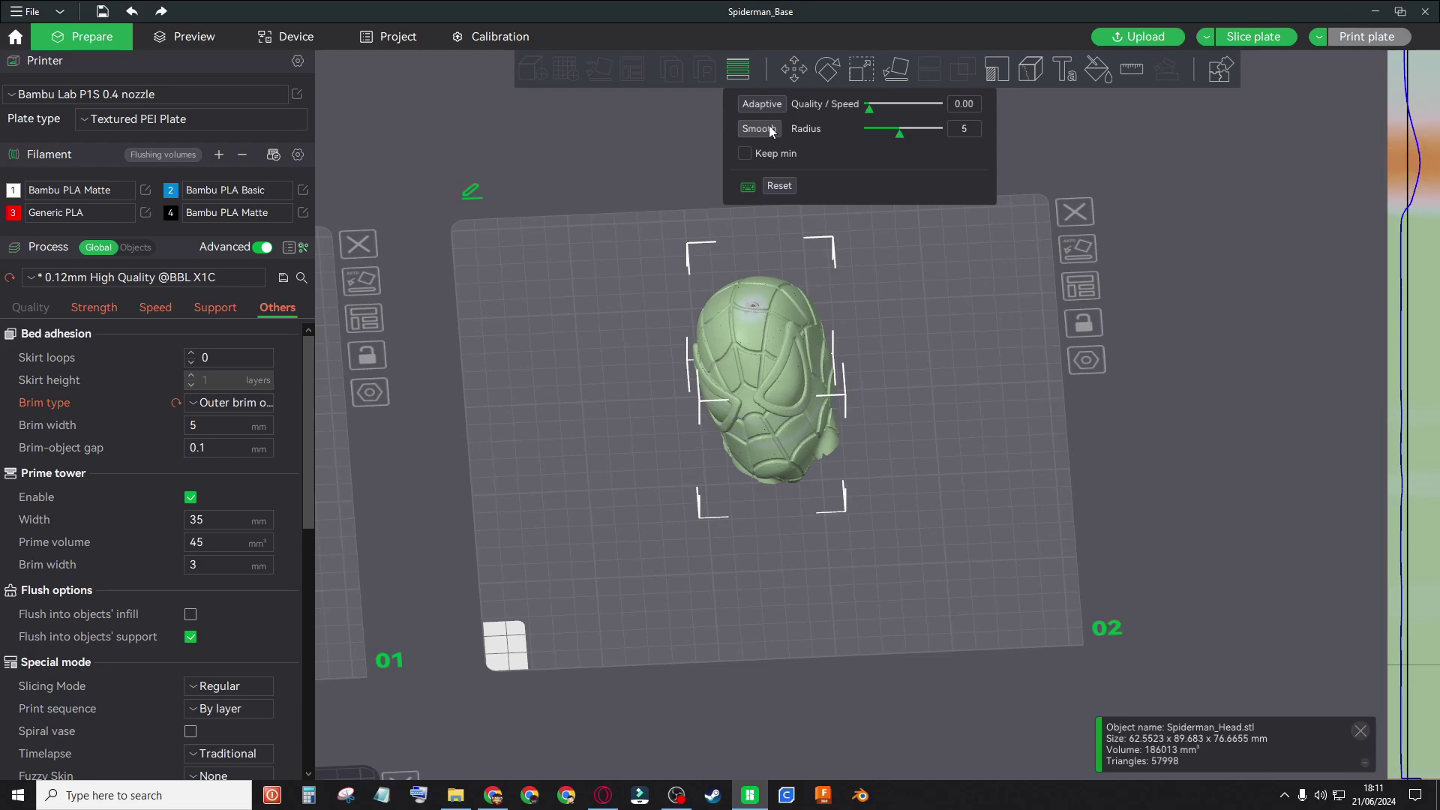
{"action": "left_click", "coordinate": [768, 126]}
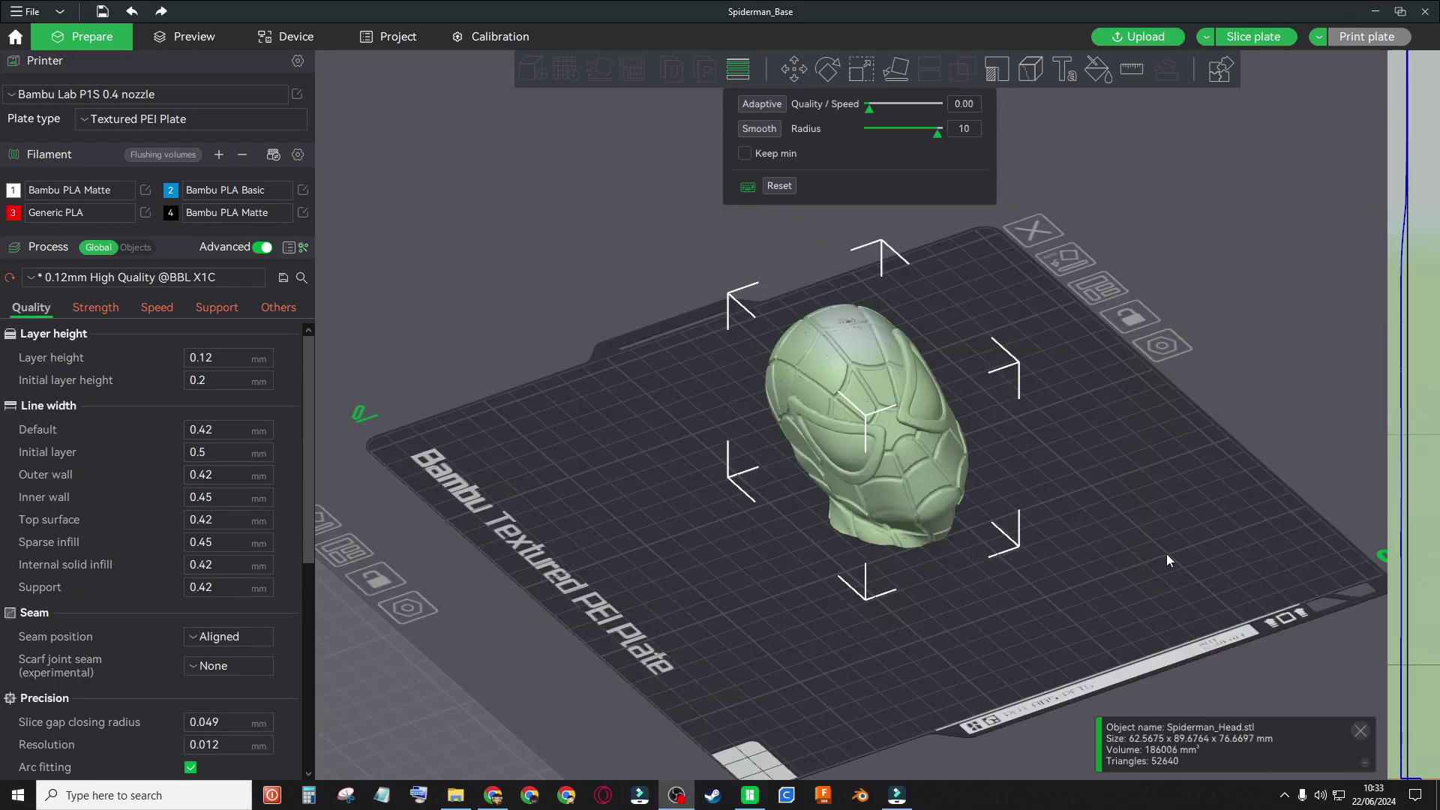
{"action": "left_click", "coordinate": [749, 69]}
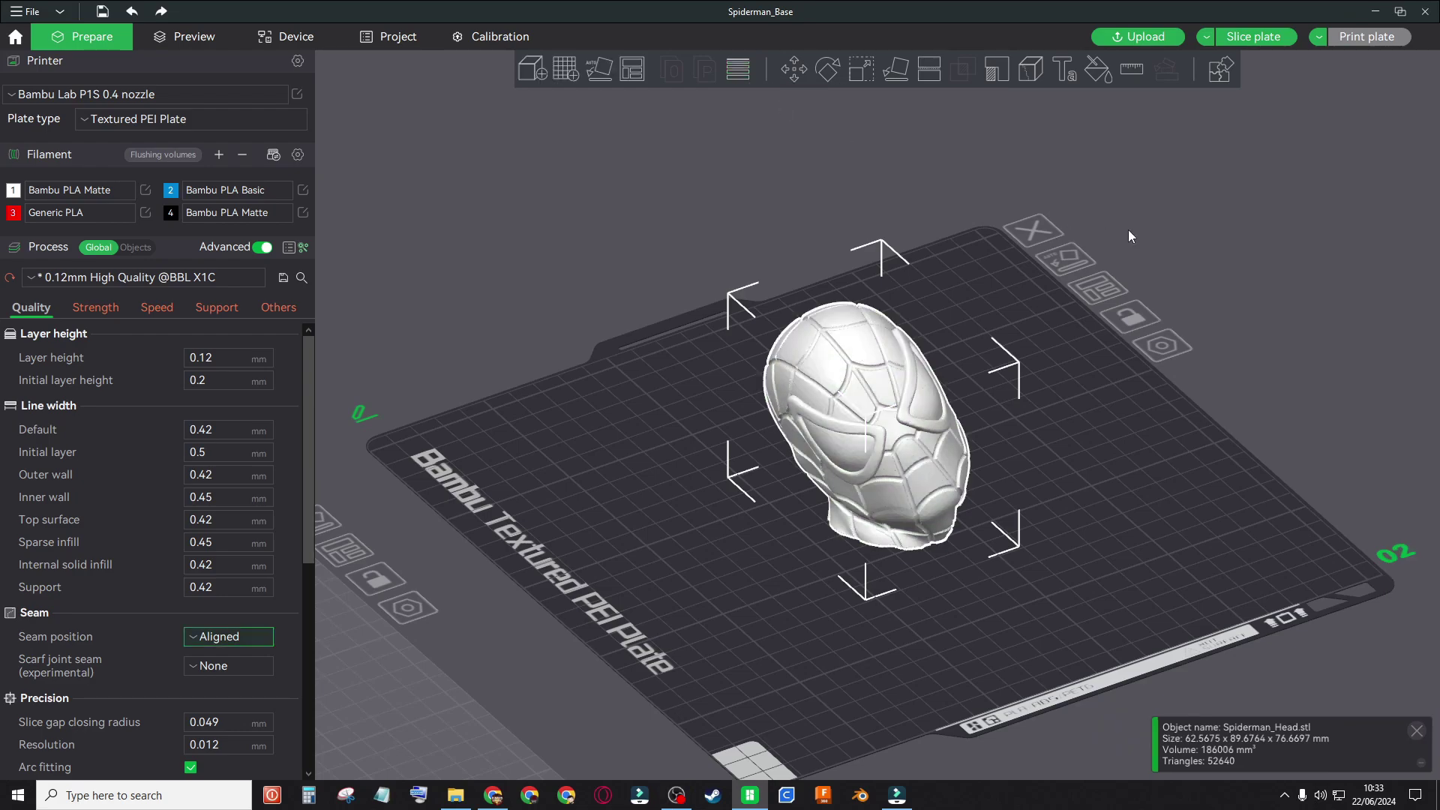
Slice the head's plate and orbit the preview to a lower, side-on view.
{"action": "left_click", "coordinate": [1263, 37]}
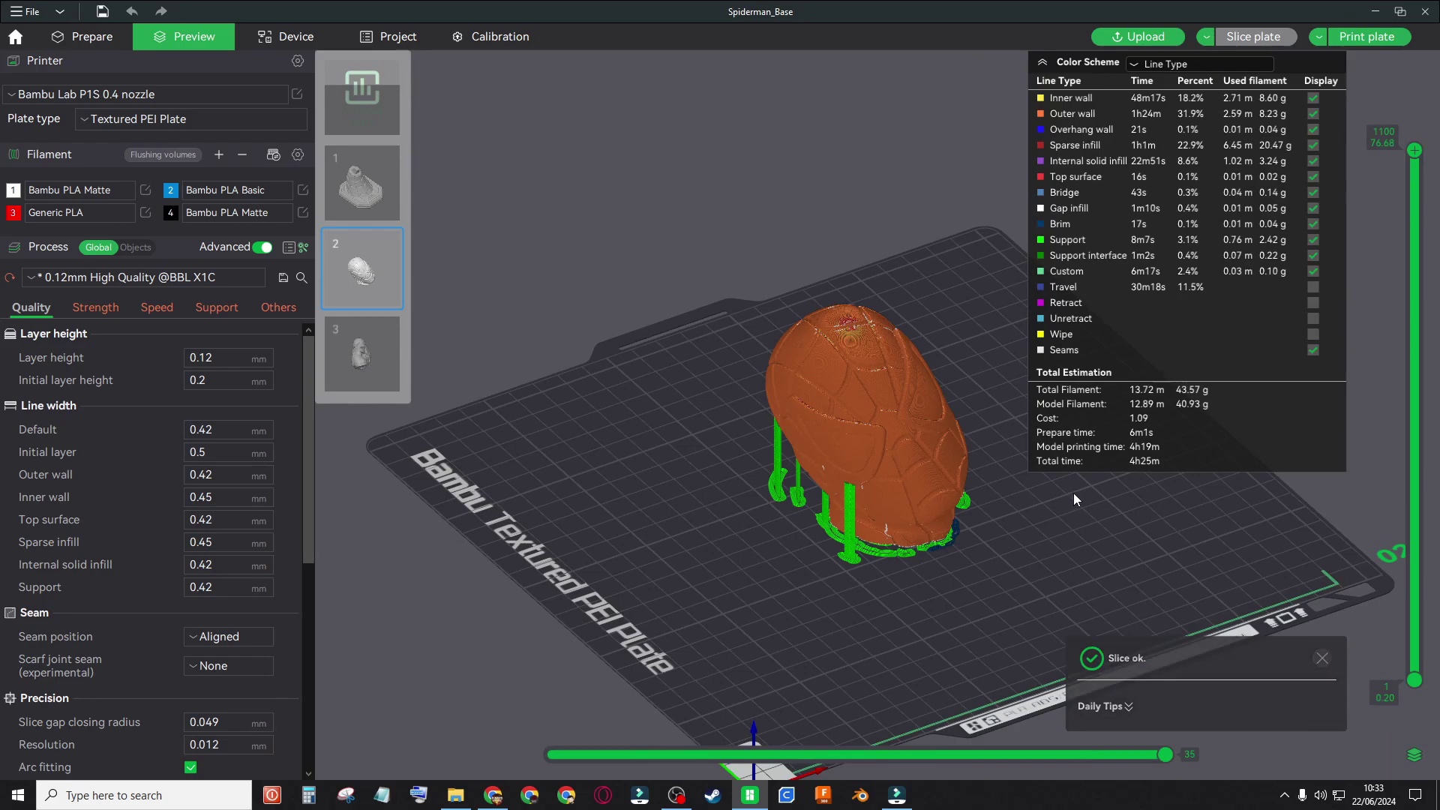
{"action": "mouse_move", "coordinate": [1108, 567]}
{"action": "left_mouse_down"}
{"action": "mouse_move", "coordinate": [1098, 539]}
{"action": "mouse_move", "coordinate": [1097, 553]}
{"action": "left_mouse_up"}
{"action": "scroll", "coordinate": [1094, 556], "scroll_direction": "up", "scroll_amount": 5}
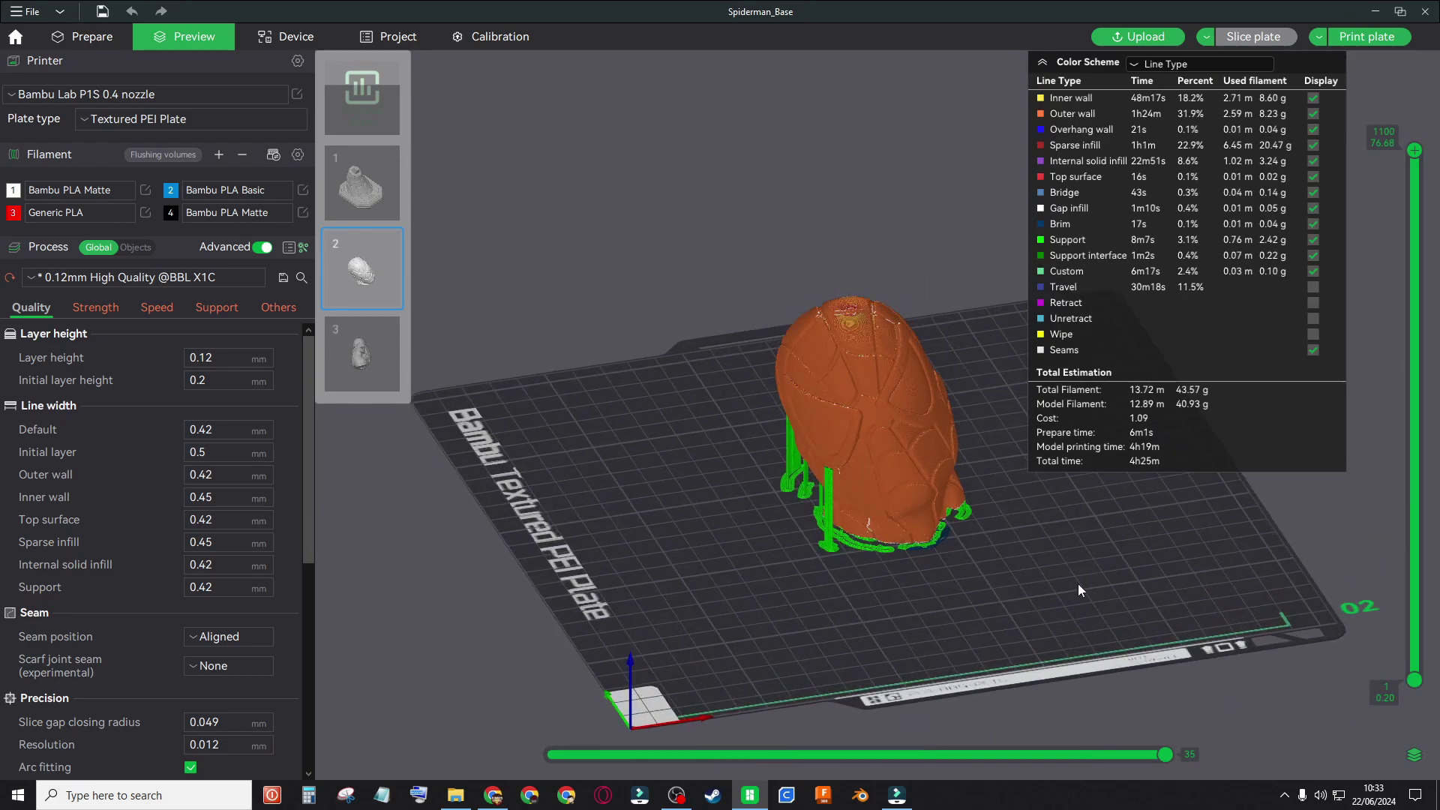
{"action": "mouse_move", "coordinate": [1072, 604]}
{"action": "left_mouse_down"}
{"action": "mouse_move", "coordinate": [1100, 616]}
{"action": "mouse_move", "coordinate": [1088, 603]}
{"action": "left_mouse_up"}
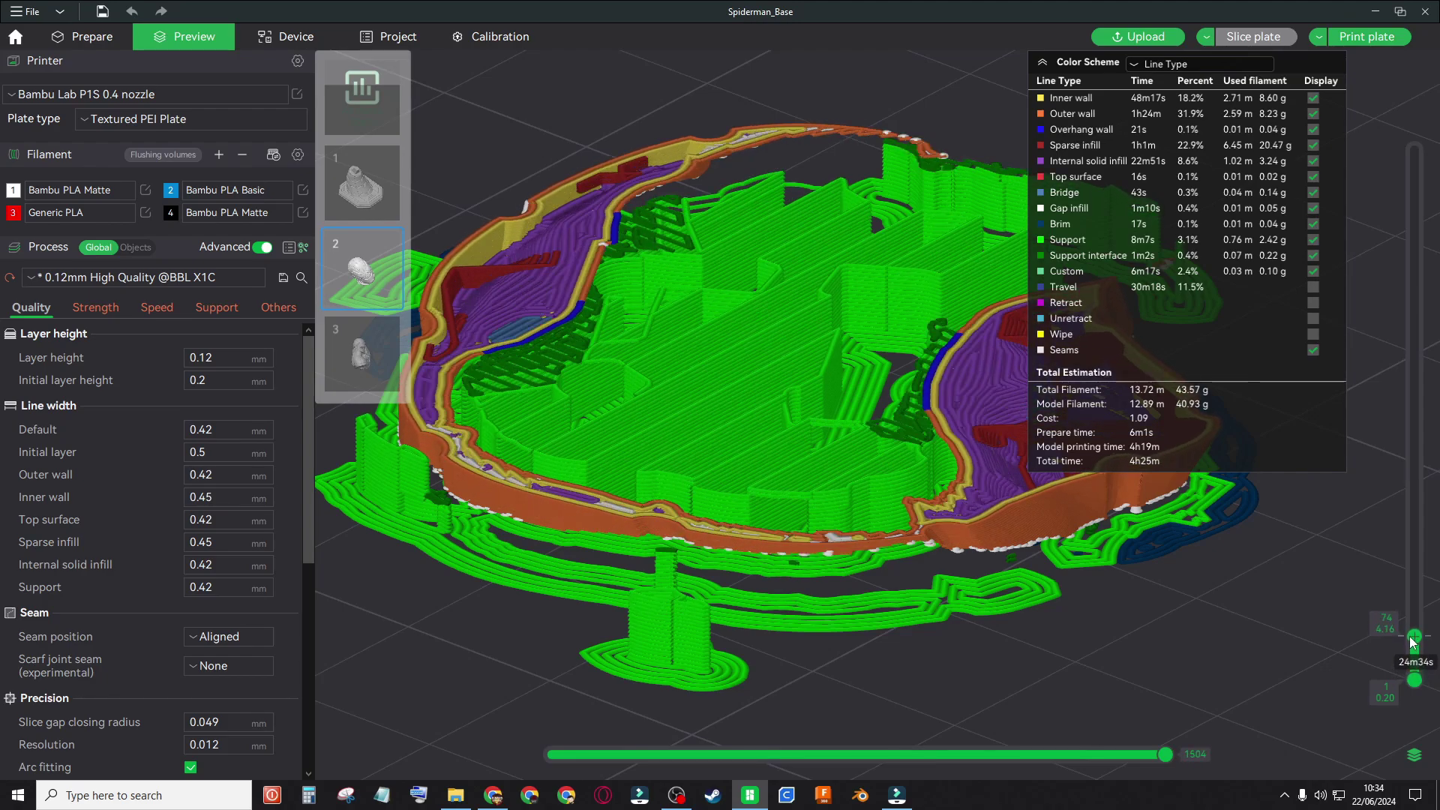
Inspect the sliced head's layers and supports, with the 4h25m print estimate.
{"action": "left_click_drag", "start_coordinate": [1319, 555], "coordinate": [1184, 545]}
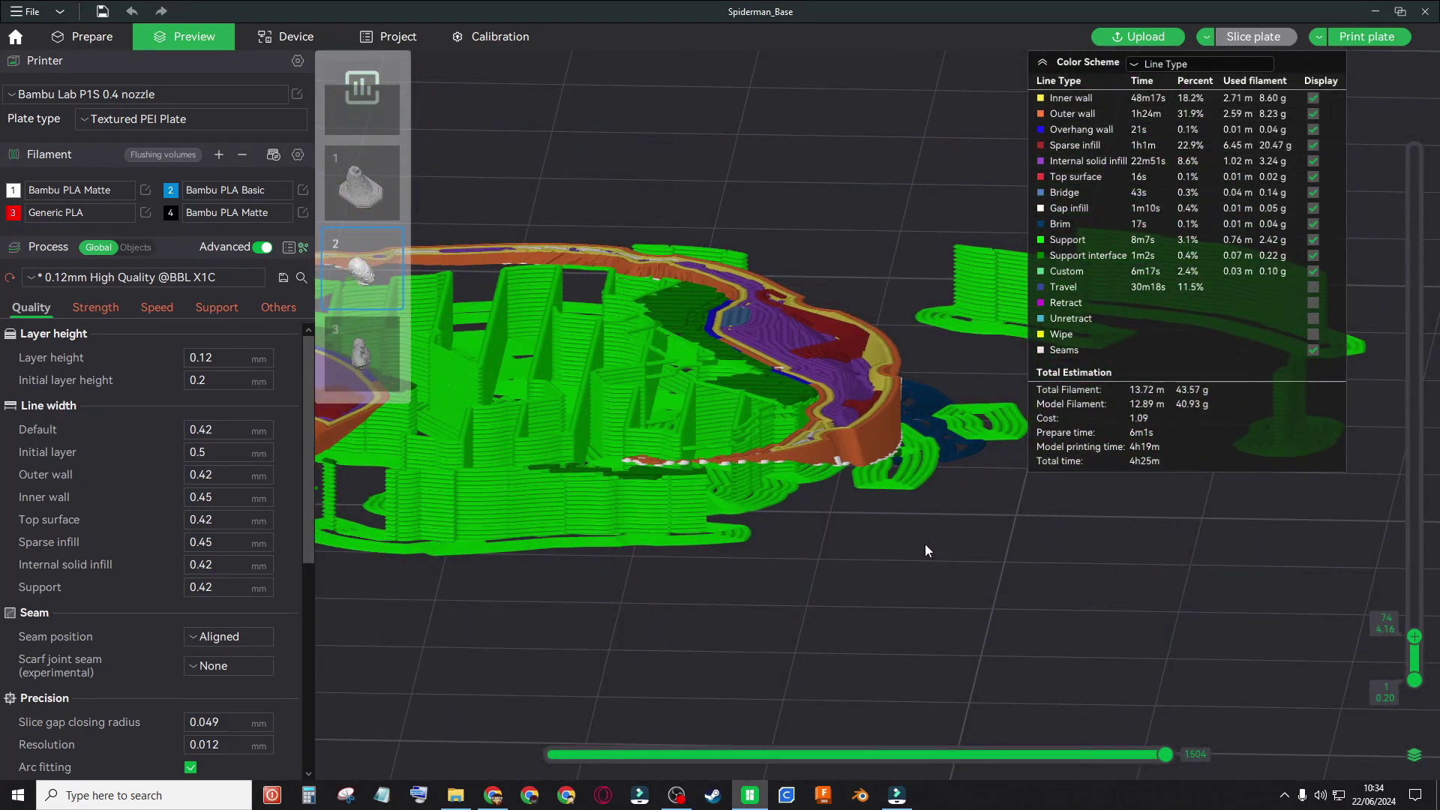
{"action": "scroll", "coordinate": [928, 639], "scroll_direction": "up", "scroll_amount": 4}
{"action": "left_click_drag", "start_coordinate": [928, 645], "coordinate": [918, 664]}
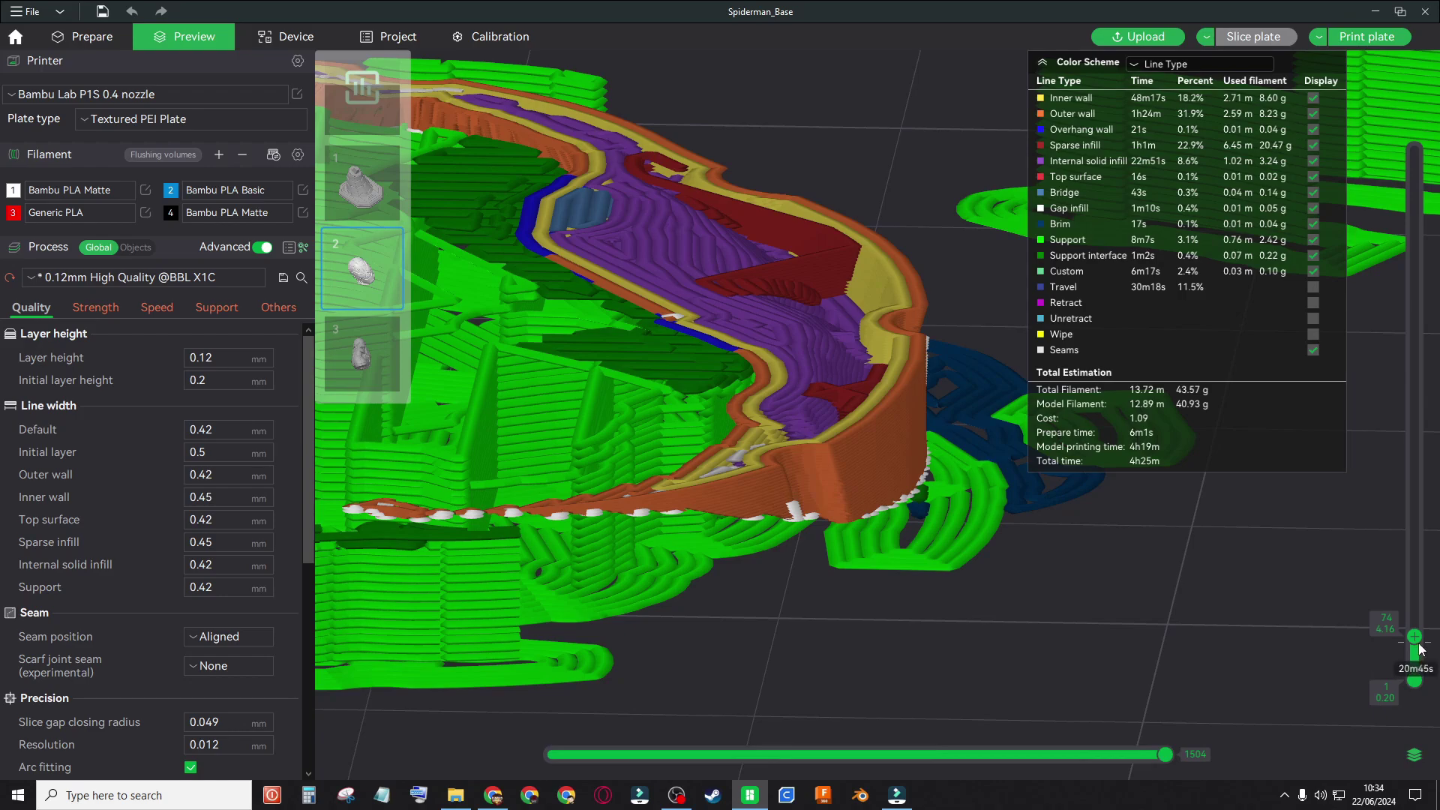
{"action": "scroll", "coordinate": [1416, 645], "scroll_direction": "down", "scroll_amount": 17}
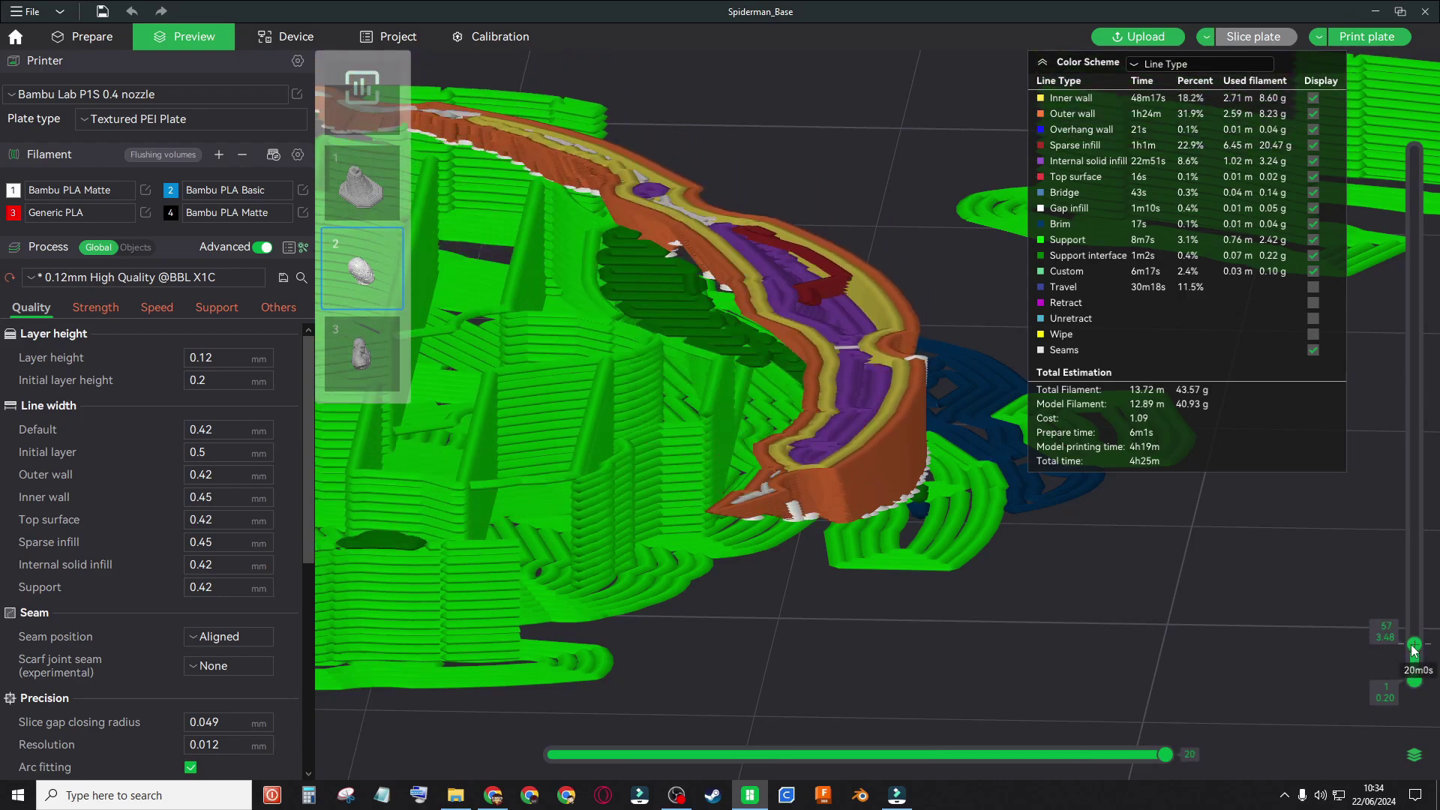
{"action": "scroll", "coordinate": [1415, 646], "scroll_direction": "up", "scroll_amount": 5}
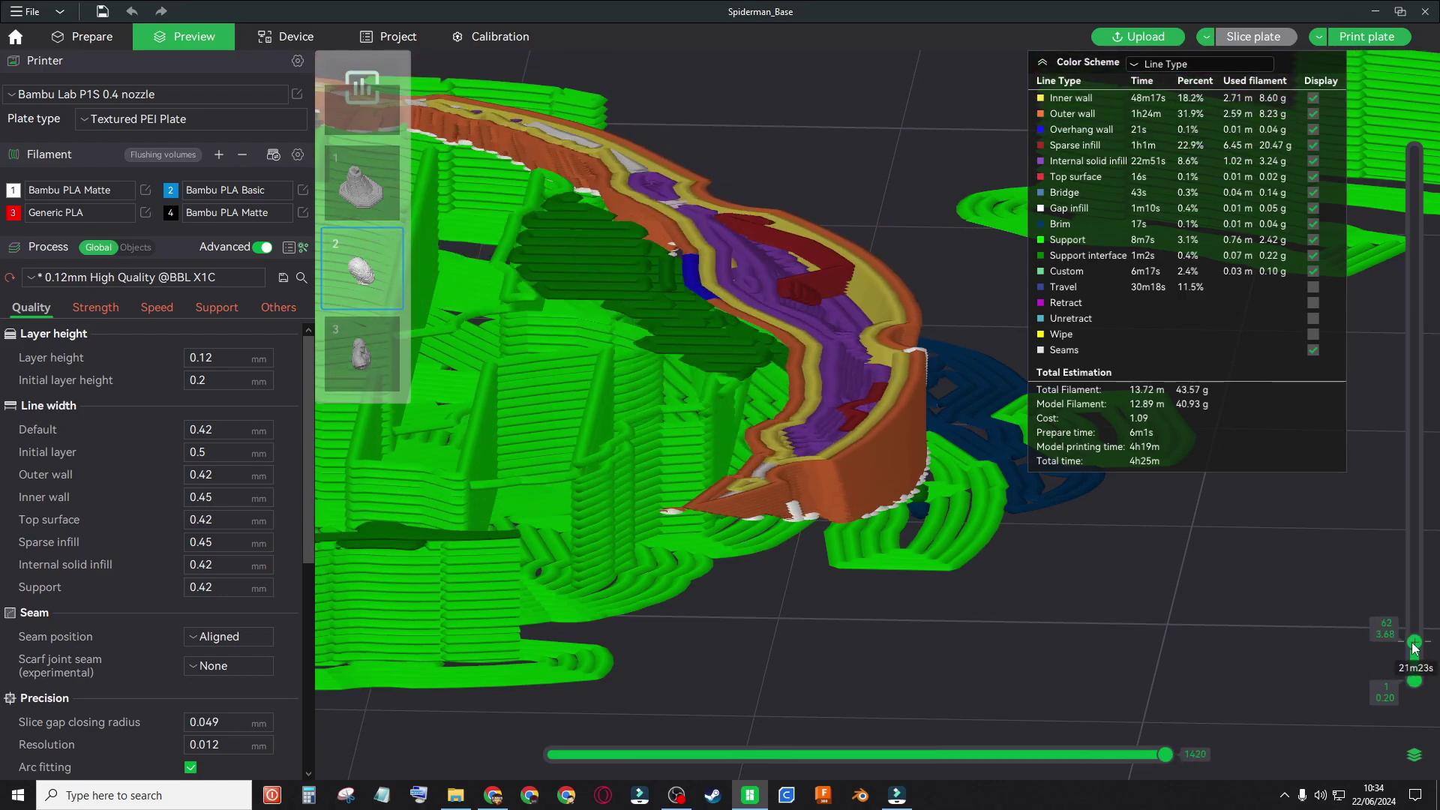
{"action": "scroll", "coordinate": [1414, 645], "scroll_direction": "up", "scroll_amount": 8}
{"action": "scroll", "coordinate": [1415, 645], "scroll_direction": "up", "scroll_amount": 17}
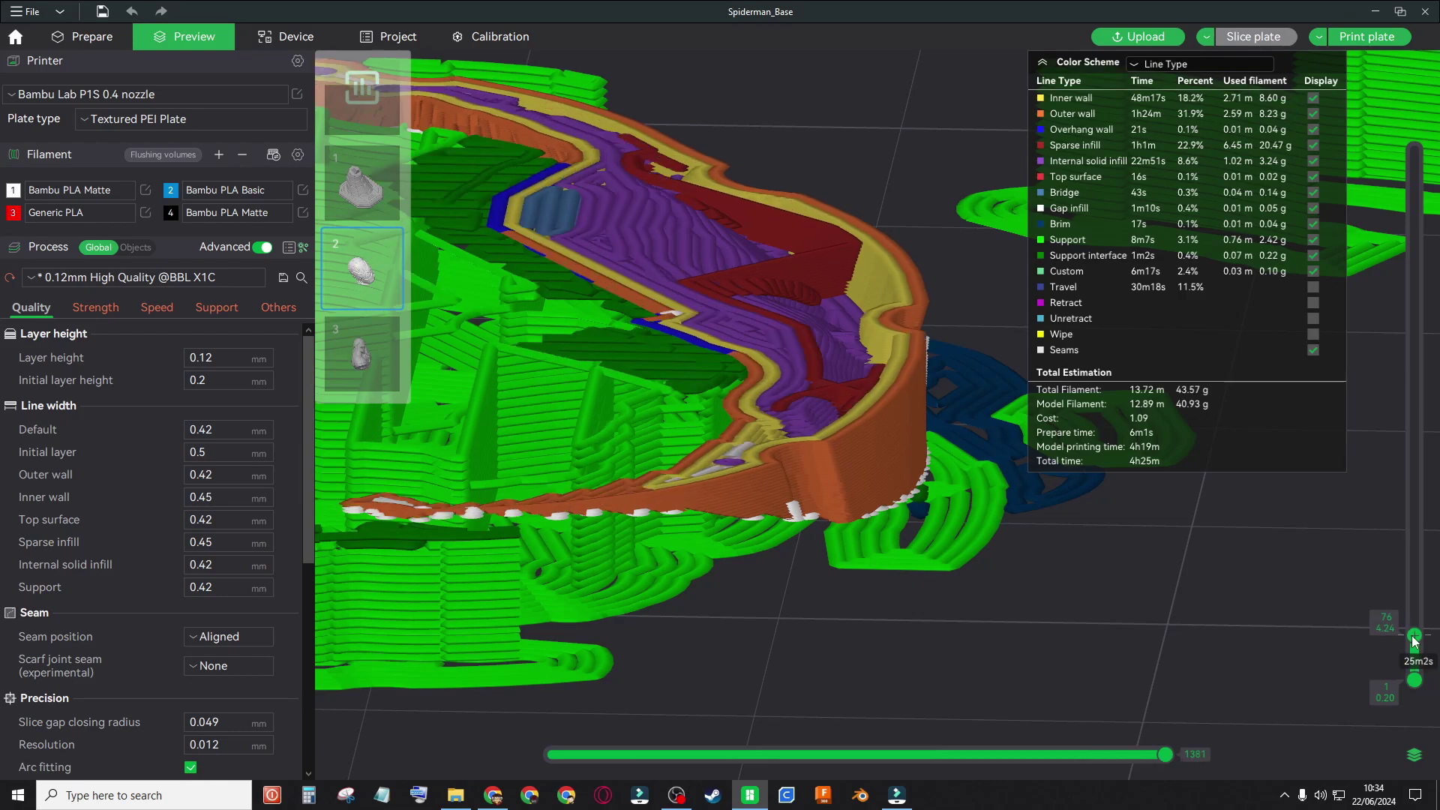
{"action": "scroll", "coordinate": [1069, 539], "scroll_direction": "down", "scroll_amount": 3}
{"action": "scroll", "coordinate": [975, 623], "scroll_direction": "down", "scroll_amount": 5}
{"action": "left_click_drag", "start_coordinate": [937, 599], "coordinate": [920, 484]}
Start support painting on the head and orbit to its hollow neck underside.
{"action": "left_click", "coordinate": [89, 37]}
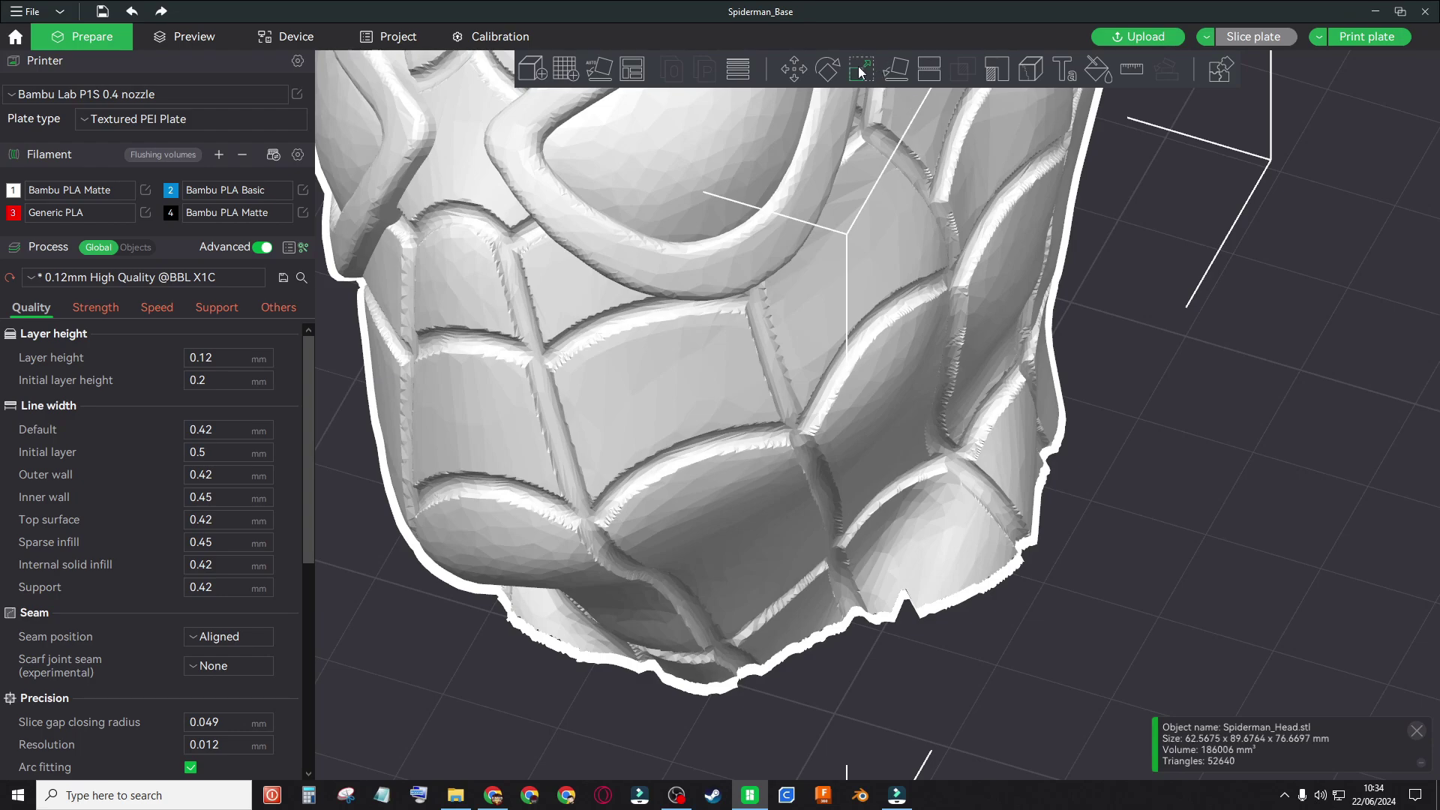
{"action": "left_click", "coordinate": [1002, 72]}
{"action": "mouse_move", "coordinate": [973, 222]}
{"action": "left_mouse_down"}
{"action": "mouse_move", "coordinate": [1034, 551]}
{"action": "mouse_move", "coordinate": [1073, 525]}
{"action": "mouse_move", "coordinate": [1068, 436]}
{"action": "left_mouse_up"}
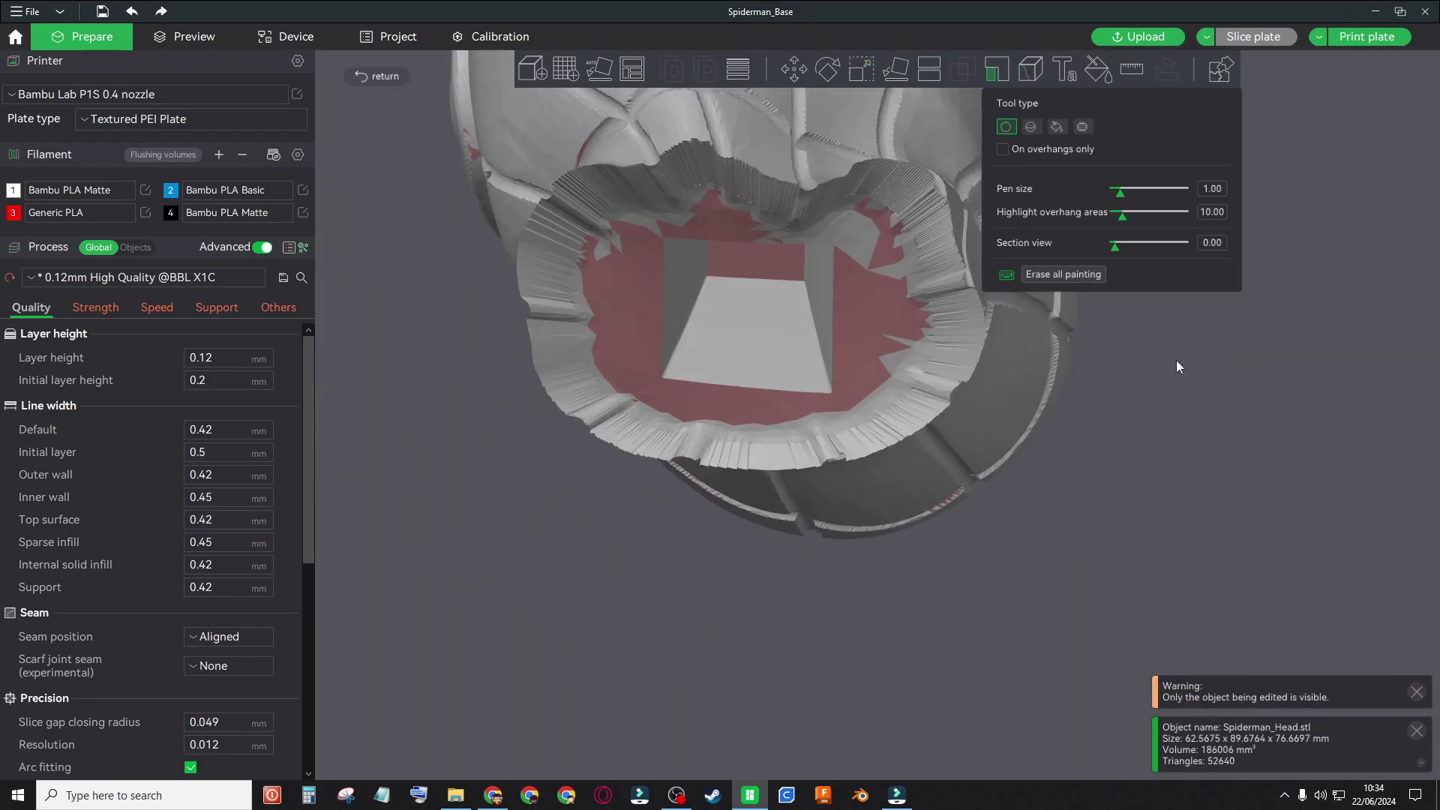
{"action": "left_click_drag", "start_coordinate": [1186, 334], "coordinate": [1160, 483]}
Smart-fill enforced supports onto the neck opening rim and the inner square's faces.
{"action": "left_click", "coordinate": [1056, 128]}
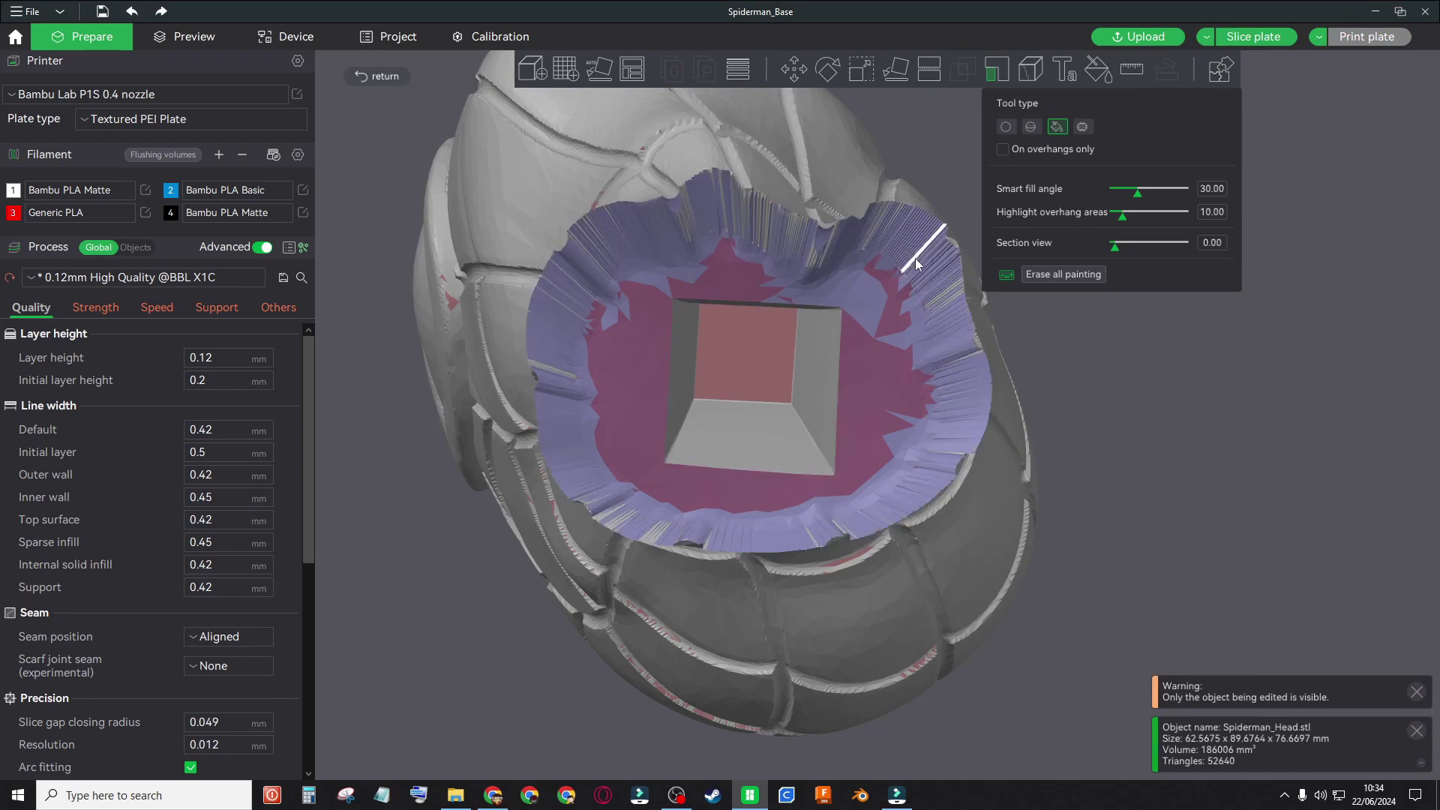
{"action": "left_click", "coordinate": [633, 397]}
{"action": "left_click", "coordinate": [755, 412]}
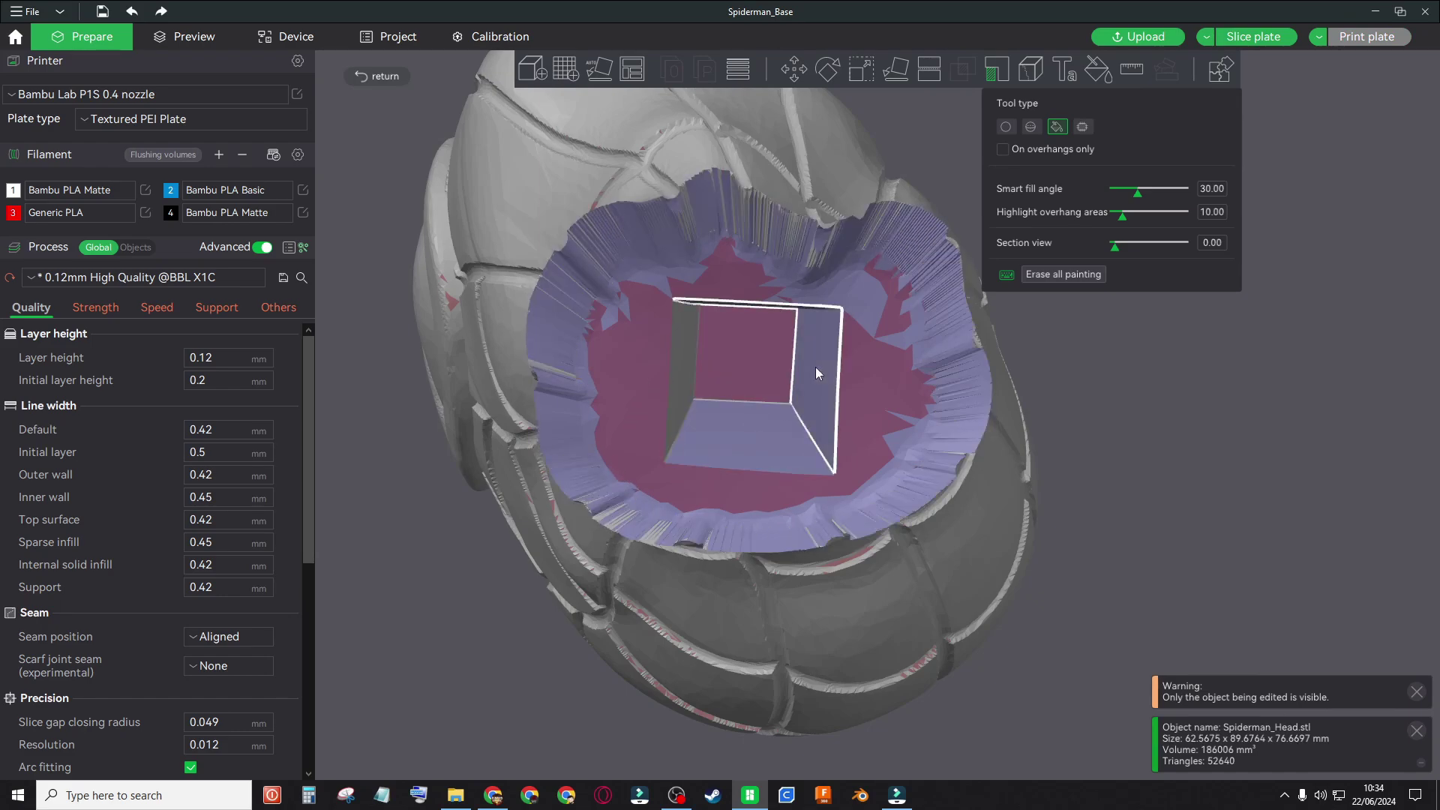
{"action": "left_click", "coordinate": [683, 353]}
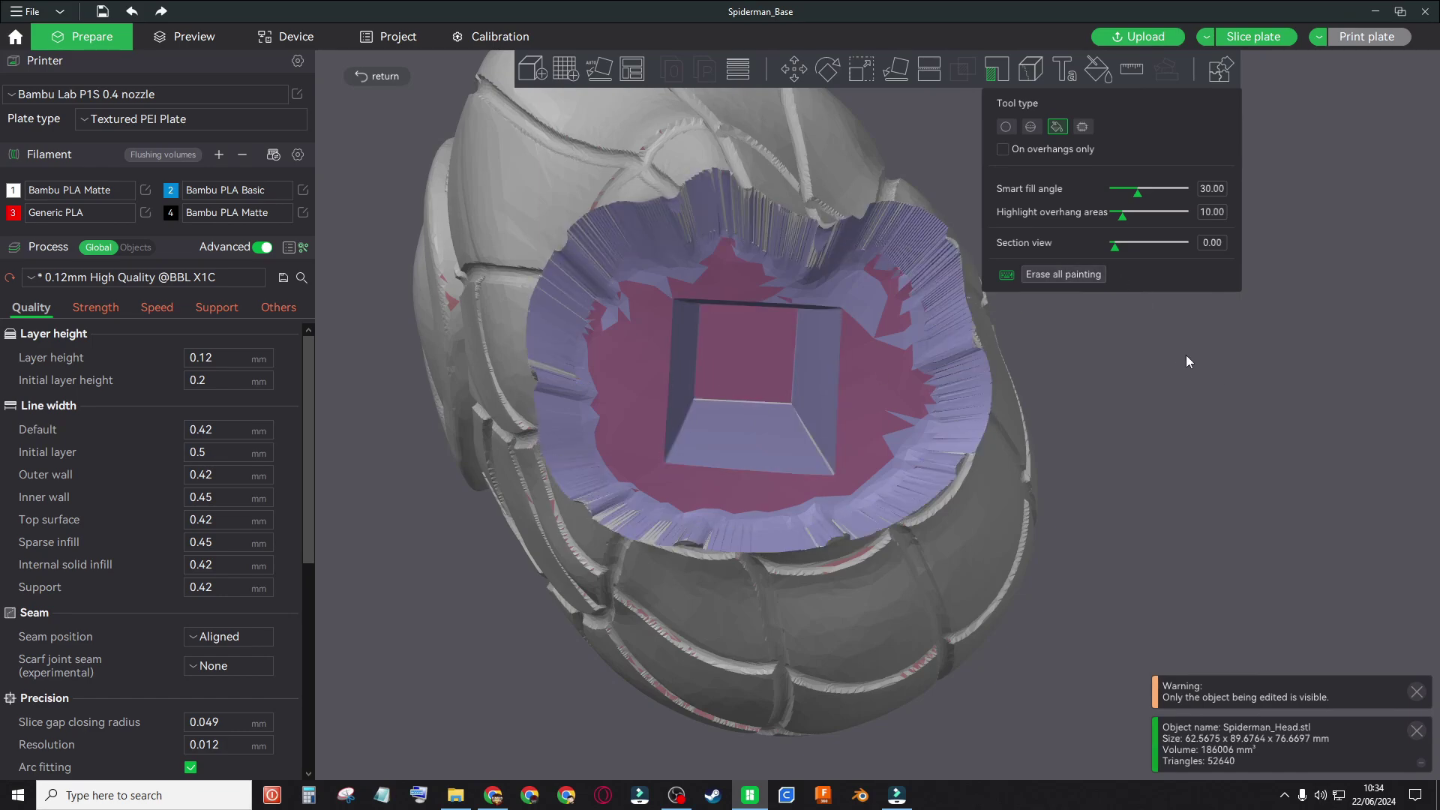
{"action": "mouse_move", "coordinate": [1179, 351]}
{"action": "left_mouse_down"}
{"action": "mouse_move", "coordinate": [1146, 499]}
{"action": "mouse_move", "coordinate": [1155, 463]}
{"action": "mouse_move", "coordinate": [1167, 503]}
{"action": "mouse_move", "coordinate": [1209, 480]}
{"action": "left_mouse_up"}
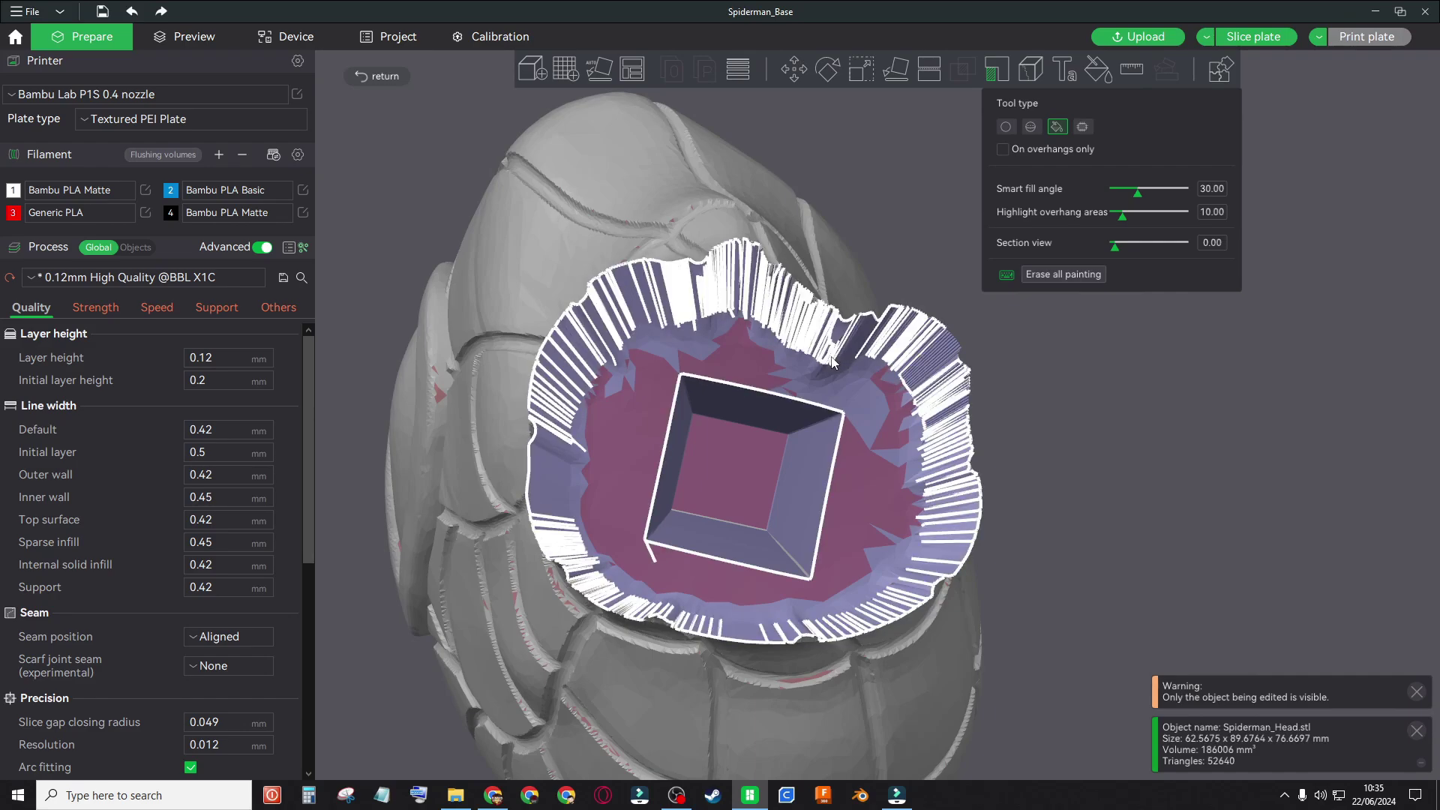
{"action": "left_click_drag", "start_coordinate": [1389, 348], "coordinate": [1315, 458]}
Reslice the head plate with the painted neck supports and orbit the preview.
{"action": "left_click", "coordinate": [1246, 43]}
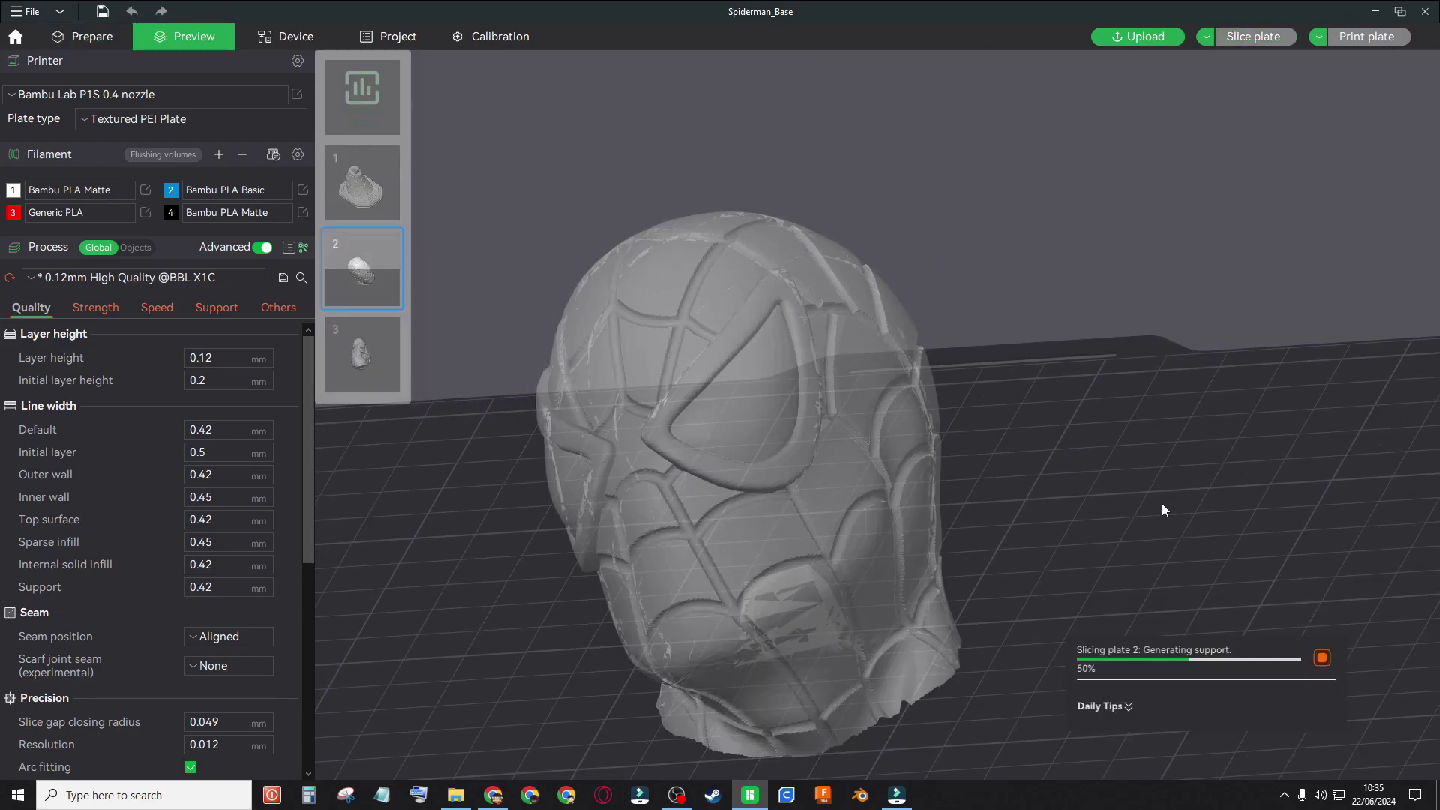
{"action": "scroll", "coordinate": [1142, 572], "scroll_direction": "up", "scroll_amount": 3}
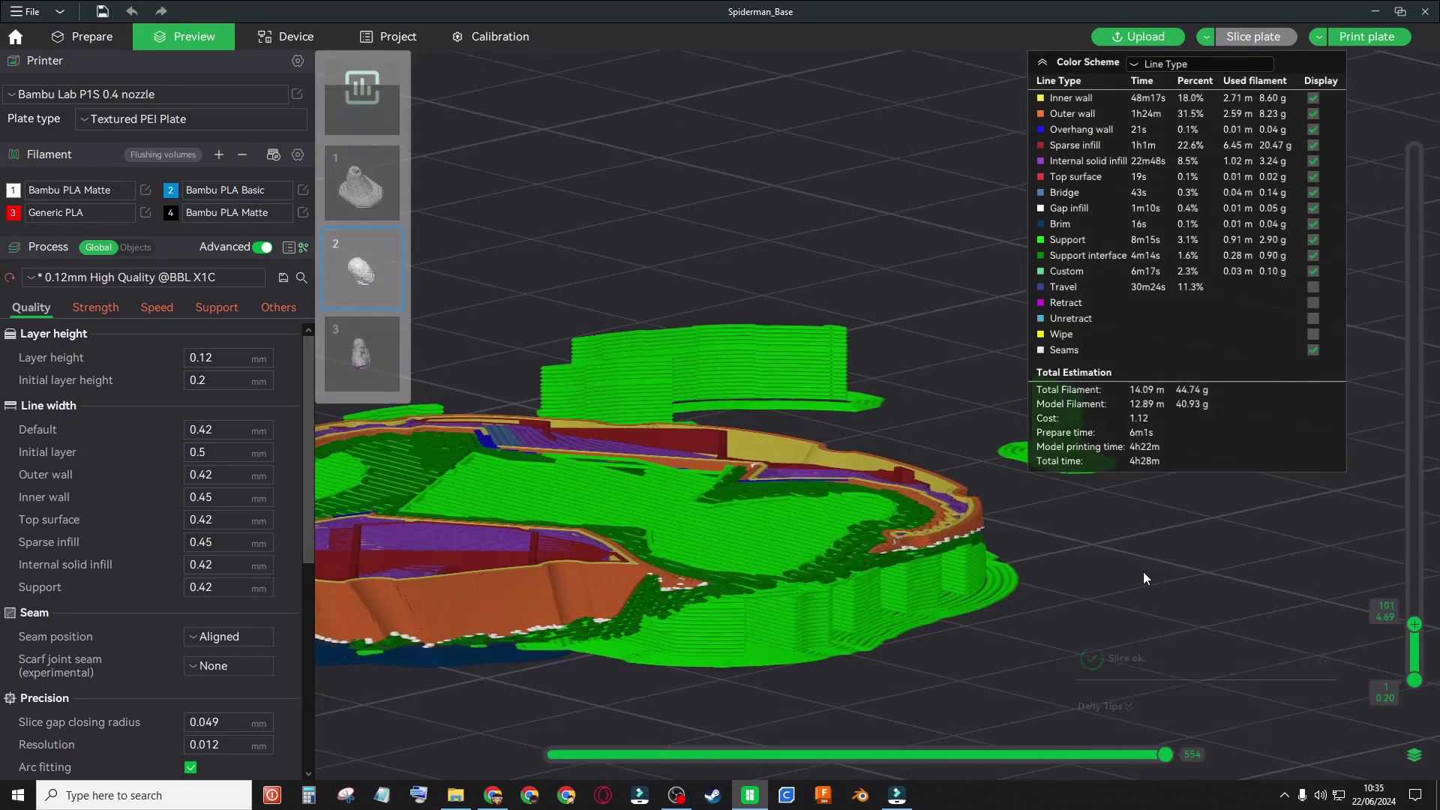
{"action": "mouse_move", "coordinate": [1138, 581]}
{"action": "left_mouse_down"}
{"action": "mouse_move", "coordinate": [1101, 618]}
{"action": "mouse_move", "coordinate": [1176, 550]}
{"action": "mouse_move", "coordinate": [1150, 561]}
{"action": "left_mouse_up"}
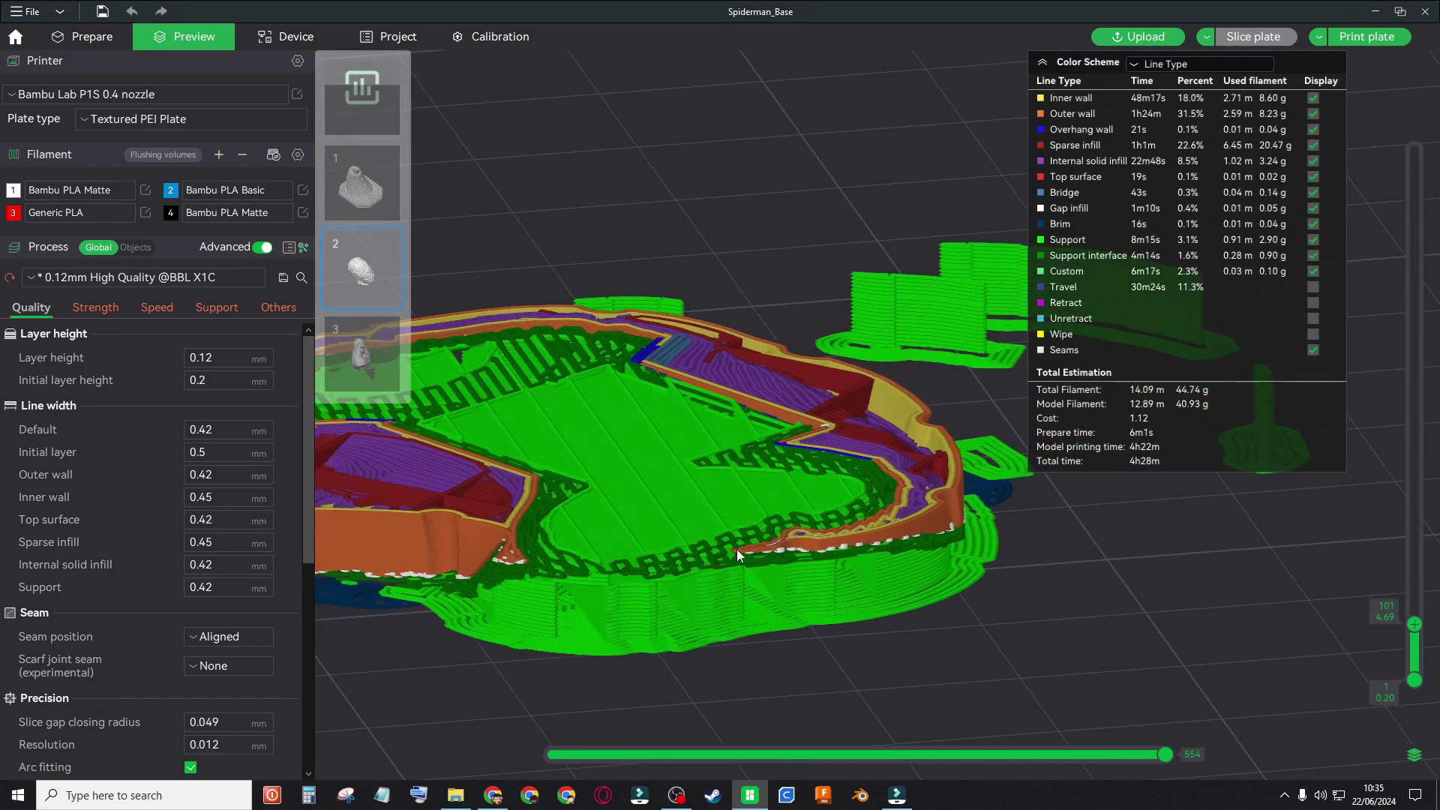
{"action": "left_click_drag", "start_coordinate": [809, 563], "coordinate": [1354, 484]}
Inspect the new supports layer by layer: 4h28m using 44.74 g filament.
{"action": "left_click_drag", "start_coordinate": [1414, 608], "coordinate": [1413, 467]}
{"action": "scroll", "coordinate": [930, 552], "scroll_direction": "down", "scroll_amount": 5}
{"action": "left_click_drag", "start_coordinate": [932, 558], "coordinate": [1025, 558]}
{"action": "left_click_drag", "start_coordinate": [836, 656], "coordinate": [838, 457]}
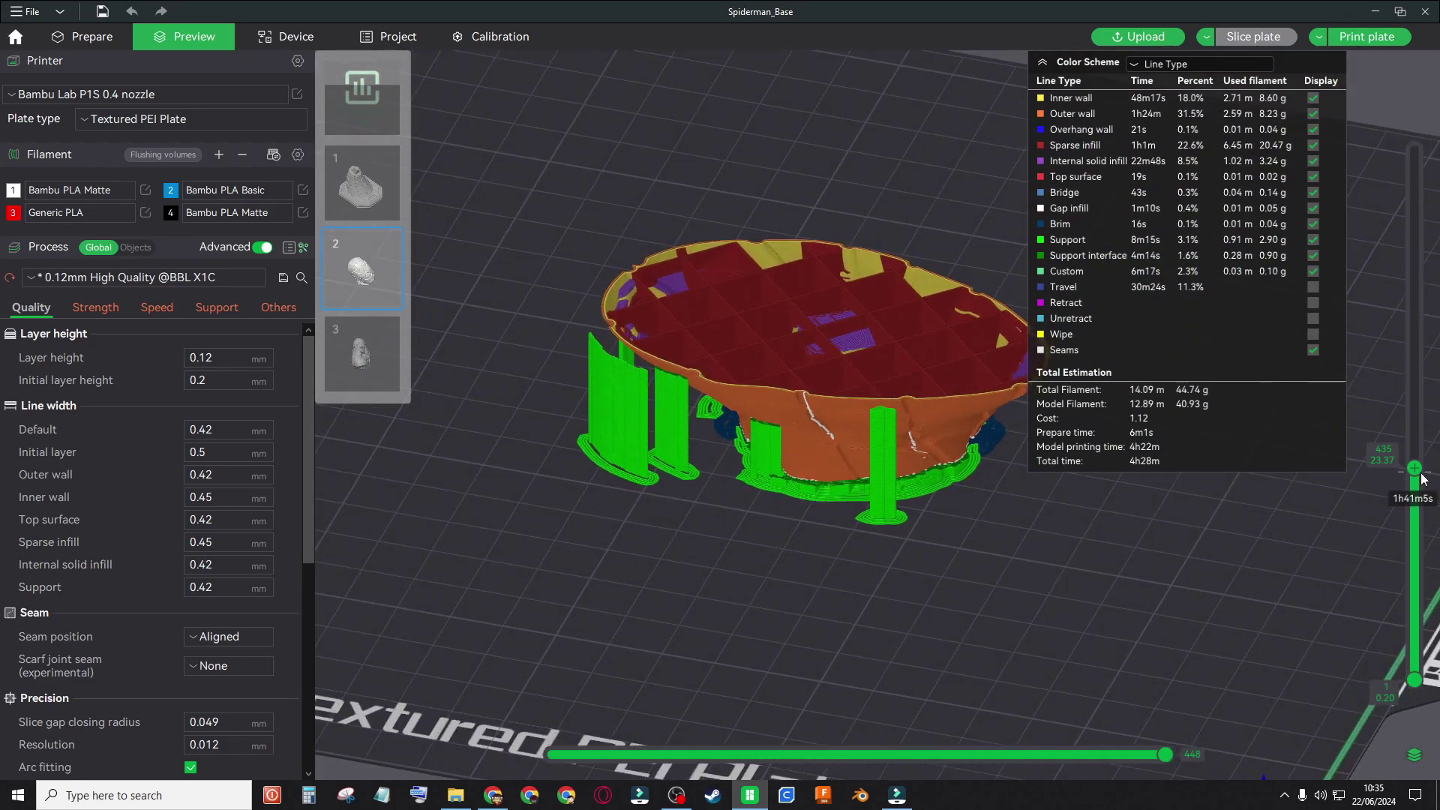
{"action": "left_click_drag", "start_coordinate": [1423, 478], "coordinate": [1419, 143]}
{"action": "left_click_drag", "start_coordinate": [972, 693], "coordinate": [1055, 608]}
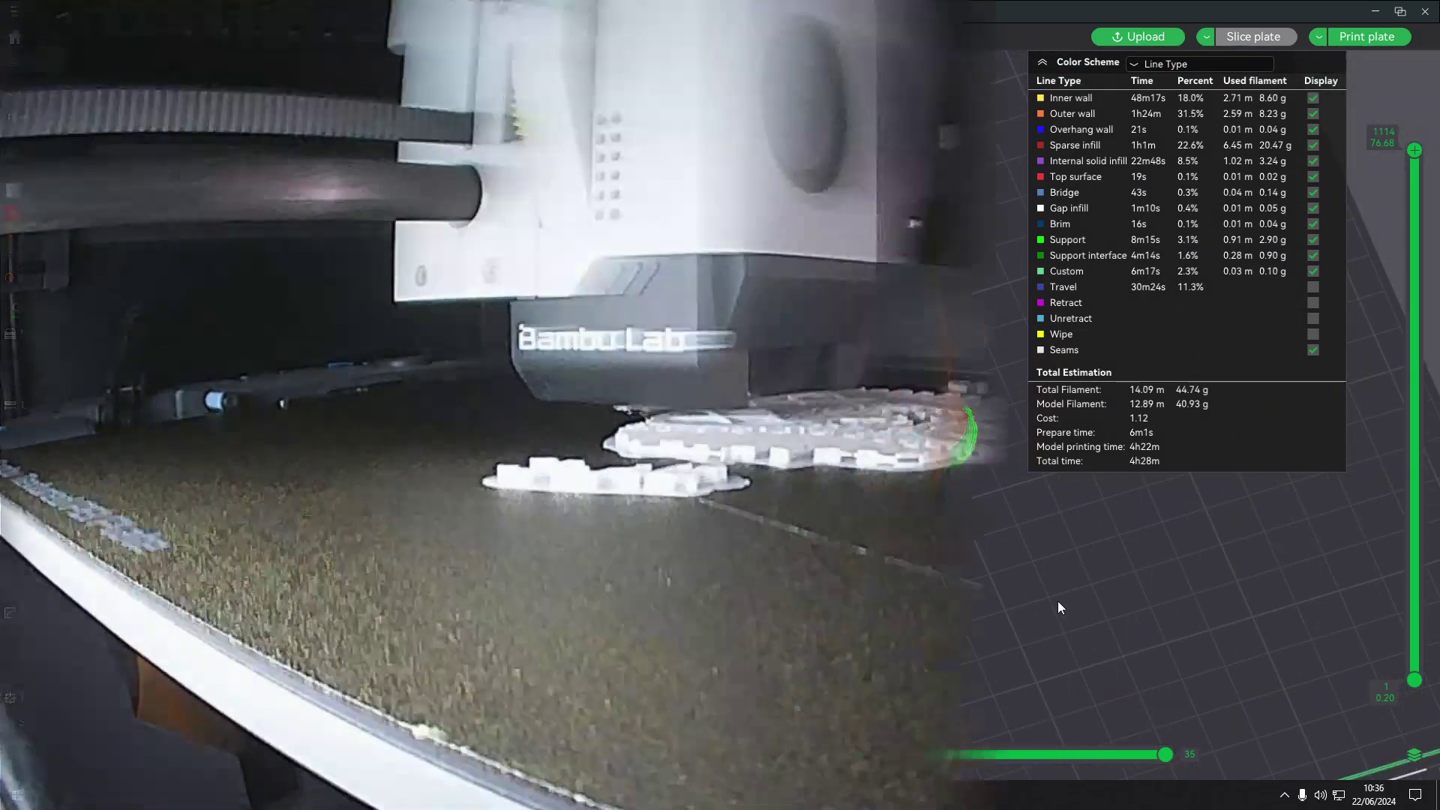